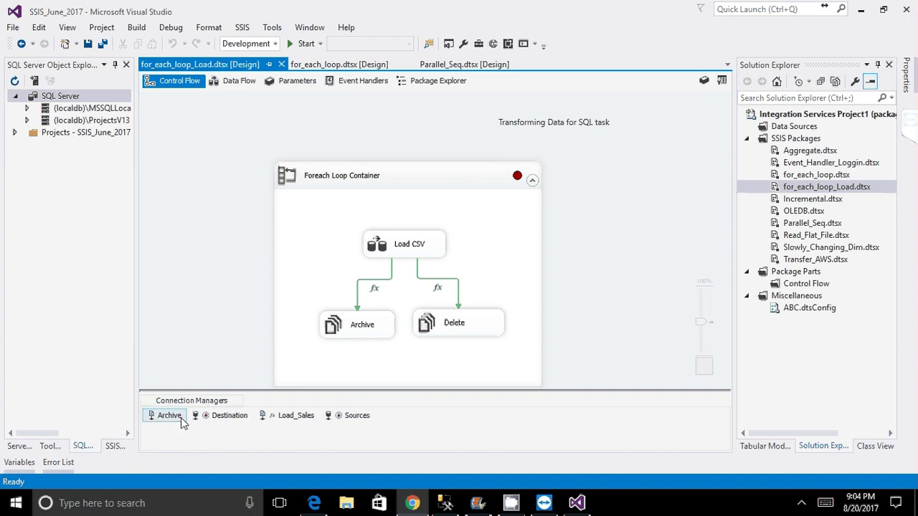
{"action": "left_click", "coordinate": [295, 416]}
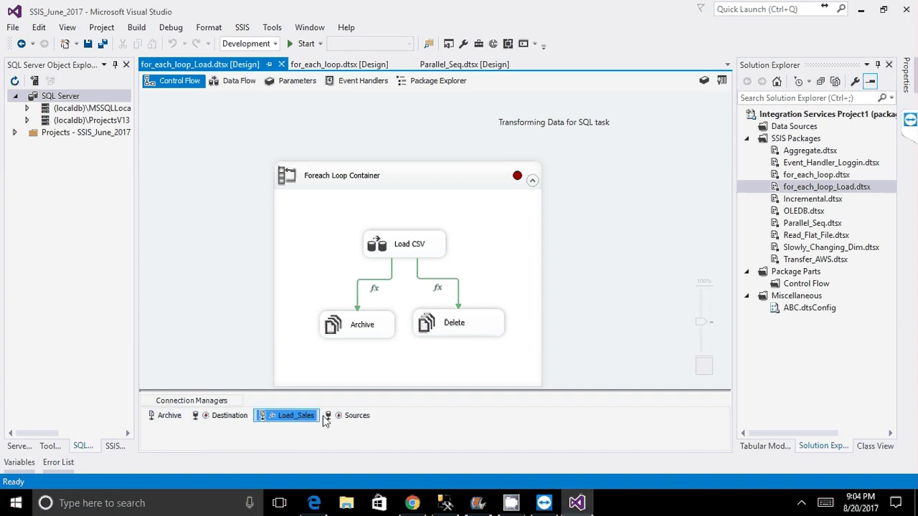
{"action": "left_click", "coordinate": [325, 419]}
{"action": "left_click", "coordinate": [213, 418]}
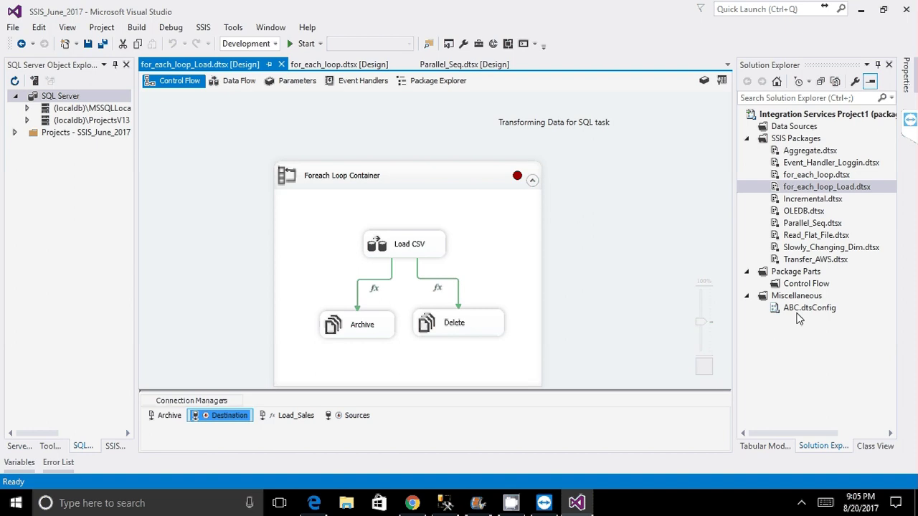
- Open the package configurations of for_each_loop_Load and start a new configuration of type SQL Server
{"action": "right_click", "coordinate": [573, 213]}
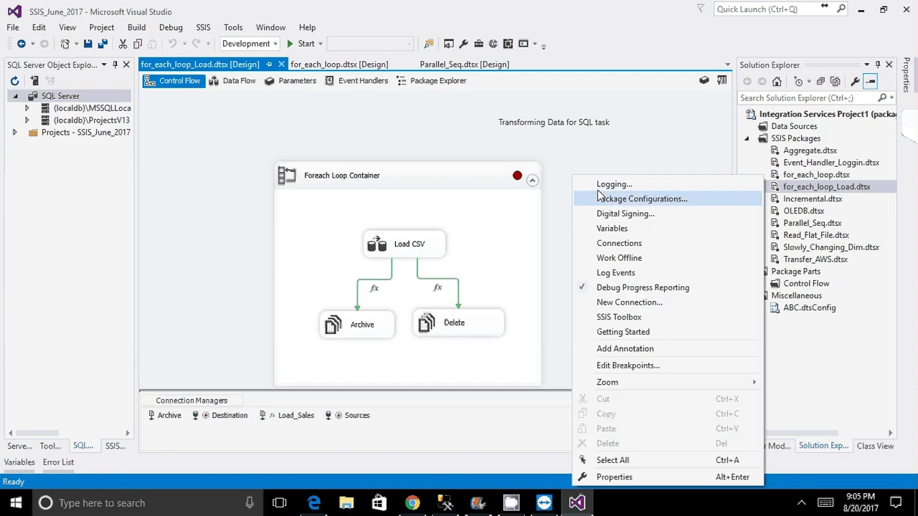
{"action": "left_click", "coordinate": [599, 205]}
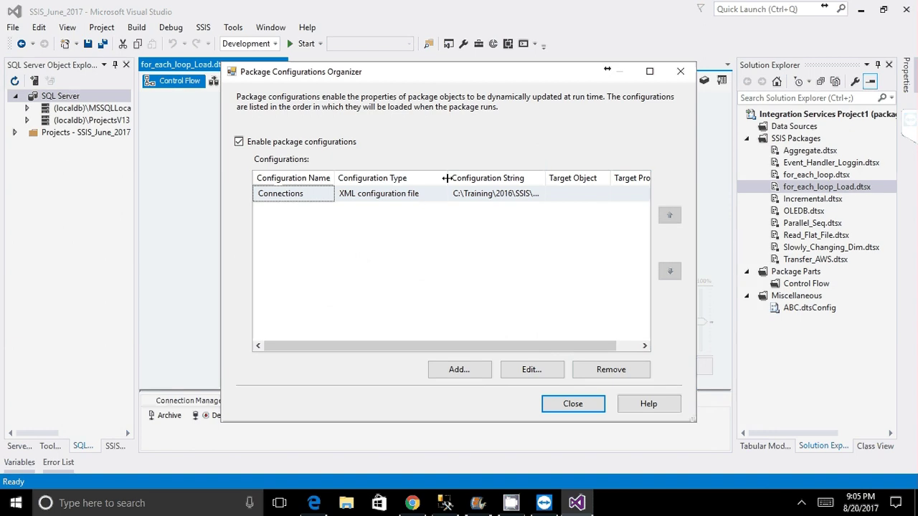
{"action": "left_click_drag", "start_coordinate": [446, 178], "coordinate": [435, 178]}
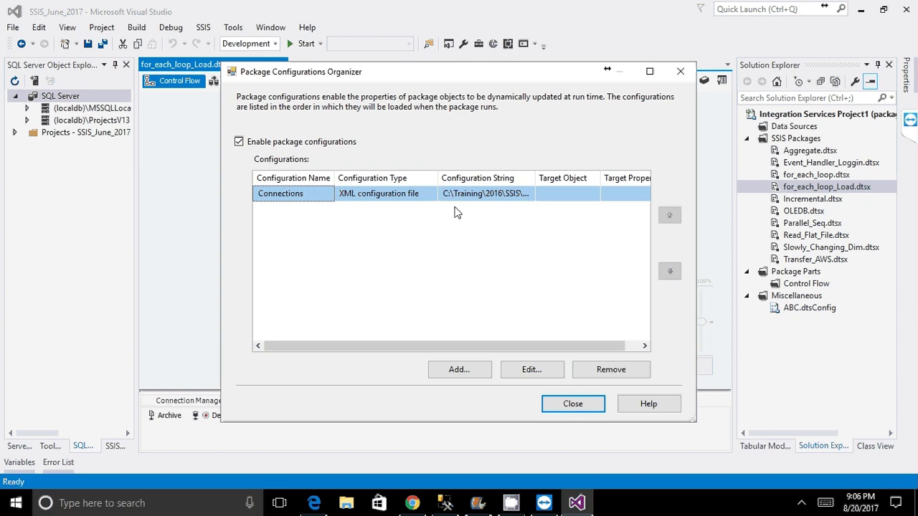
{"action": "left_click", "coordinate": [462, 369]}
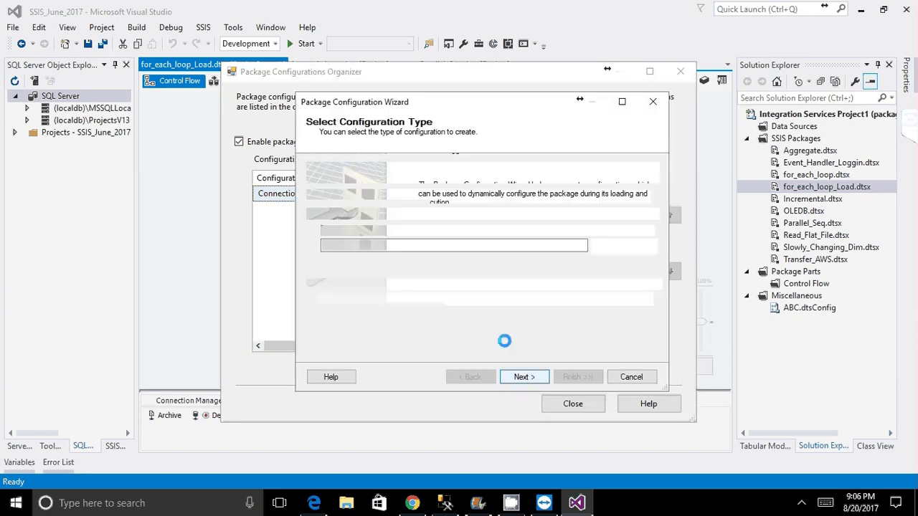
{"action": "left_click", "coordinate": [502, 198]}
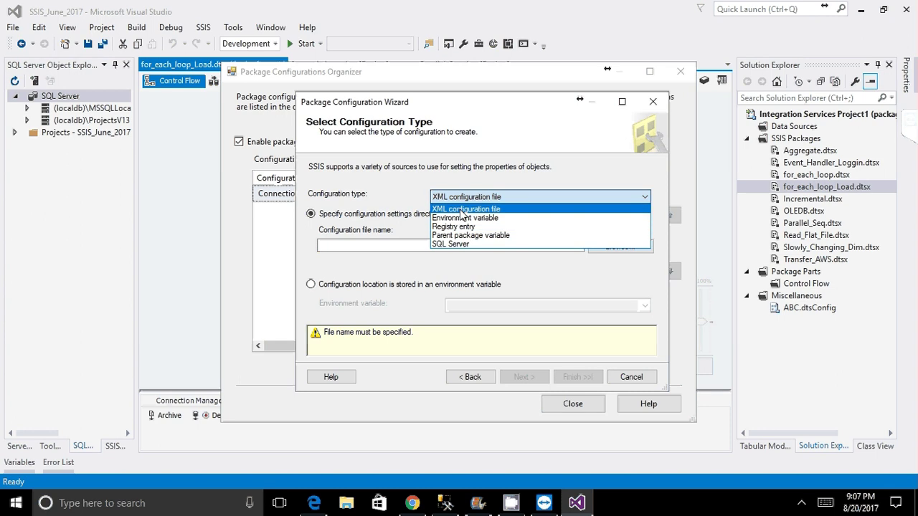
{"action": "left_click", "coordinate": [455, 245]}
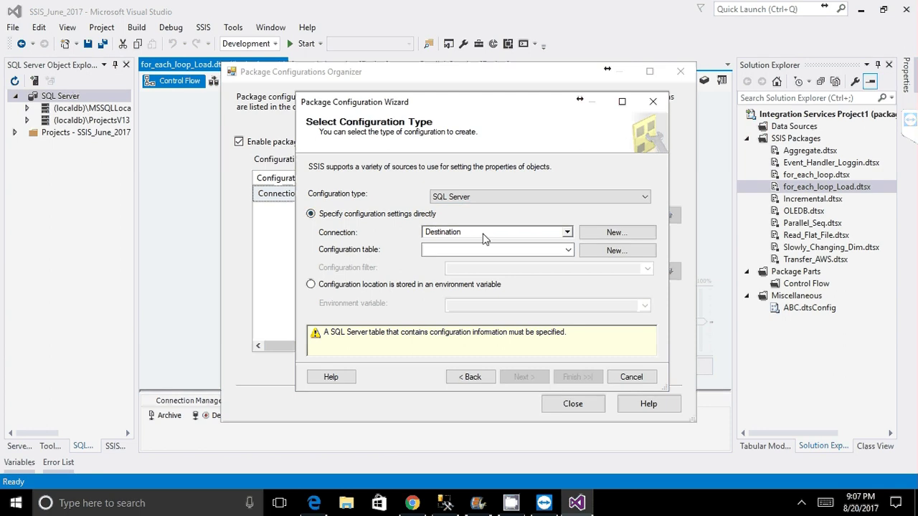
- Choose the existing Destination connection for the SQL Server configuration
{"action": "left_click", "coordinate": [567, 232]}
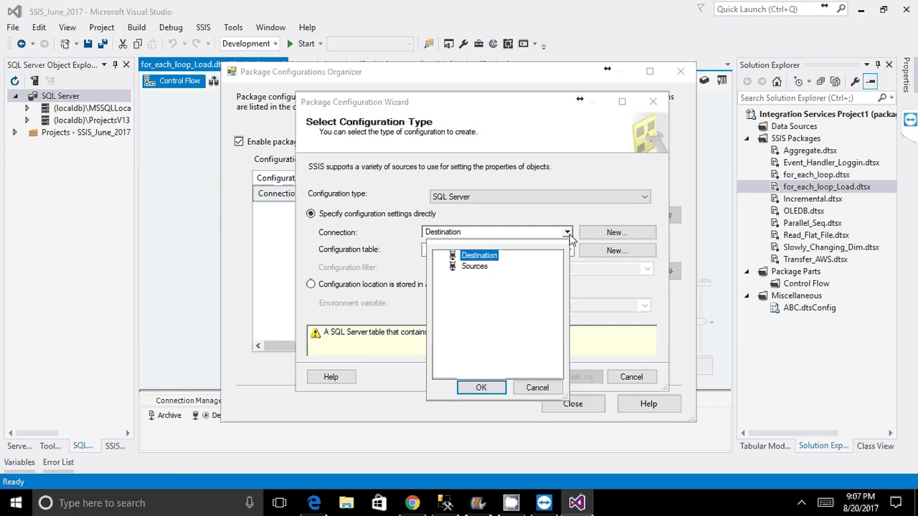
{"action": "double_click", "coordinate": [471, 255]}
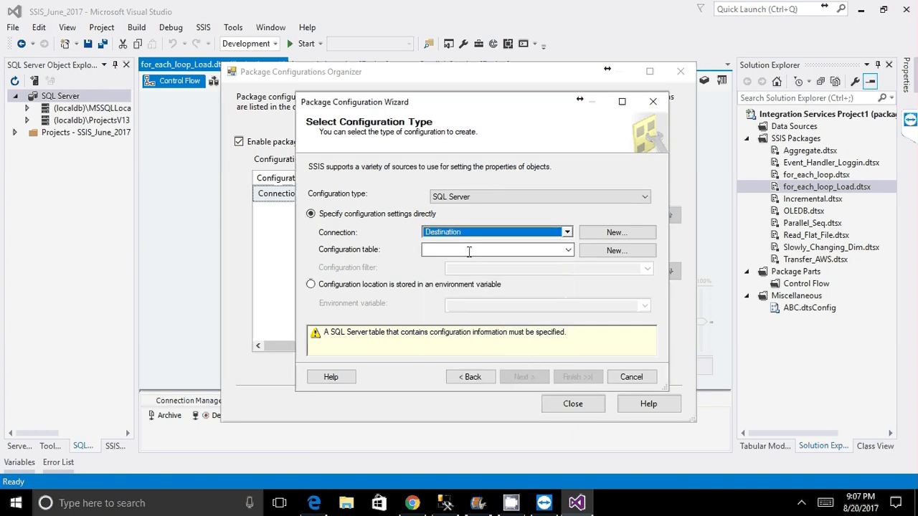
{"action": "left_click", "coordinate": [451, 235]}
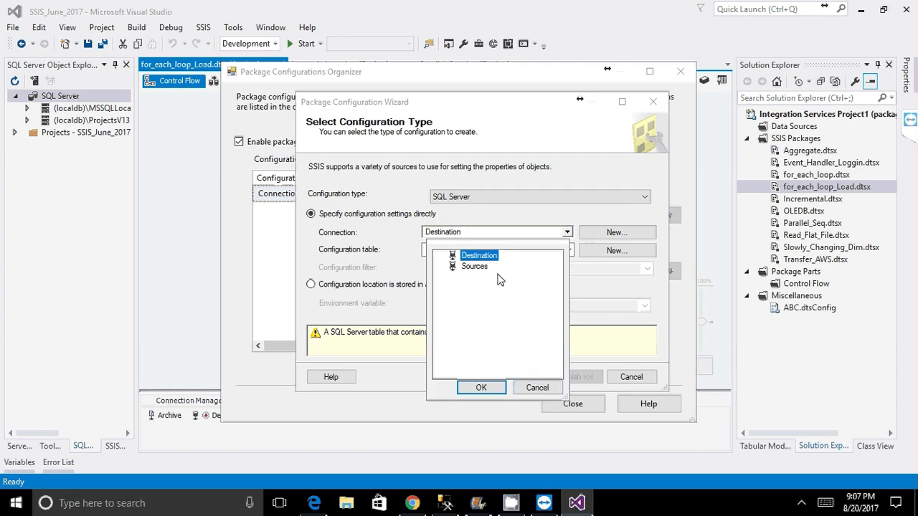
{"action": "double_click", "coordinate": [479, 256]}
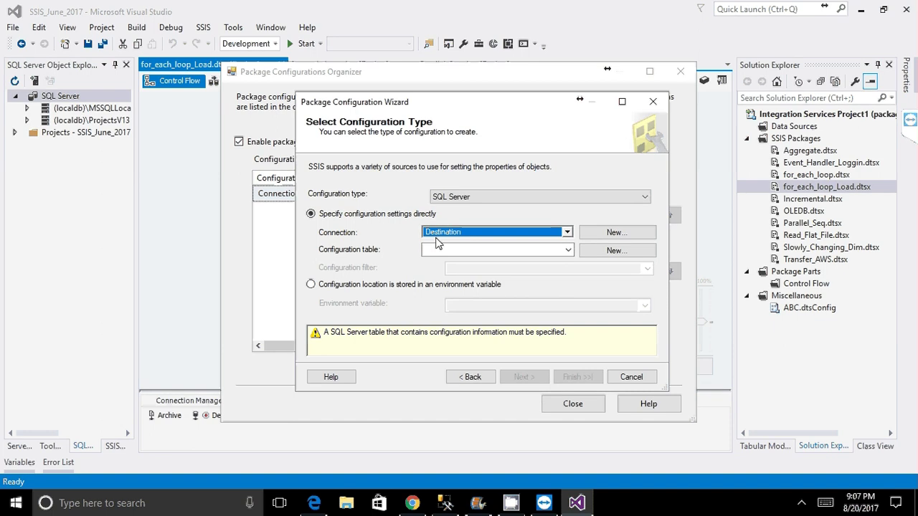
{"action": "left_click", "coordinate": [566, 233]}
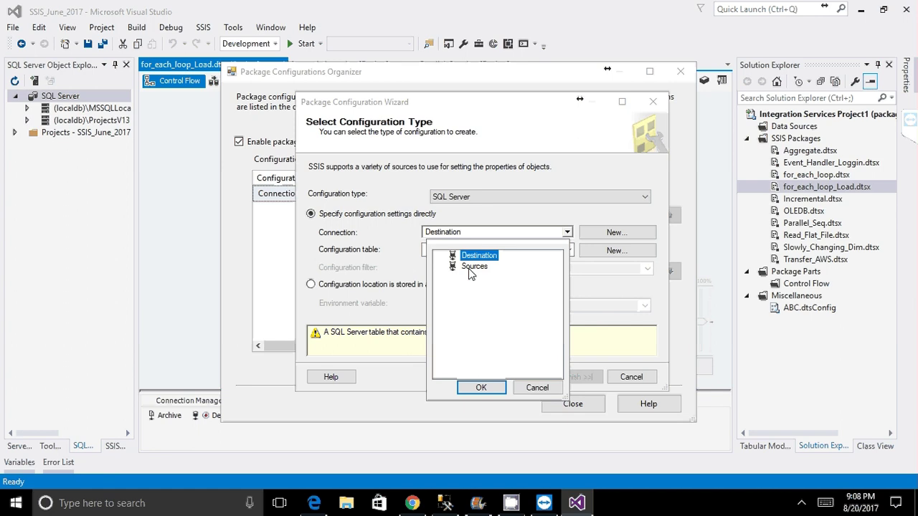
{"action": "left_click", "coordinate": [474, 239]}
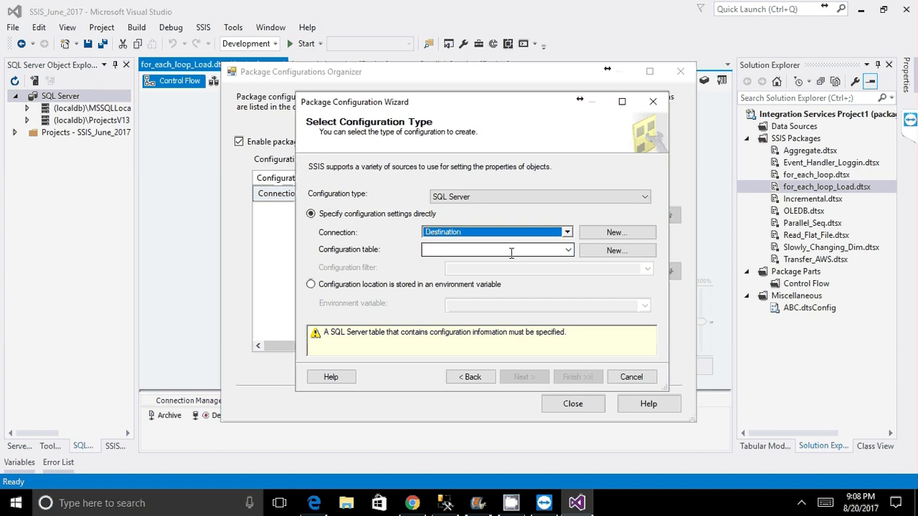
- Create a new connection for the configuration from the existing SQL_Training_2017 data connection
{"action": "left_click", "coordinate": [597, 233]}
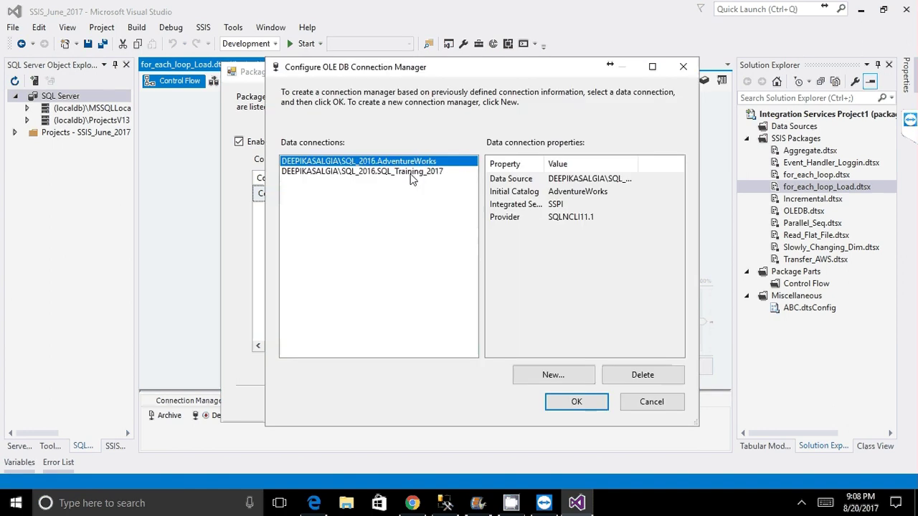
{"action": "left_click", "coordinate": [412, 172]}
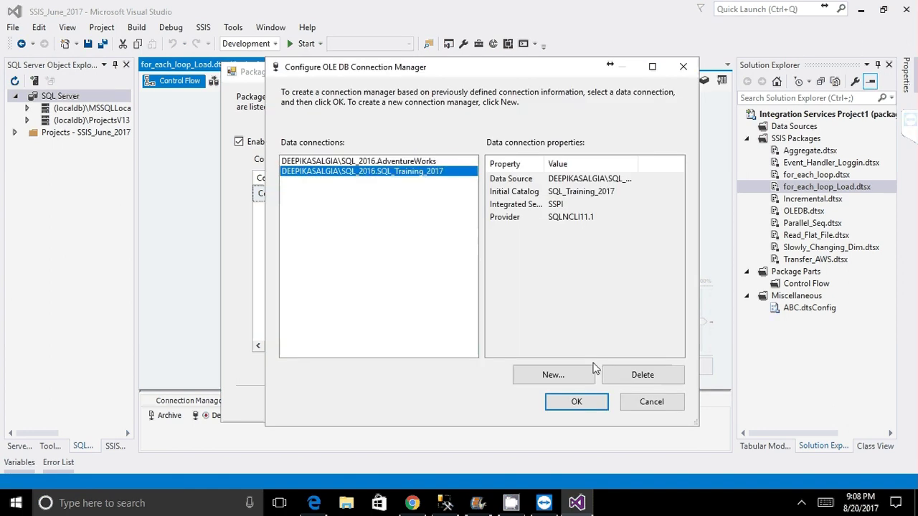
{"action": "left_click", "coordinate": [576, 403]}
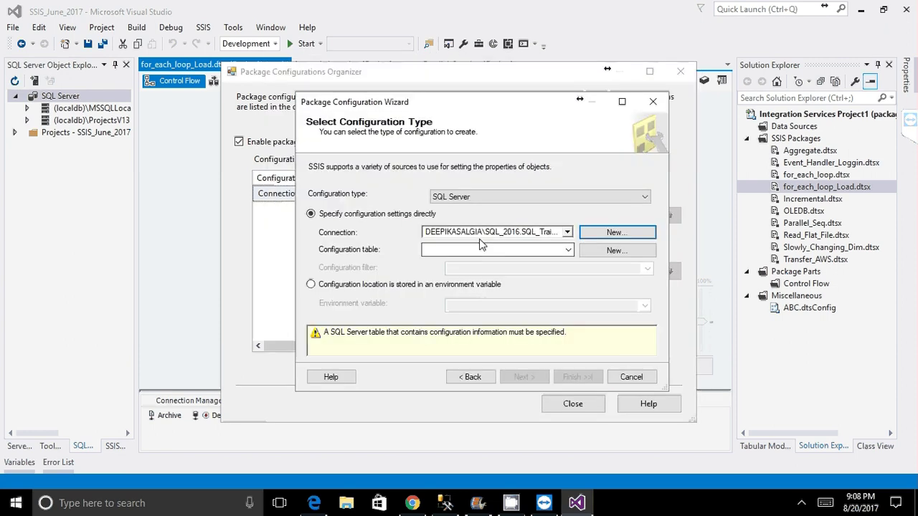
- Try the Destination connection for the configuration and reselect the SQL_Training_2017 connection
{"action": "left_click", "coordinate": [568, 249]}
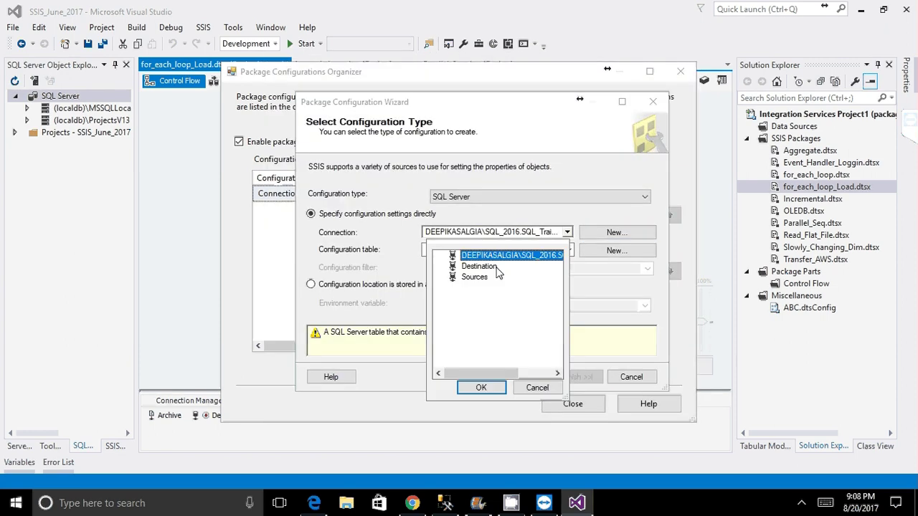
{"action": "left_click", "coordinate": [496, 267]}
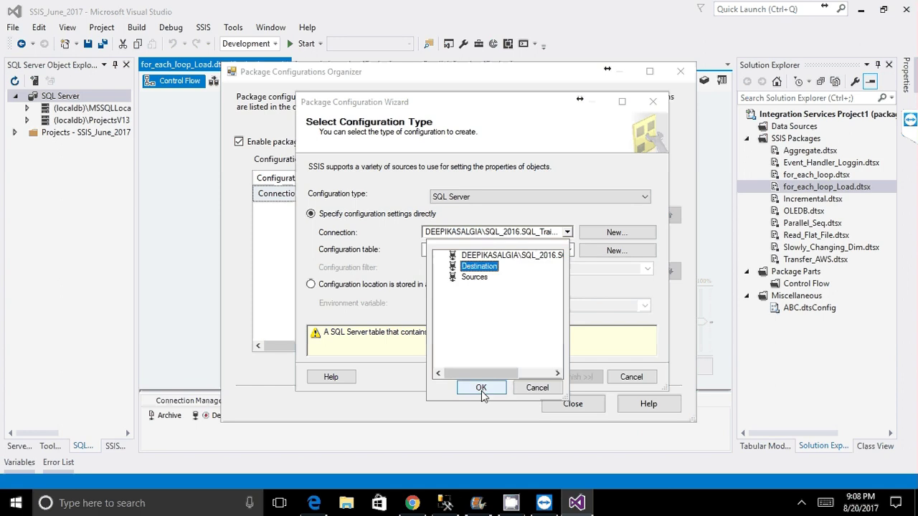
{"action": "left_click", "coordinate": [481, 388]}
{"action": "left_click", "coordinate": [506, 257]}
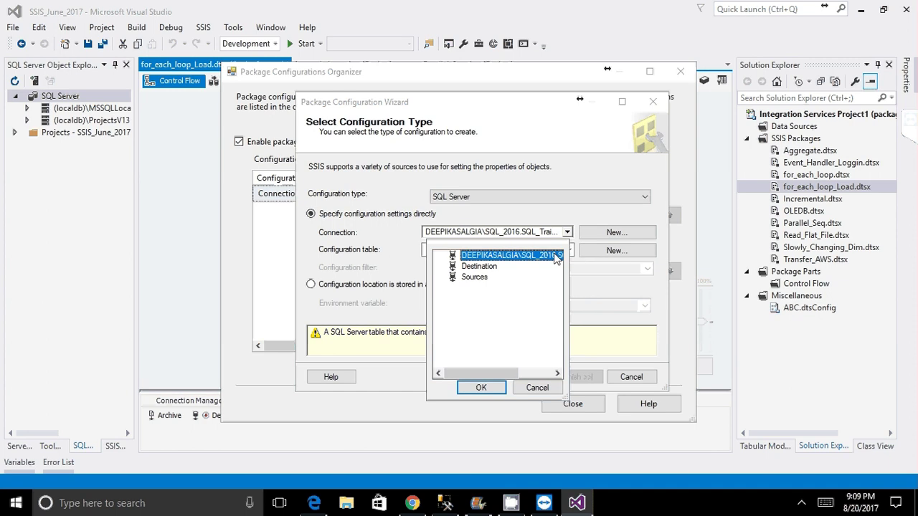
{"action": "left_click", "coordinate": [479, 266]}
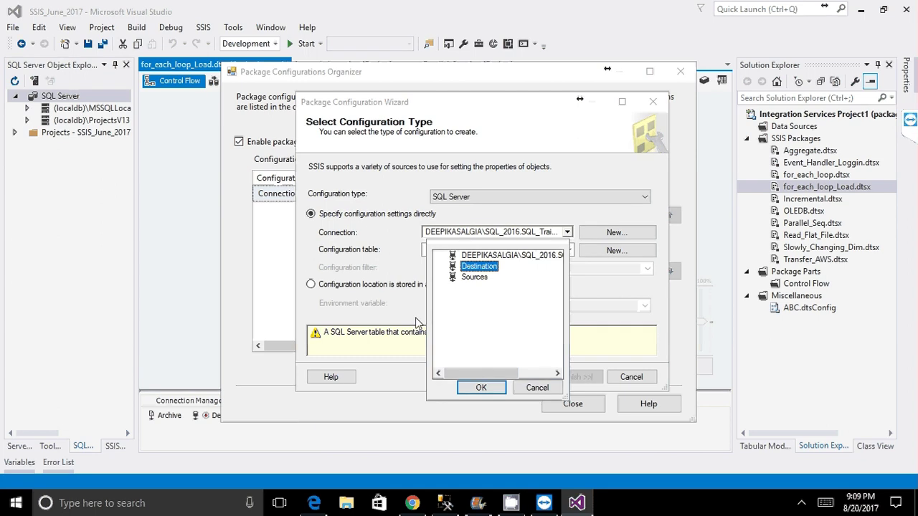
{"action": "key", "text": "Up"}
{"action": "key", "text": "Return"}
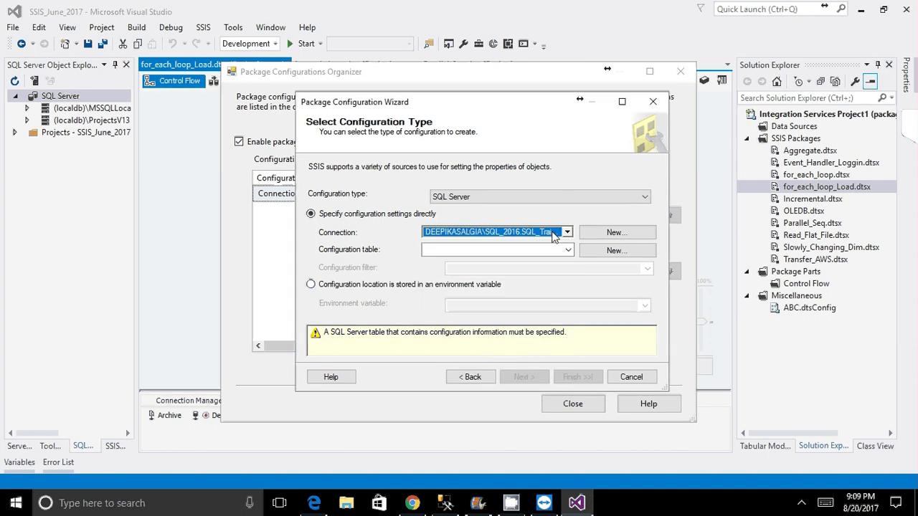
- Create the configuration table [dbo].[SSIS Configurations] with the proposed filter, value, package path and value type columns
{"action": "left_click", "coordinate": [599, 252]}
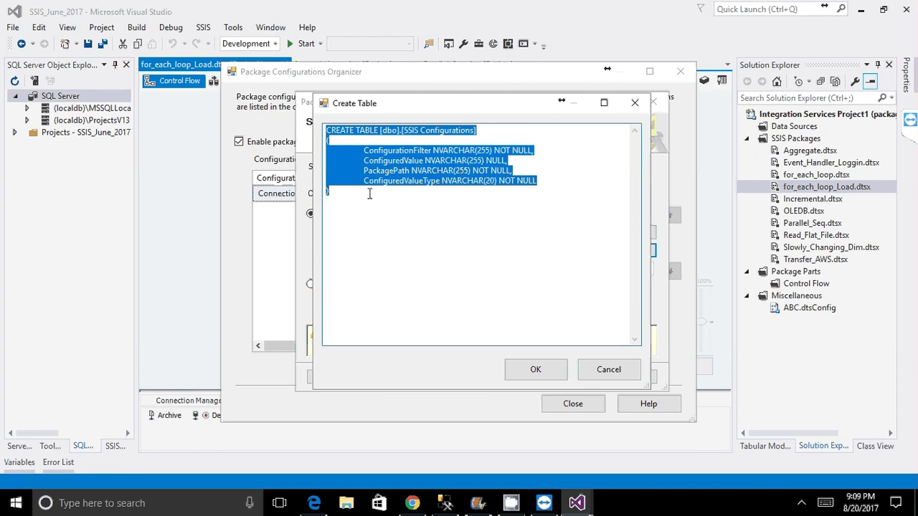
{"action": "left_click_drag", "start_coordinate": [331, 130], "coordinate": [420, 125]}
{"action": "left_click", "coordinate": [352, 159]}
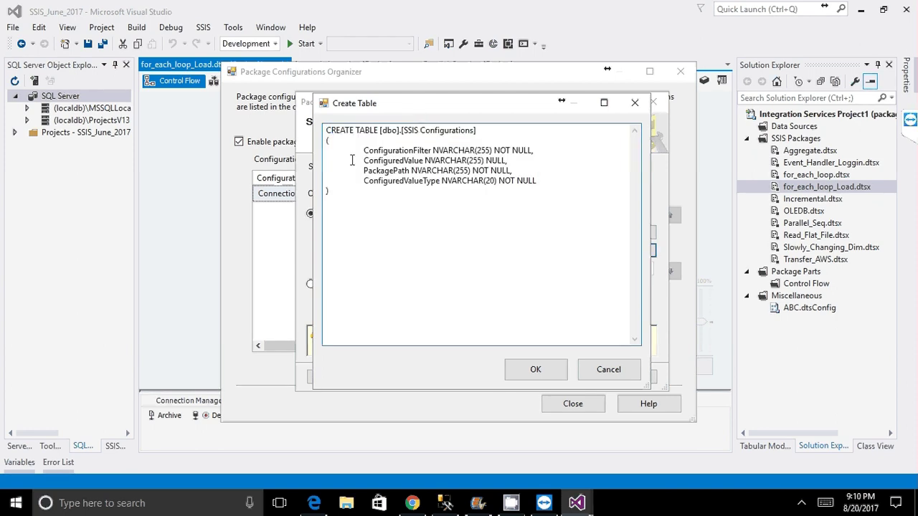
{"action": "left_click_drag", "start_coordinate": [364, 150], "coordinate": [432, 150]}
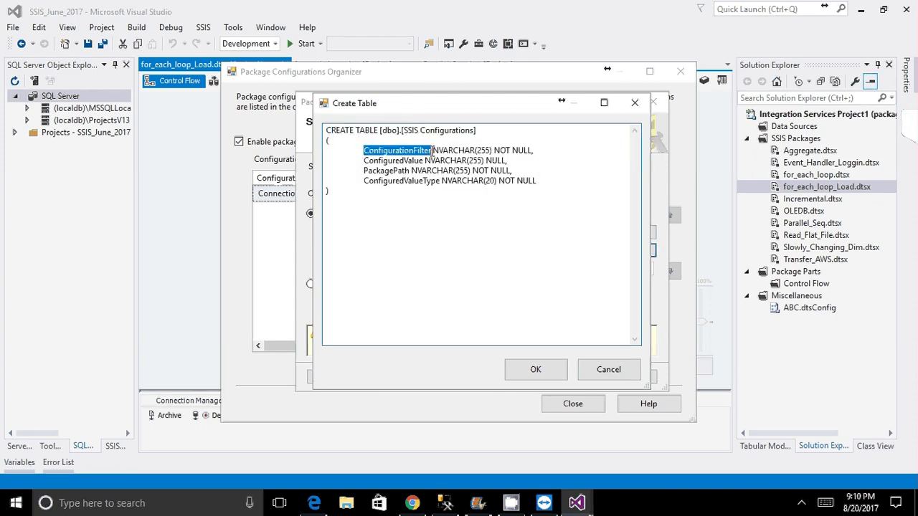
{"action": "left_click_drag", "start_coordinate": [363, 161], "coordinate": [421, 161]}
{"action": "left_click", "coordinate": [364, 171]}
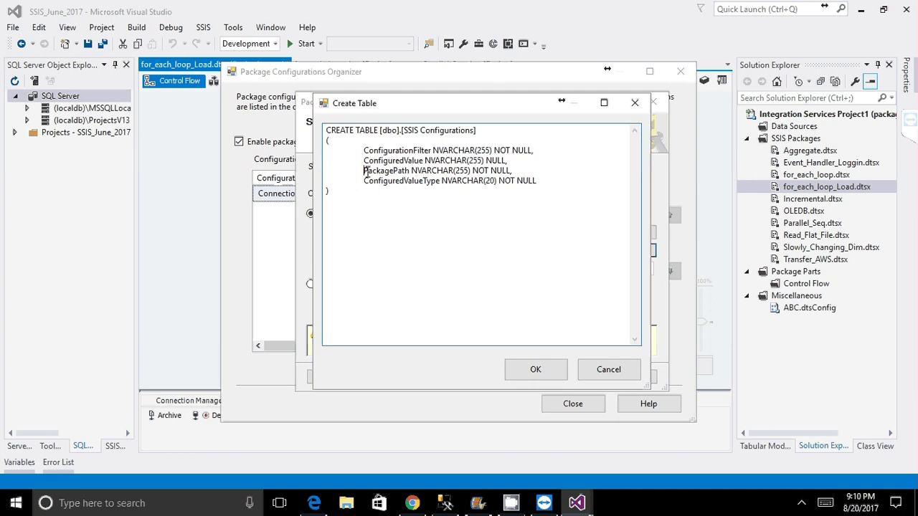
{"action": "left_click_drag", "start_coordinate": [365, 170], "coordinate": [436, 183]}
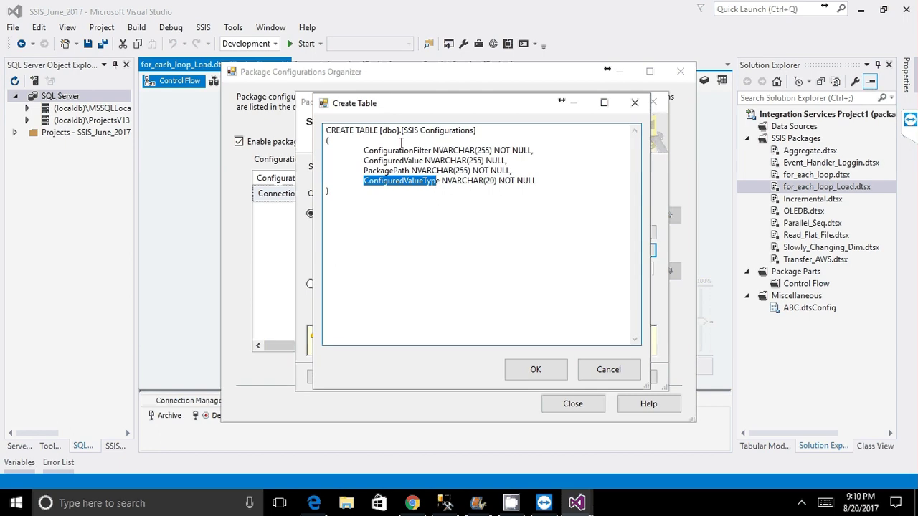
{"action": "left_click", "coordinate": [455, 232]}
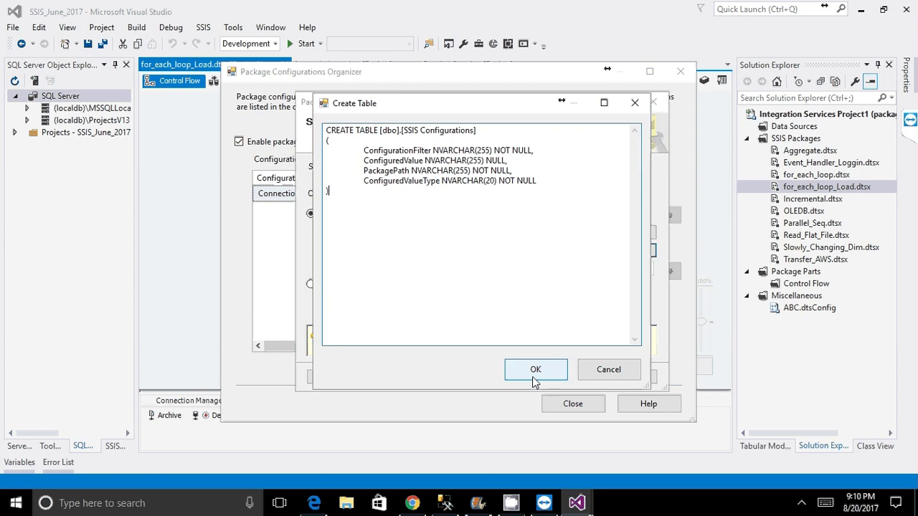
{"action": "left_click", "coordinate": [534, 370]}
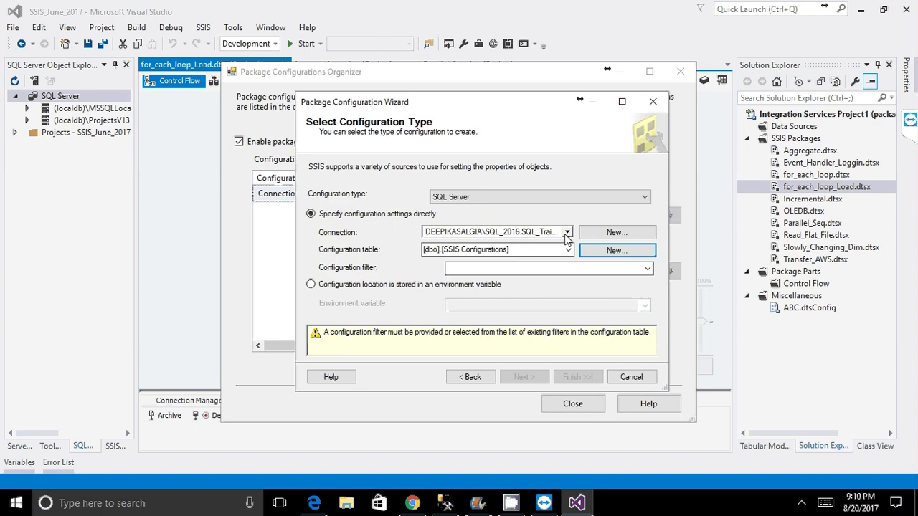
{"action": "left_click", "coordinate": [567, 232]}
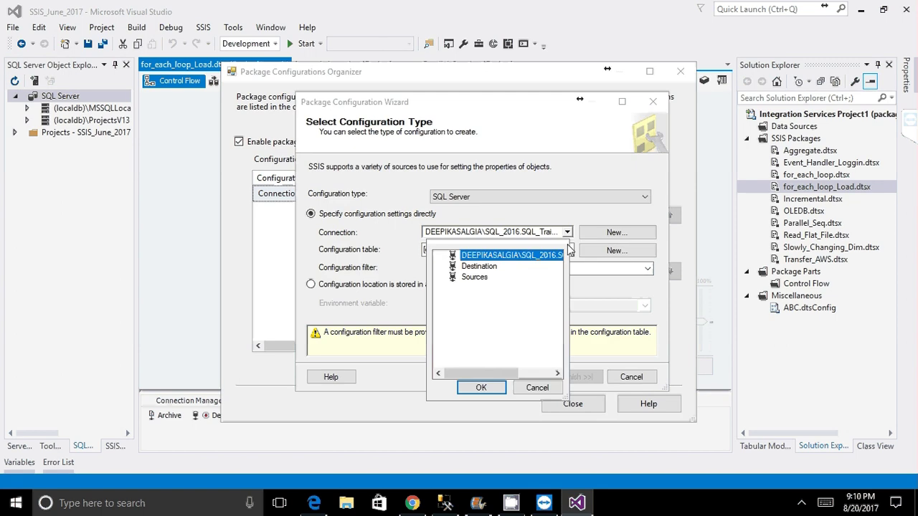
{"action": "left_click", "coordinate": [571, 249]}
{"action": "left_click", "coordinate": [568, 249]}
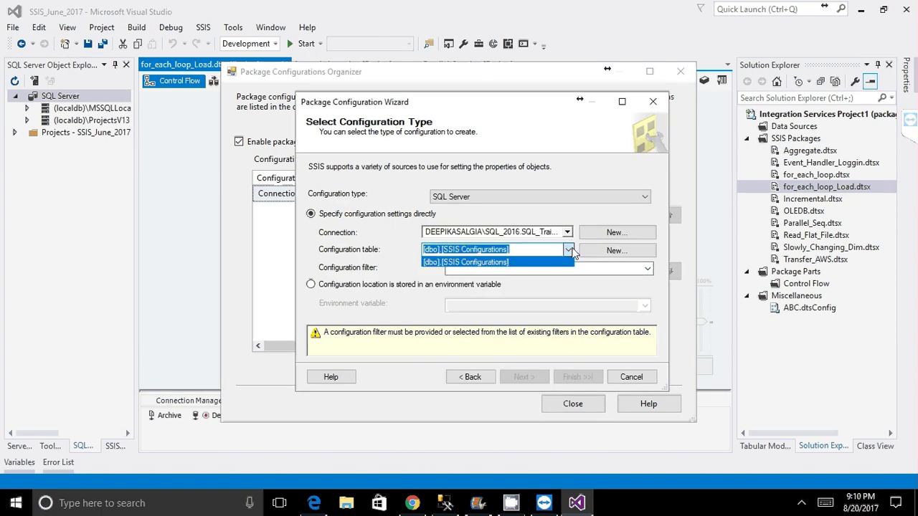
{"action": "left_click", "coordinate": [570, 251]}
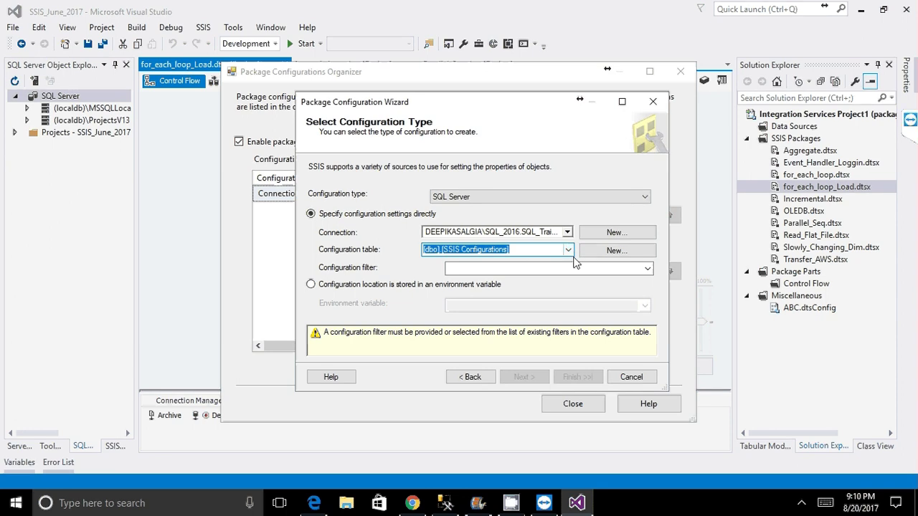
- Set the configuration filter to foreachloop
{"action": "left_click", "coordinate": [648, 269]}
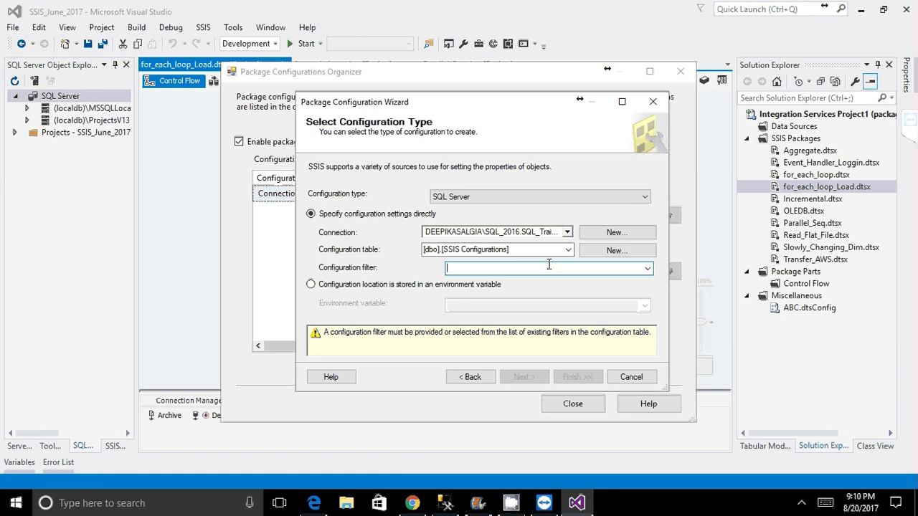
{"action": "type", "text": "for"}
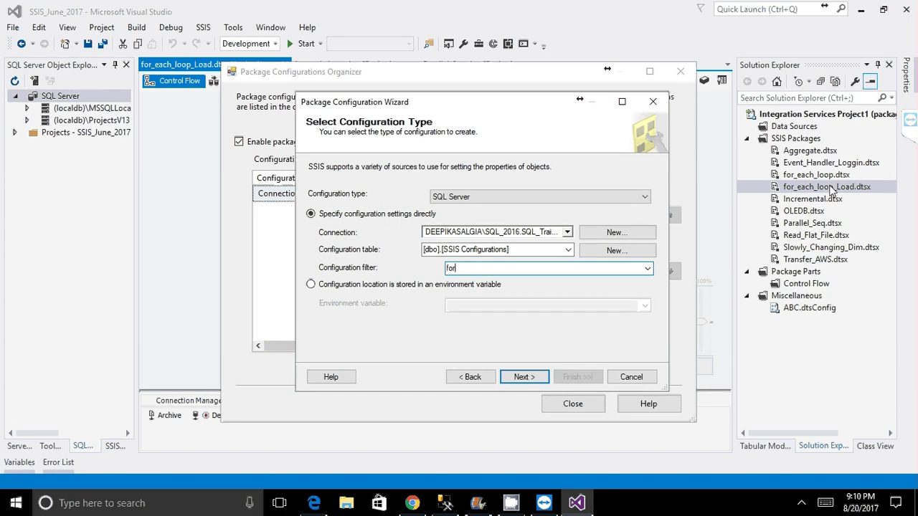
{"action": "type", "text": "eachloop"}
{"action": "double_click", "coordinate": [497, 268]}
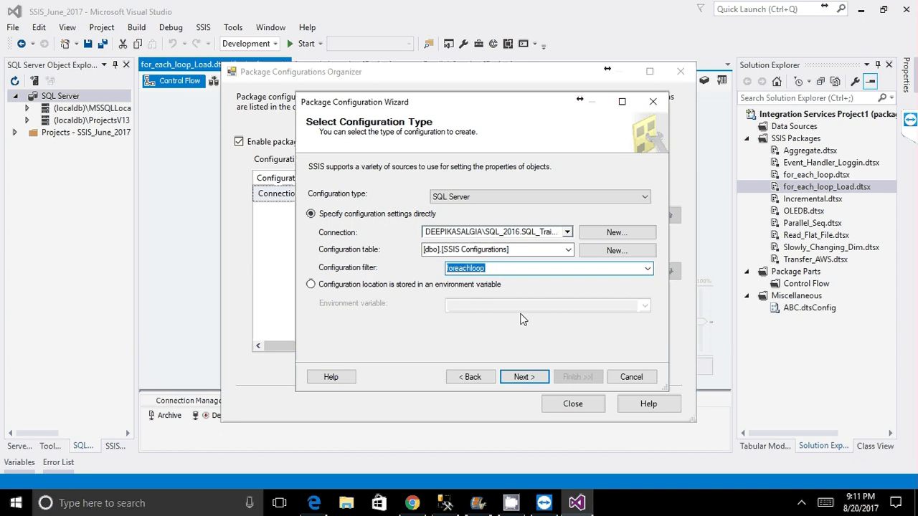
- Proceed to the exportable properties and include the ServerName property of the Sources connection manager
{"action": "left_click", "coordinate": [525, 377]}
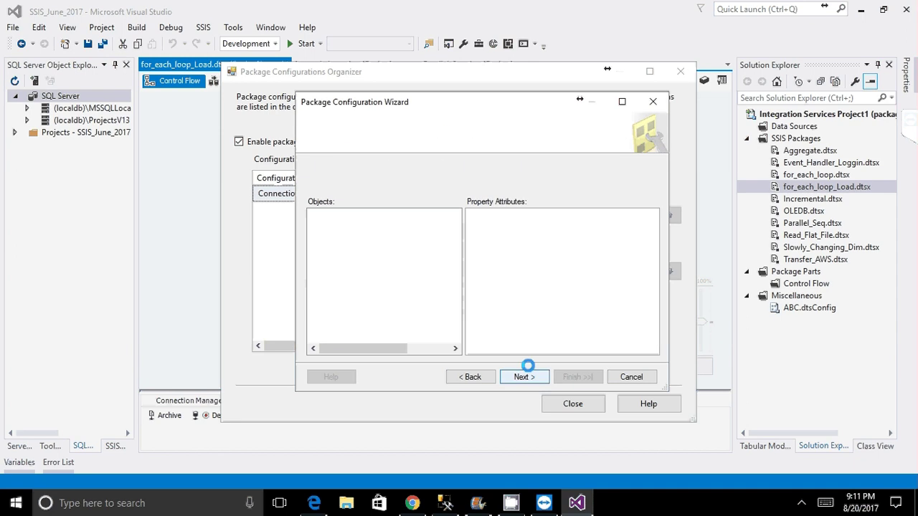
{"action": "double_click", "coordinate": [461, 96]}
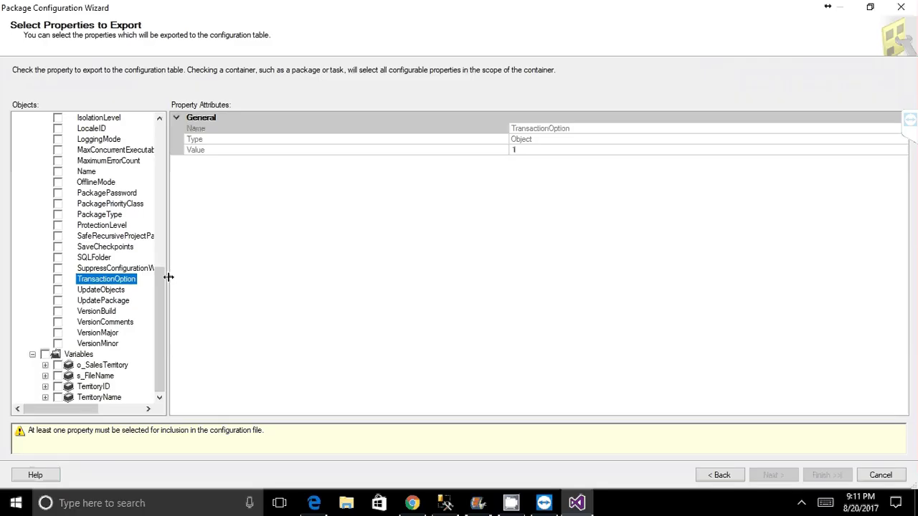
{"action": "left_click_drag", "start_coordinate": [160, 289], "coordinate": [174, 146]}
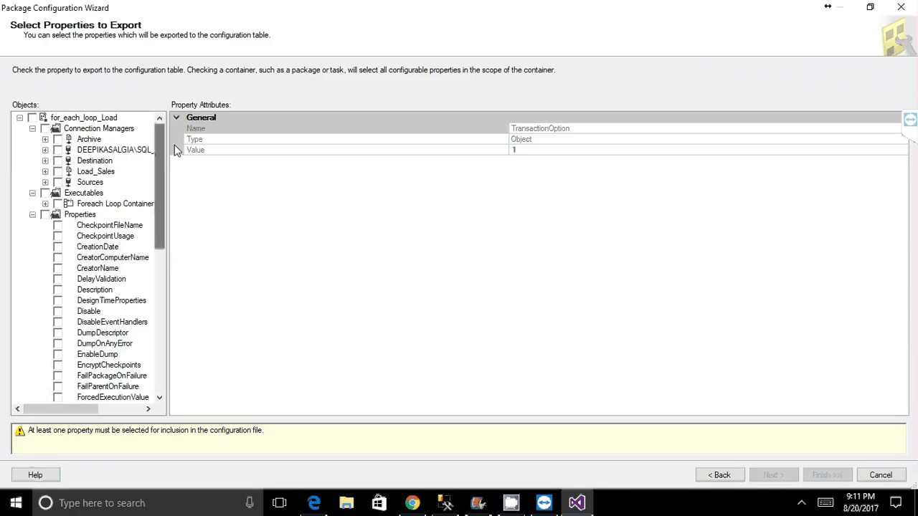
{"action": "left_click_drag", "start_coordinate": [168, 152], "coordinate": [289, 152]}
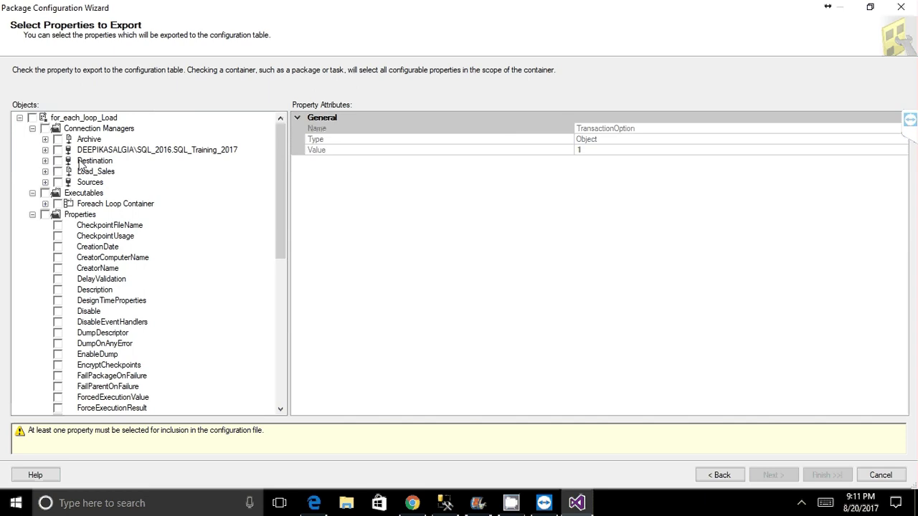
{"action": "left_click", "coordinate": [45, 182]}
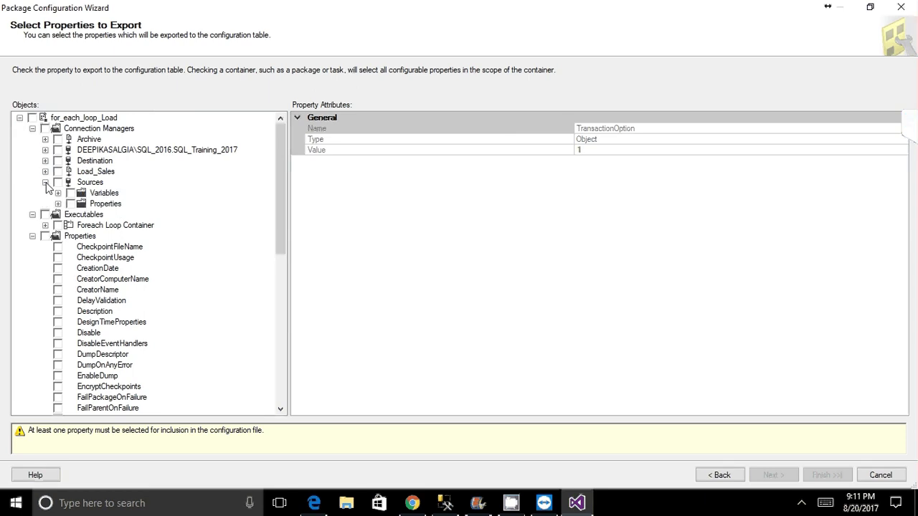
{"action": "left_click", "coordinate": [58, 204]}
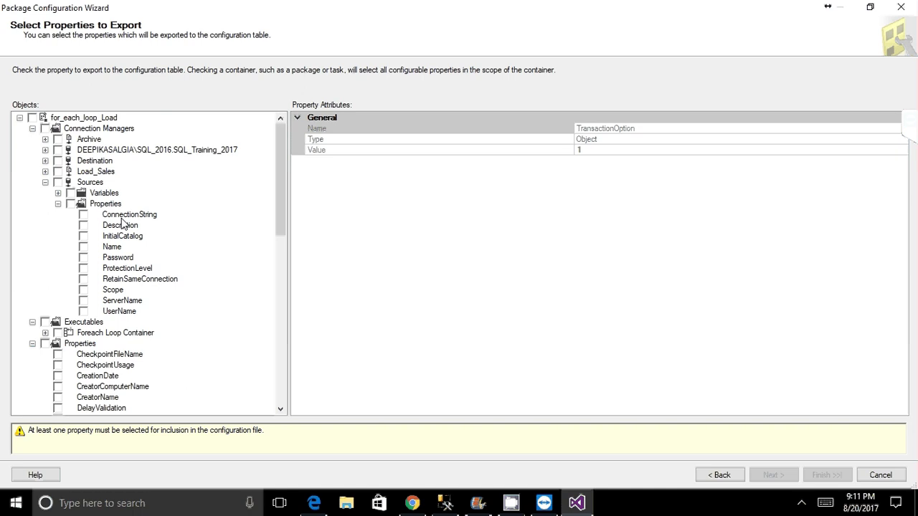
{"action": "left_click", "coordinate": [84, 302]}
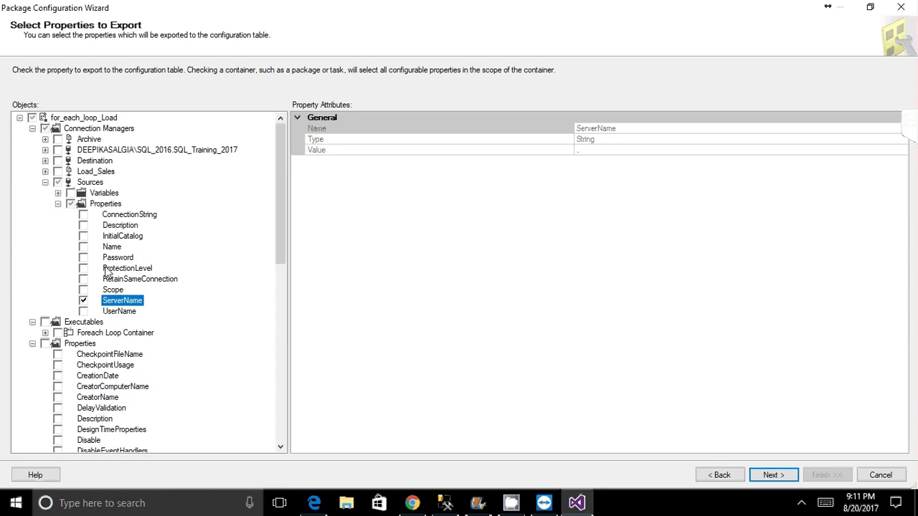
{"action": "left_click", "coordinate": [45, 182]}
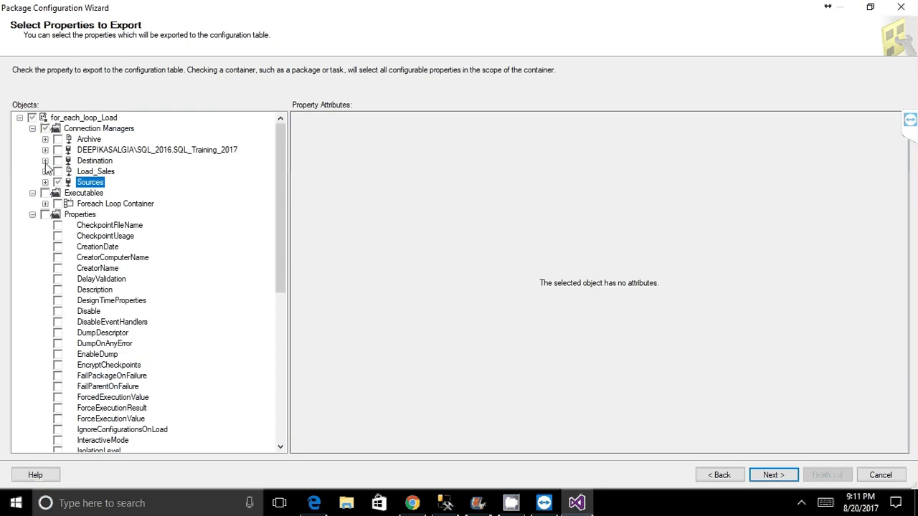
- Include the ServerName property of the Destination connection manager in the configuration export
{"action": "left_click", "coordinate": [45, 161]}
{"action": "left_click", "coordinate": [58, 182]}
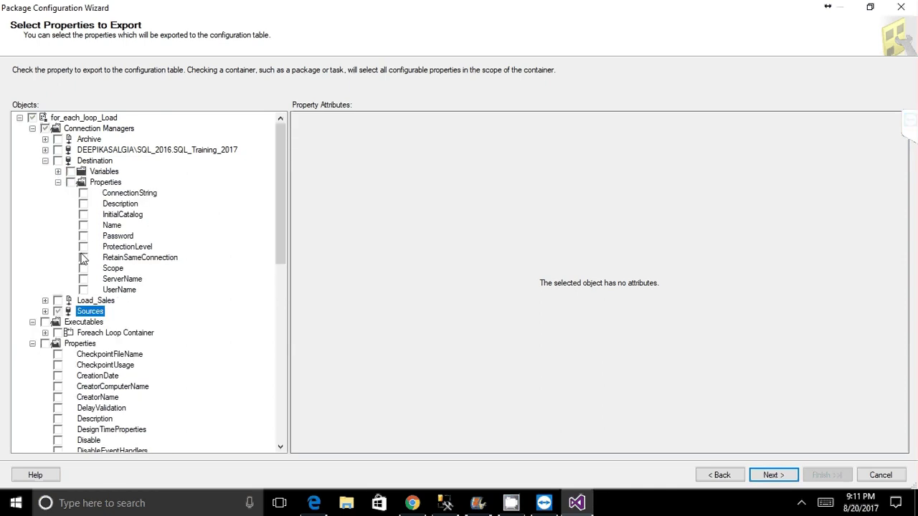
{"action": "left_click", "coordinate": [83, 278]}
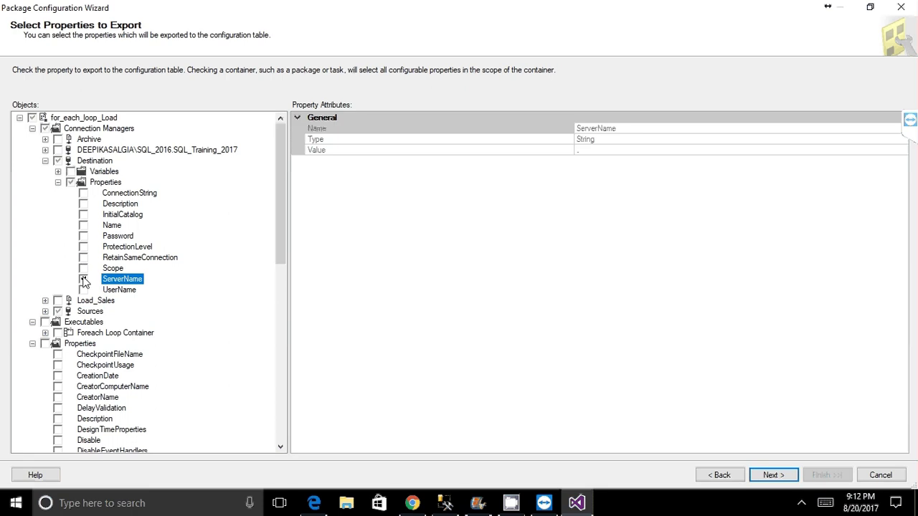
{"action": "left_click", "coordinate": [58, 182]}
{"action": "left_click", "coordinate": [45, 161]}
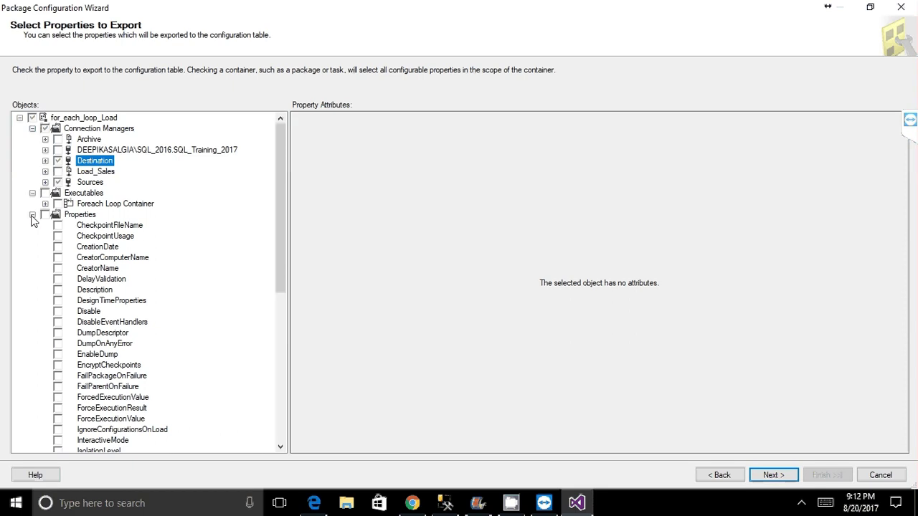
- Examine the package variables and the exportable properties of the o_SalesTerritory variable
{"action": "left_click", "coordinate": [33, 215]}
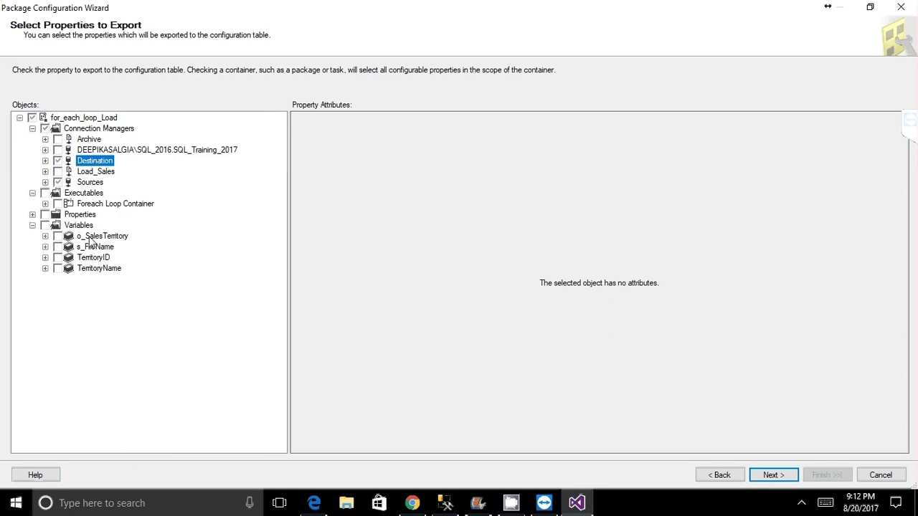
{"action": "left_click", "coordinate": [32, 225]}
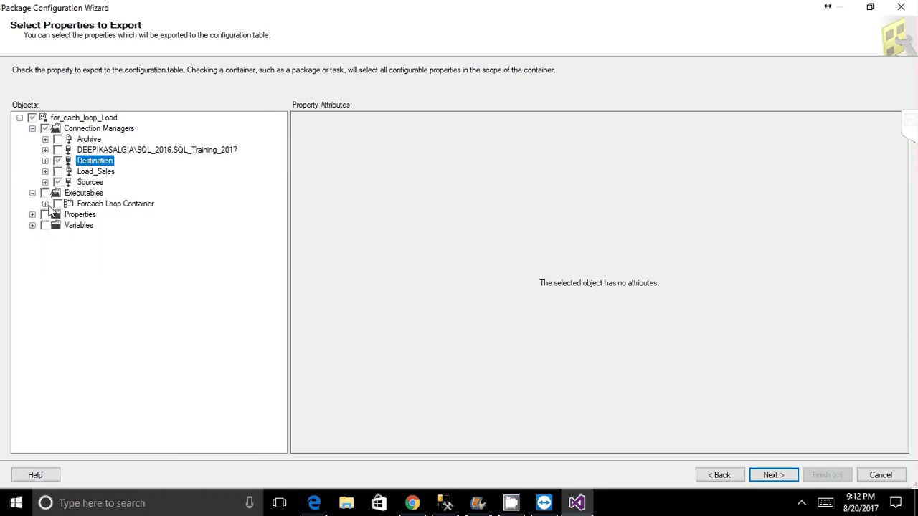
{"action": "left_click", "coordinate": [32, 225]}
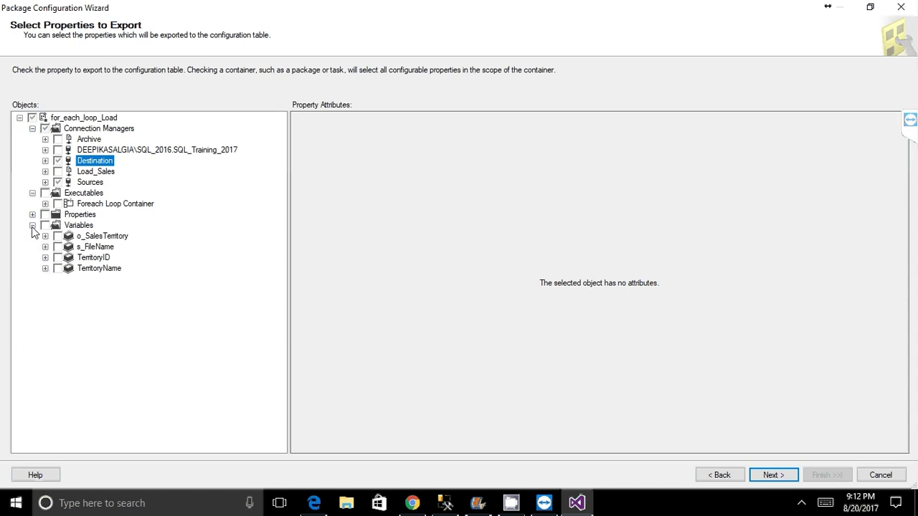
{"action": "left_click", "coordinate": [45, 236]}
{"action": "left_click", "coordinate": [57, 246]}
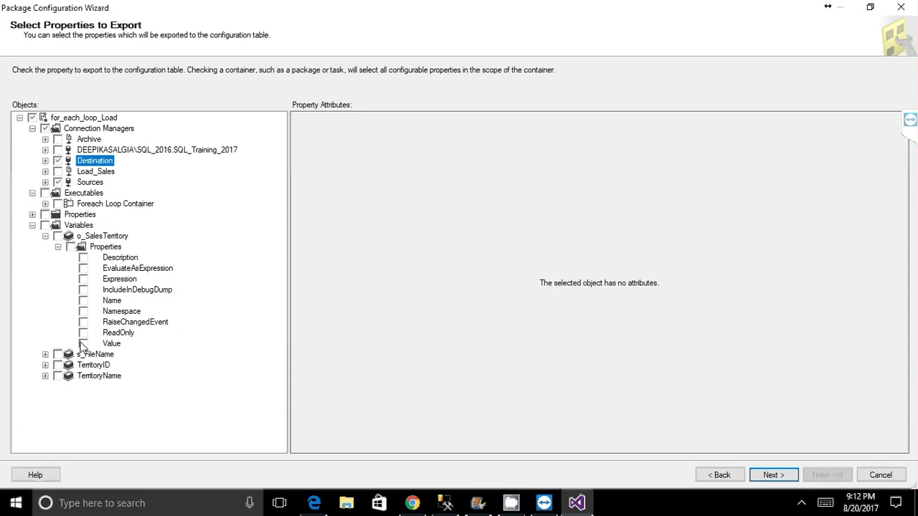
{"action": "left_click", "coordinate": [33, 225]}
{"action": "left_click", "coordinate": [33, 194]}
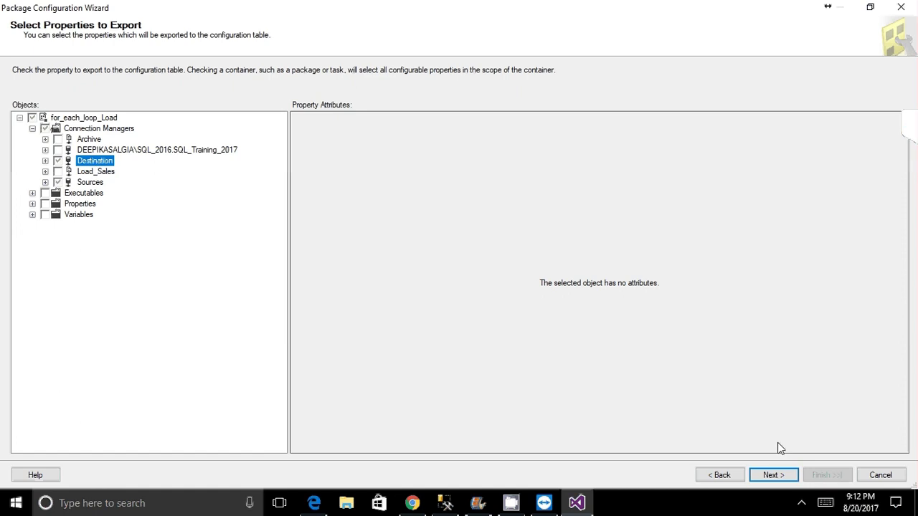
- Name the configuration Source_Destination, finish the wizard and close the Package Configurations Organizer
{"action": "left_click", "coordinate": [768, 474]}
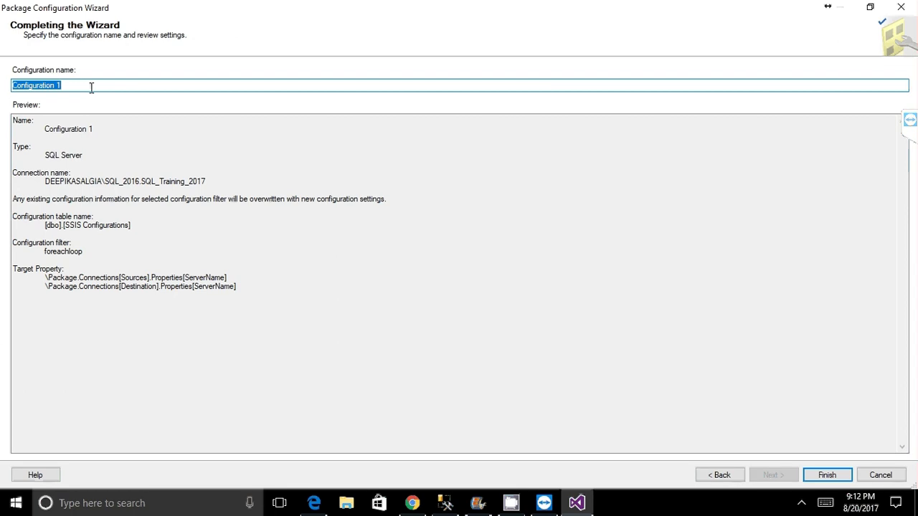
{"action": "type", "text": "Sour"}
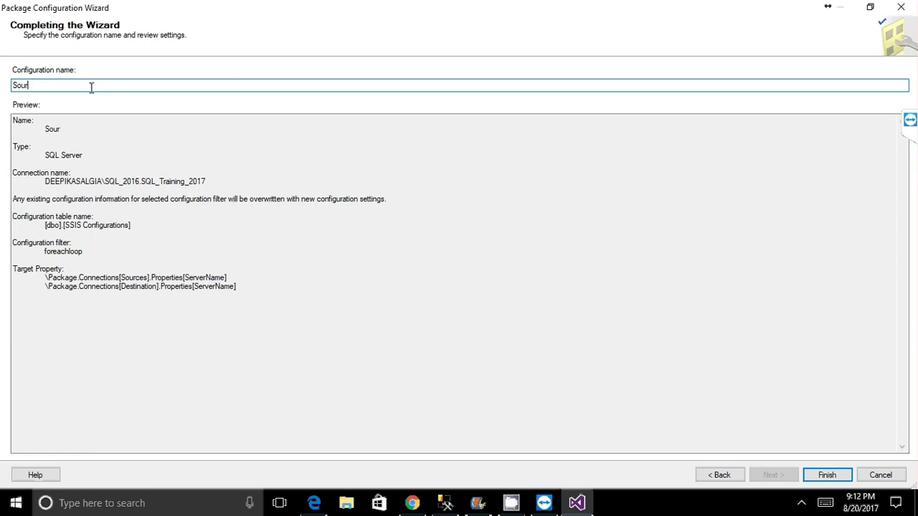
{"action": "type", "text": "ce_Destination"}
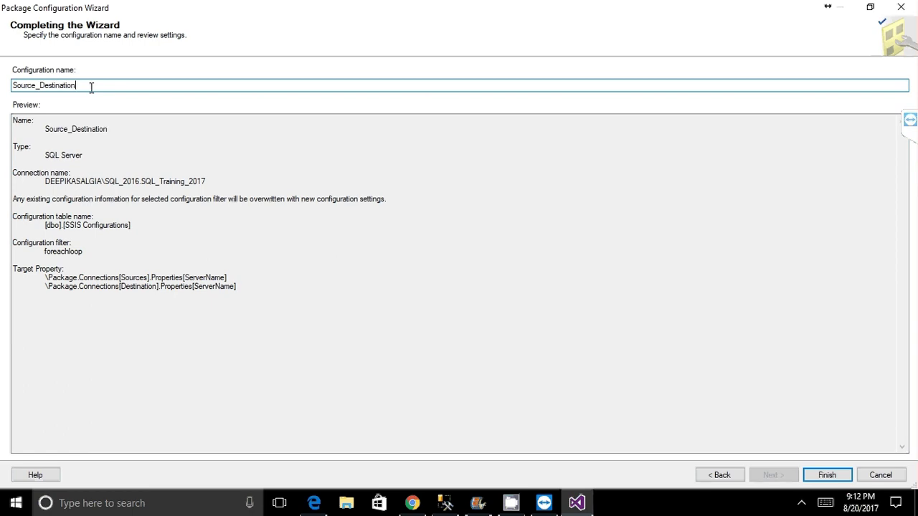
{"action": "key", "text": "Return"}
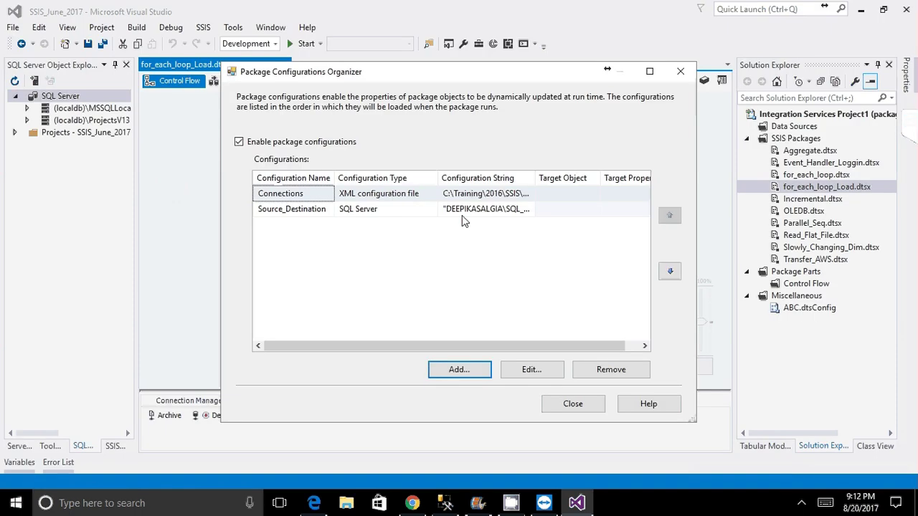
{"action": "left_click", "coordinate": [302, 212]}
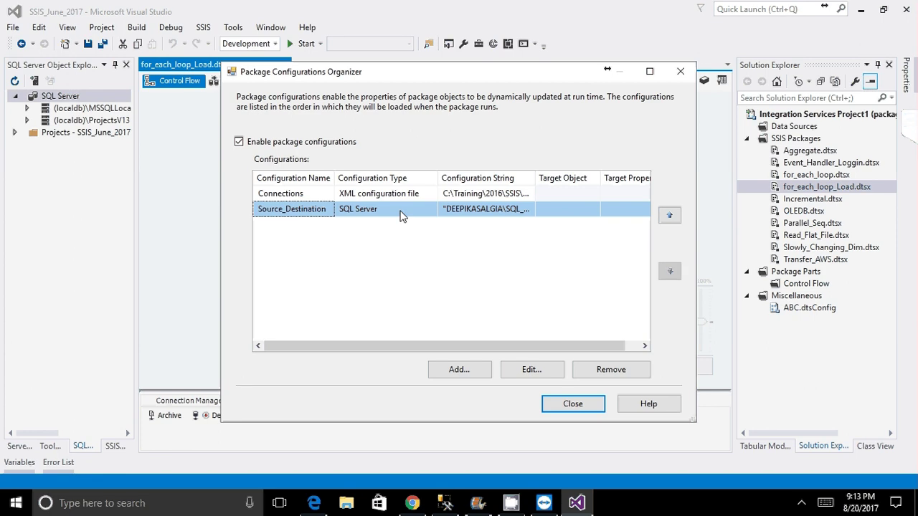
{"action": "left_click", "coordinate": [553, 400]}
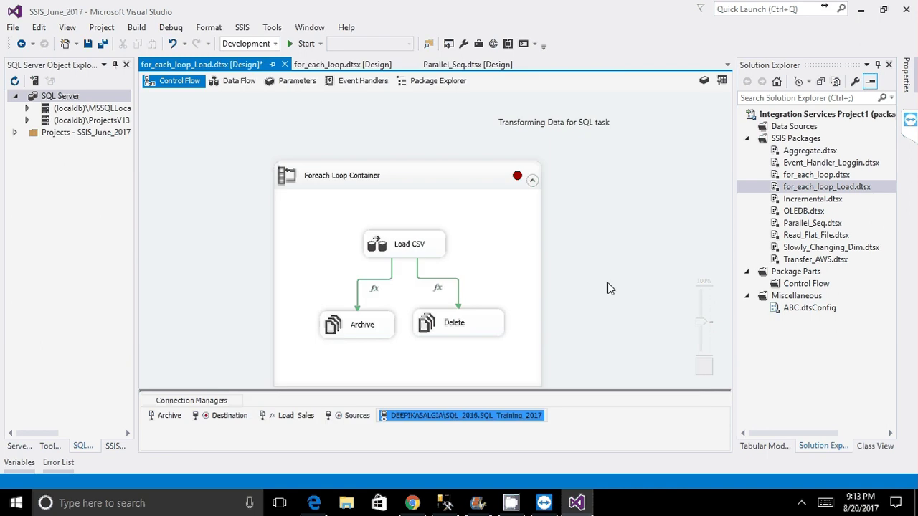
- Switch to SQL Server Management Studio and query the top 1000 rows of dbo.SSIS Configurations in the SQL_Training_2017 database
{"action": "left_click", "coordinate": [446, 504]}
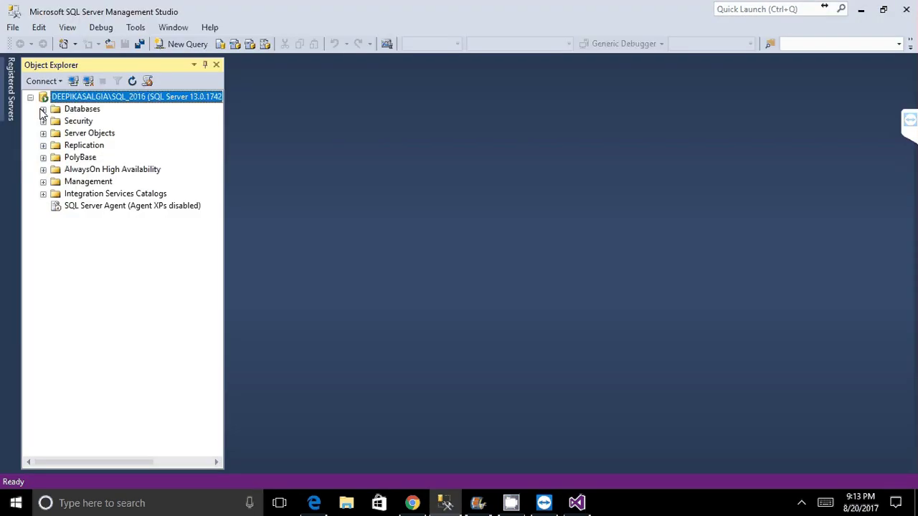
{"action": "left_click", "coordinate": [43, 110]}
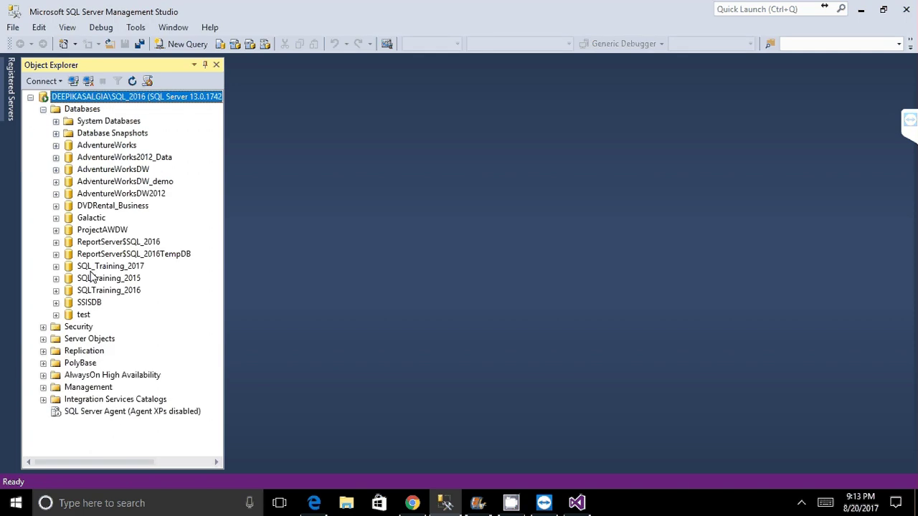
{"action": "double_click", "coordinate": [67, 267]}
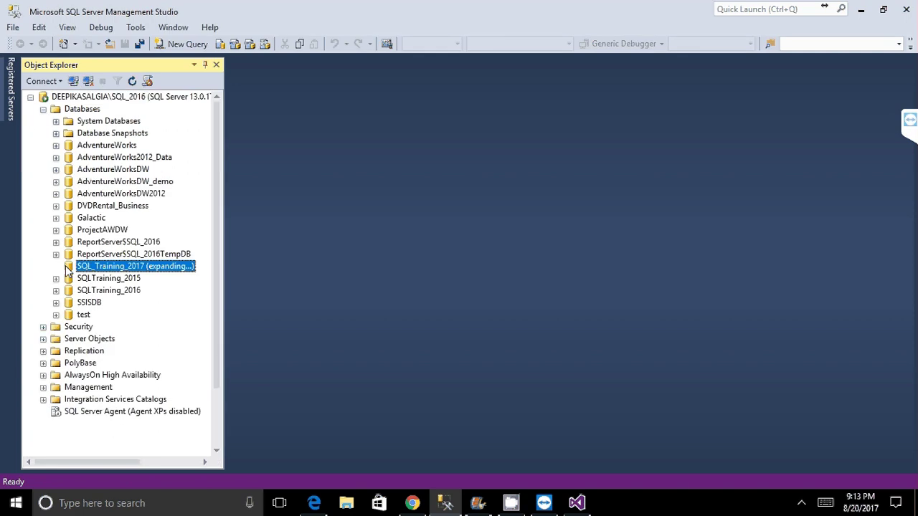
{"action": "left_click", "coordinate": [69, 290]}
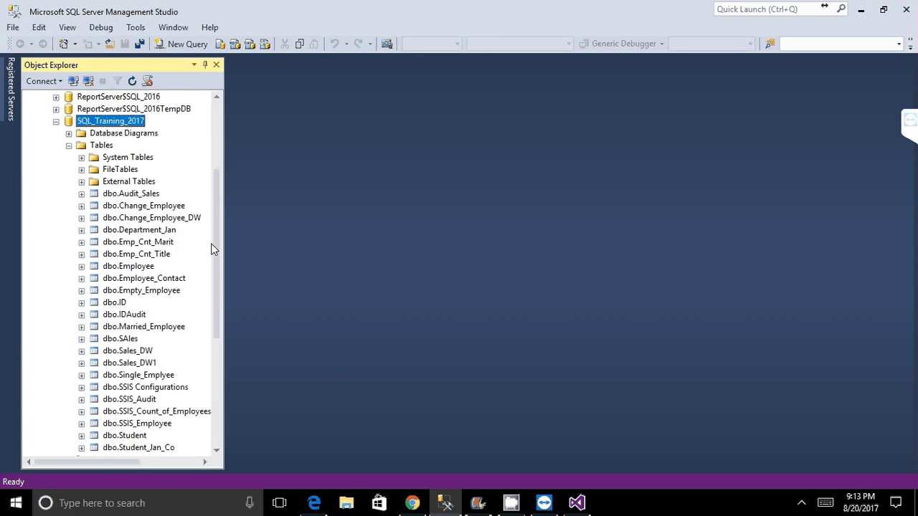
{"action": "left_click_drag", "start_coordinate": [212, 248], "coordinate": [218, 267]}
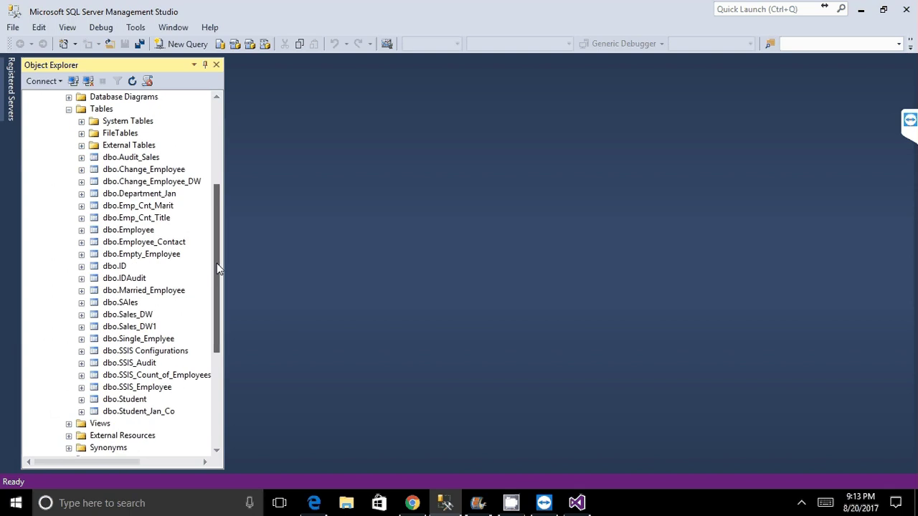
{"action": "left_click", "coordinate": [176, 350]}
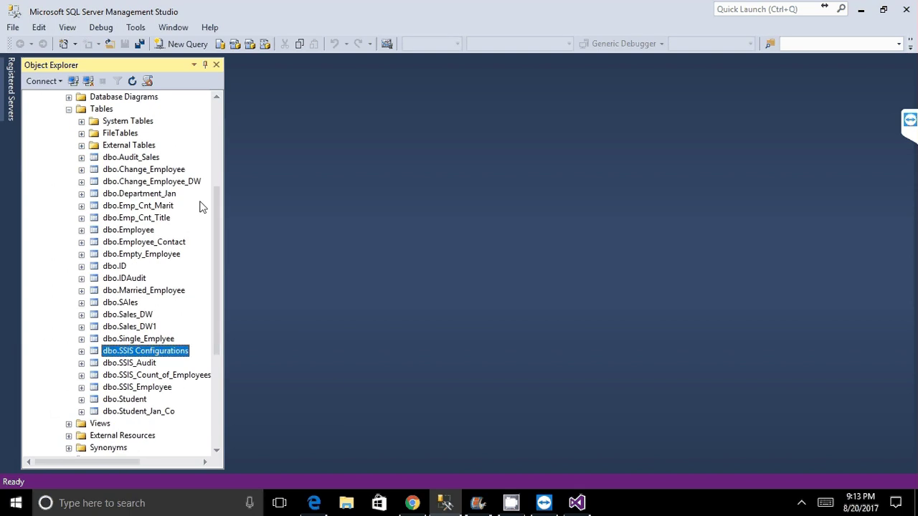
{"action": "left_click", "coordinate": [214, 198]}
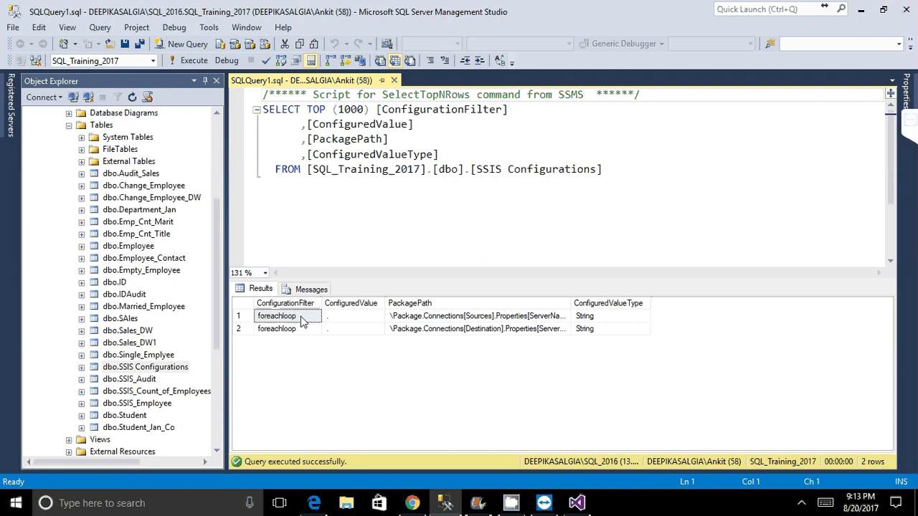
- Examine the ConfiguredValue entries of the Sources and Destination rows in the query results
{"action": "left_click", "coordinate": [345, 315]}
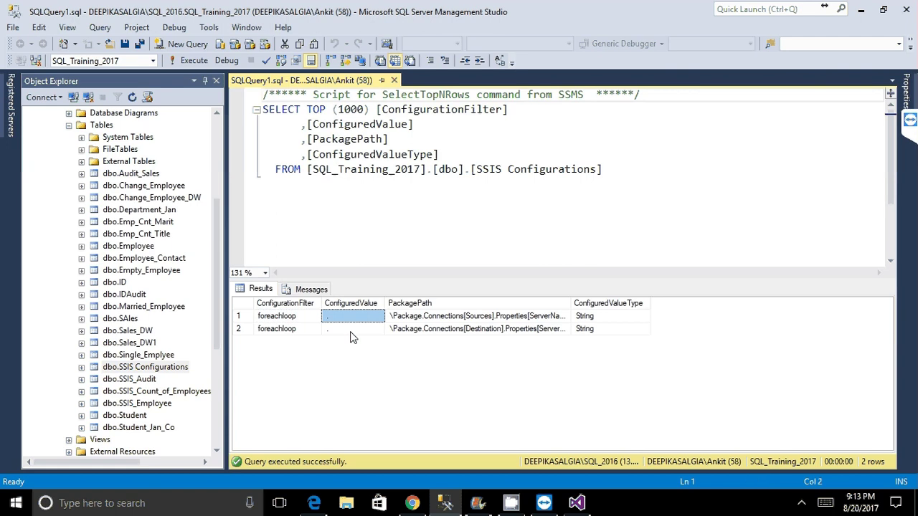
{"action": "left_click", "coordinate": [351, 332]}
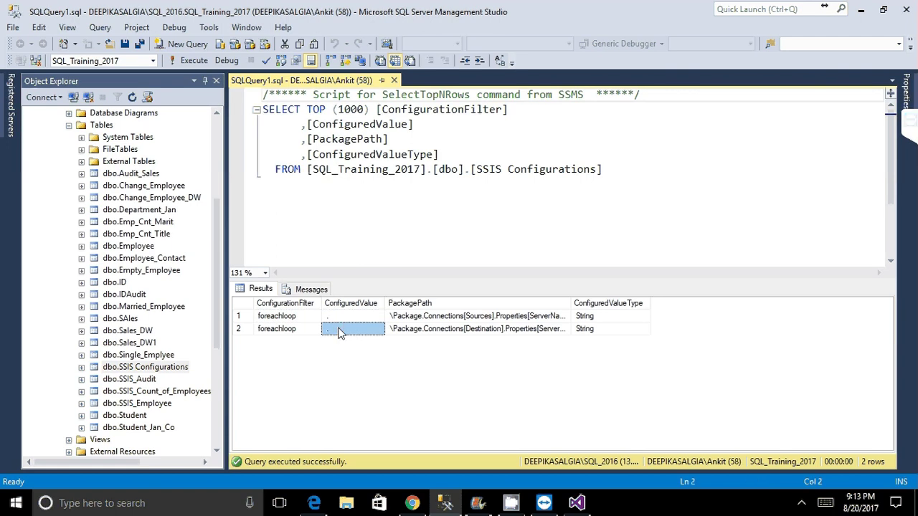
{"action": "left_click", "coordinate": [343, 318]}
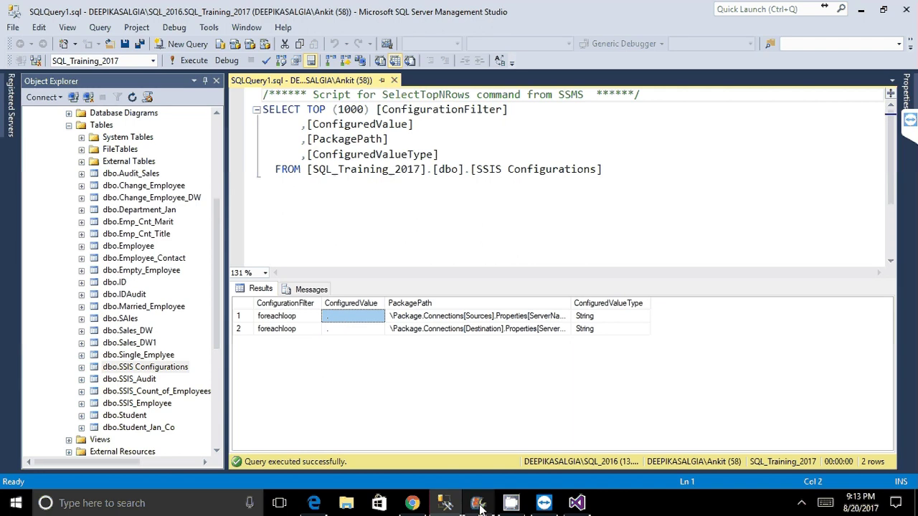
{"action": "left_click", "coordinate": [343, 330]}
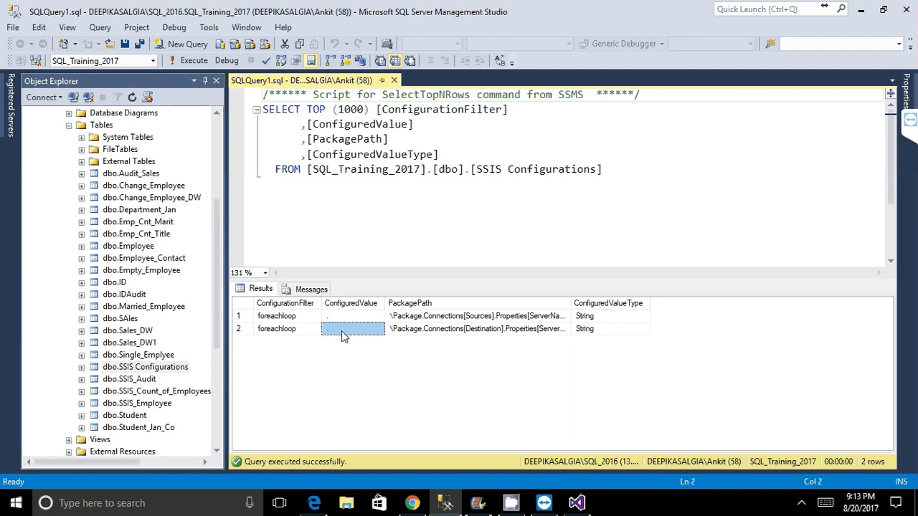
{"action": "left_click", "coordinate": [334, 317]}
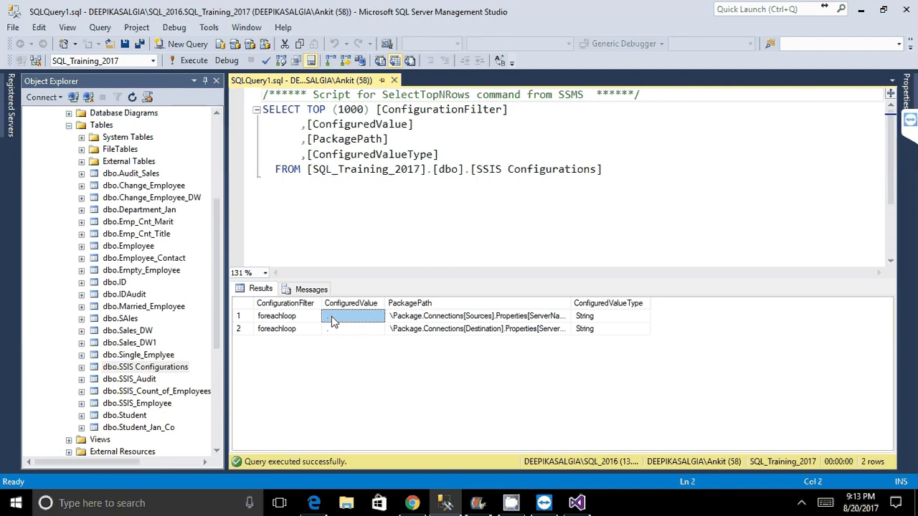
{"action": "left_click", "coordinate": [342, 329]}
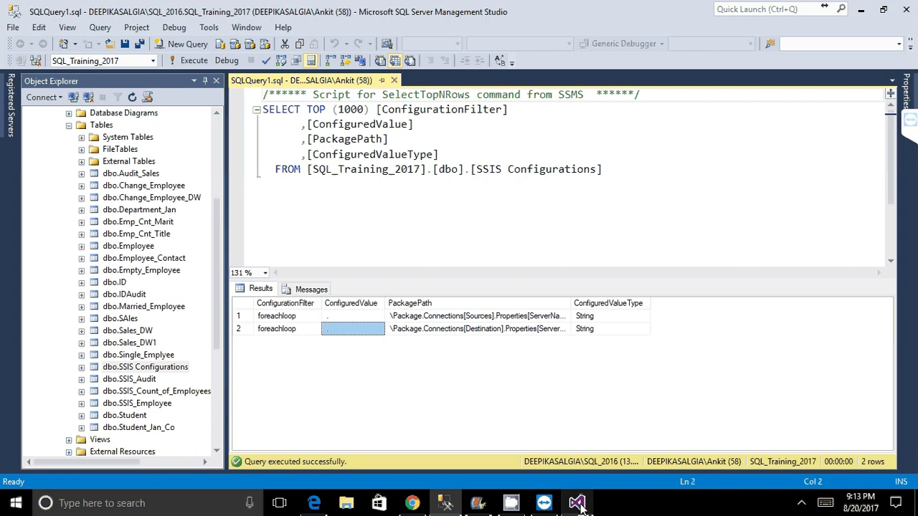
- Switch to Visual Studio and open the settings of the Destination connection manager
{"action": "left_click", "coordinate": [578, 504]}
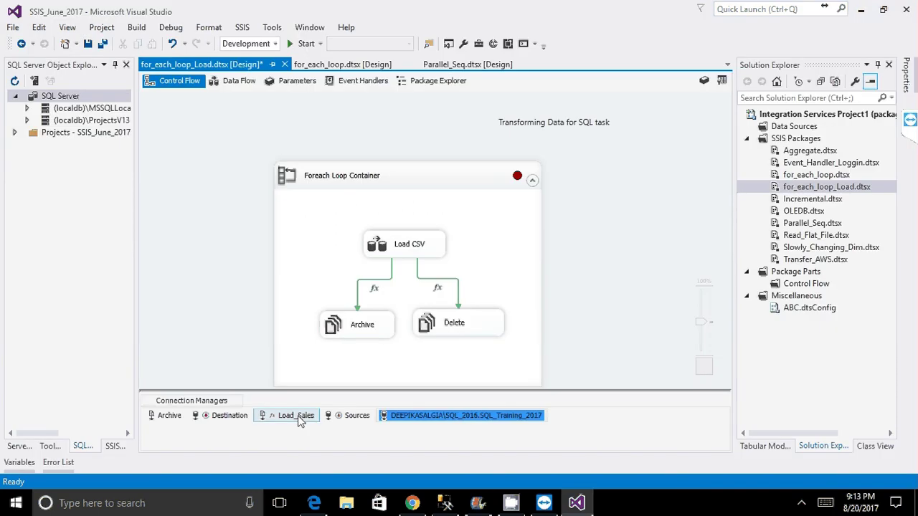
{"action": "left_click", "coordinate": [233, 419]}
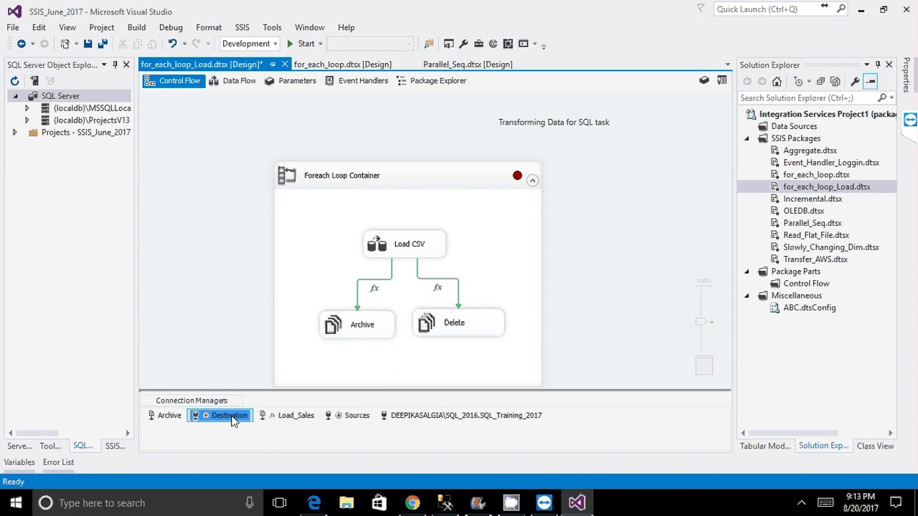
{"action": "double_click", "coordinate": [236, 417]}
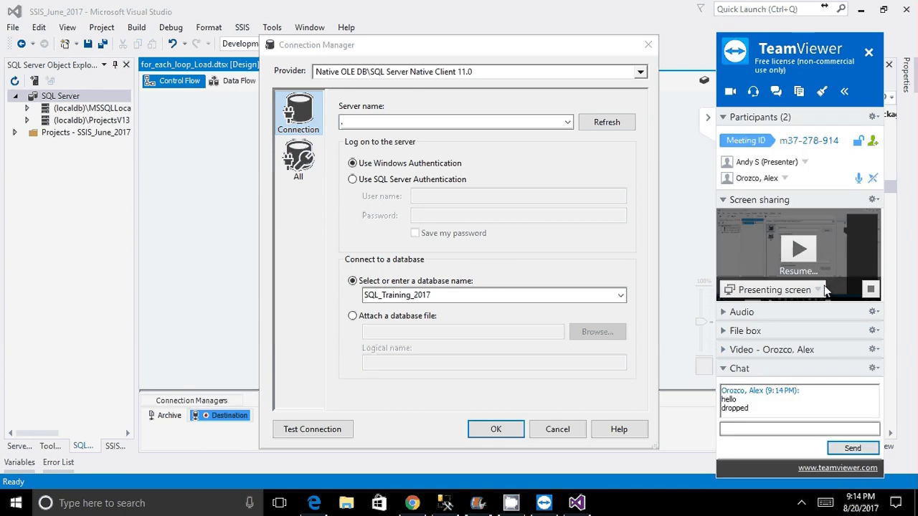
- Send the reply "ok" in the TeamViewer meeting chat
{"action": "left_click", "coordinate": [757, 429]}
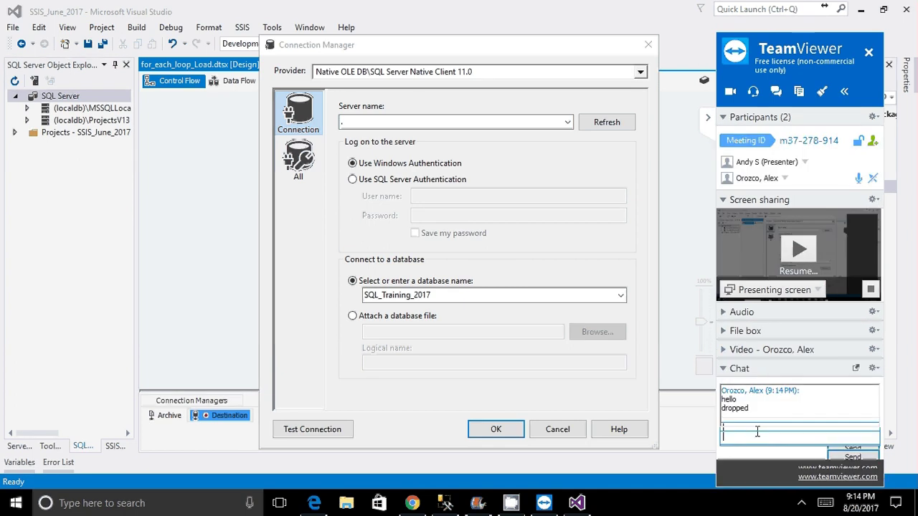
{"action": "type", "text": "oko"}
{"action": "key", "text": "BackSpace"}
{"action": "key", "text": "Return"}
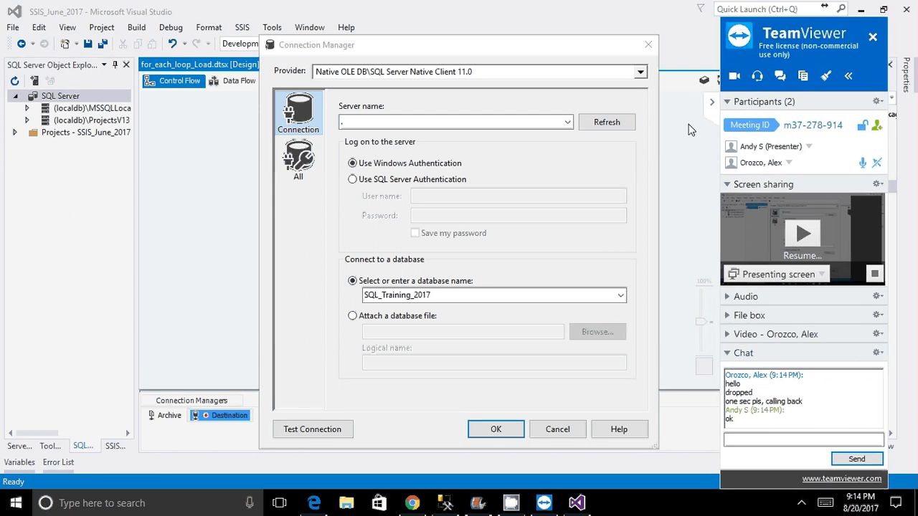
{"action": "left_click", "coordinate": [801, 502]}
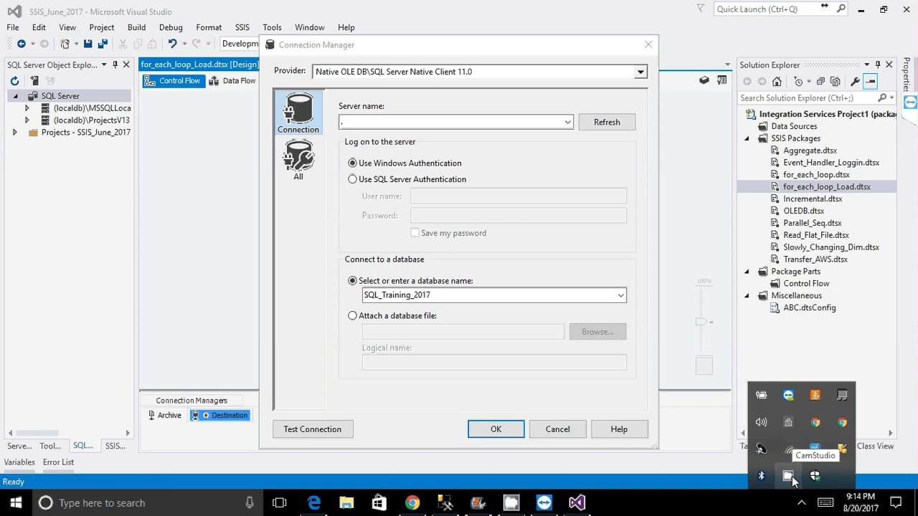
{"action": "left_click", "coordinate": [746, 508]}
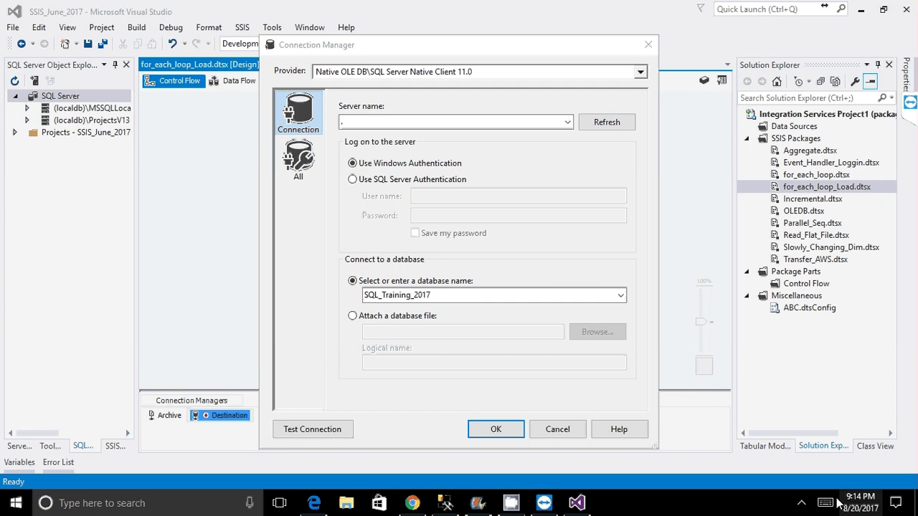
{"action": "left_click", "coordinate": [801, 503]}
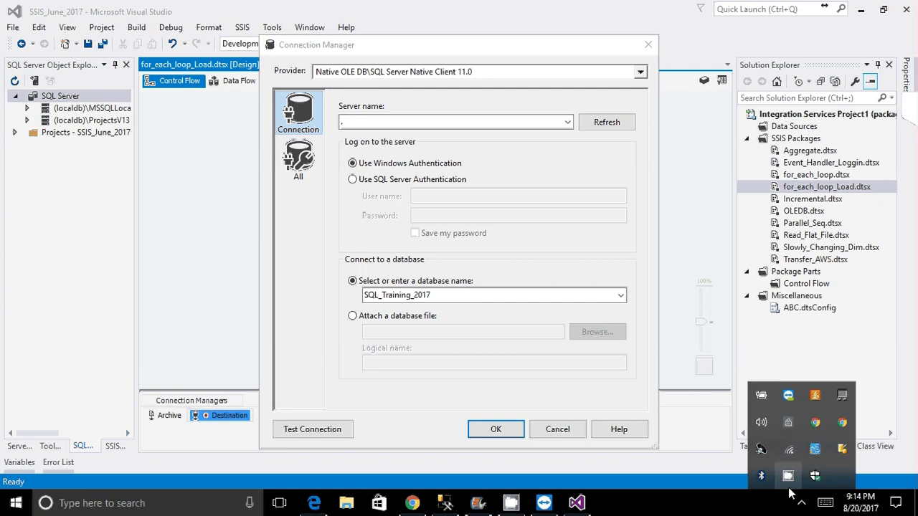
{"action": "right_click", "coordinate": [786, 477]}
{"action": "left_click", "coordinate": [815, 447]}
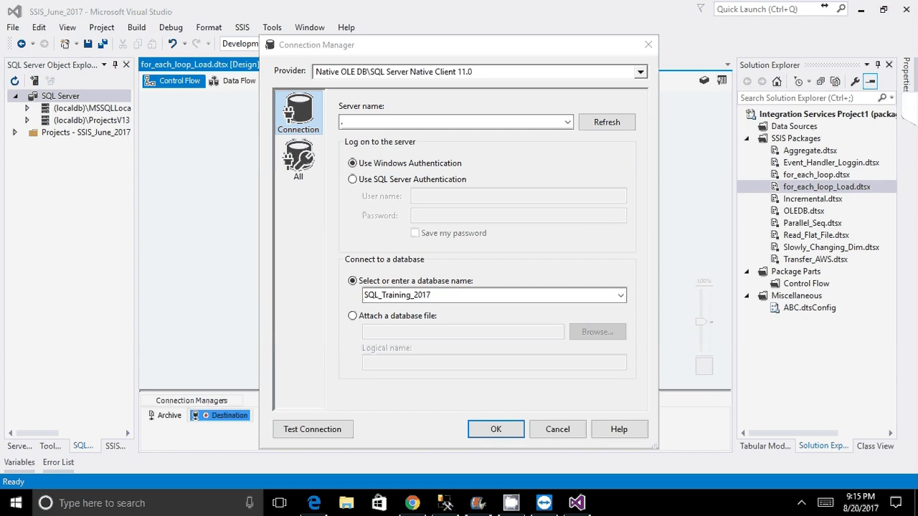
- Check the Destination connection's server name, and examine the ConfigurationFilter, ConfiguredValue and full PackagePath of the stored rows in SQL Server Management Studio
{"action": "left_click", "coordinate": [345, 124]}
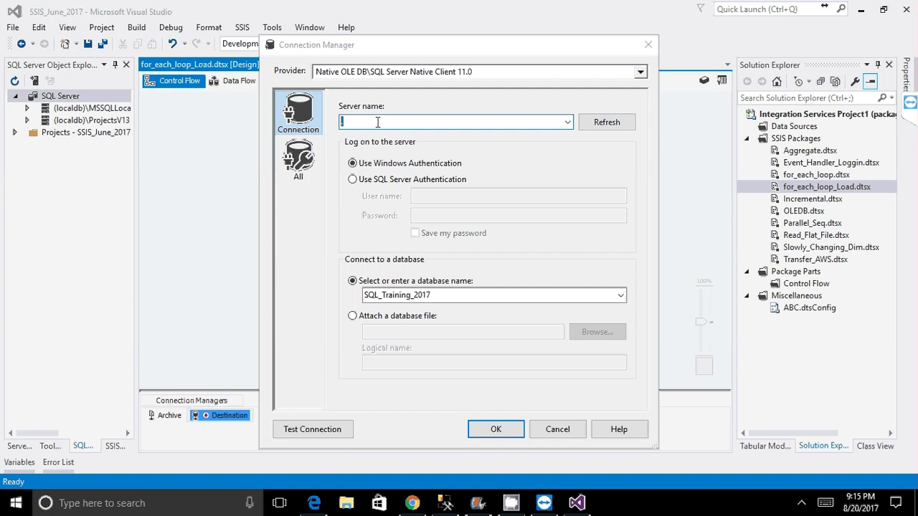
{"action": "left_click", "coordinate": [445, 503]}
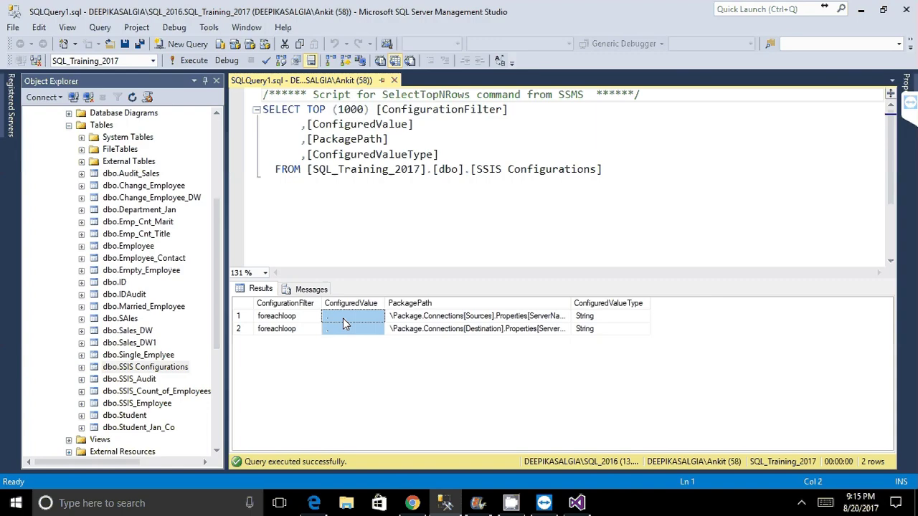
{"action": "left_click", "coordinate": [344, 320]}
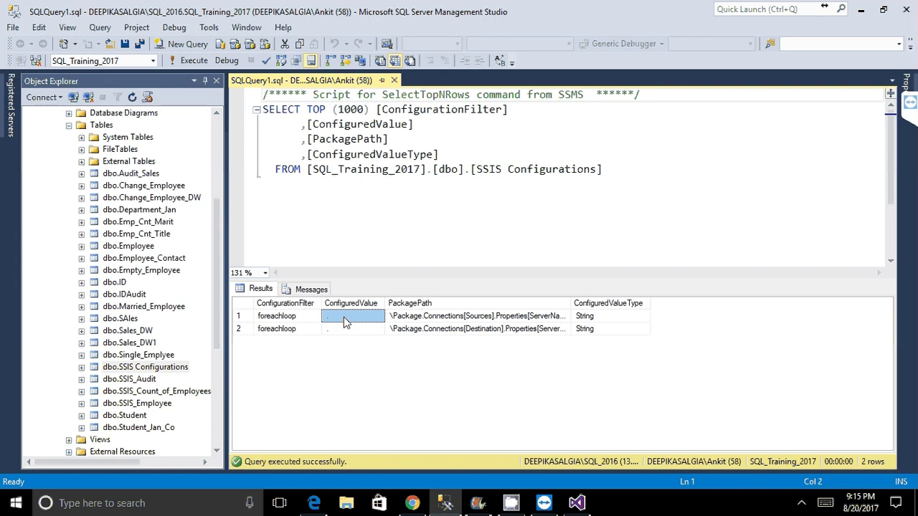
{"action": "left_click", "coordinate": [290, 331]}
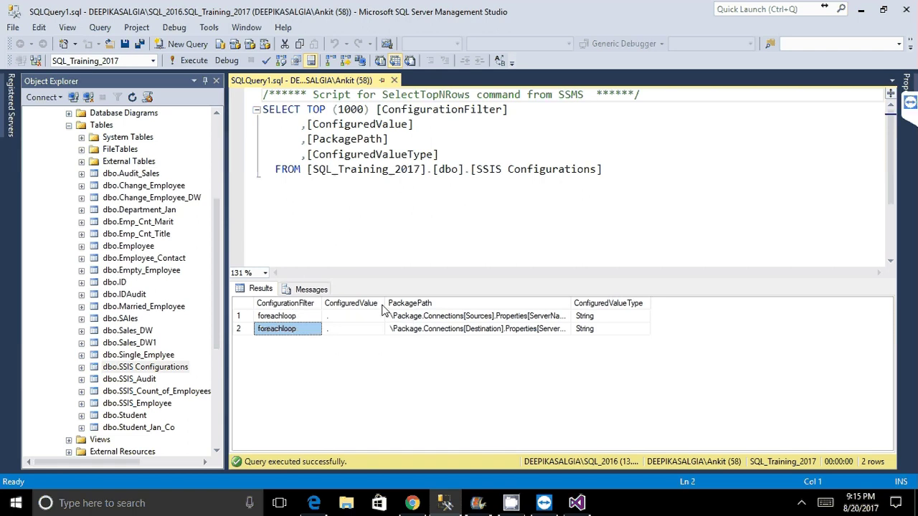
{"action": "double_click", "coordinate": [570, 304]}
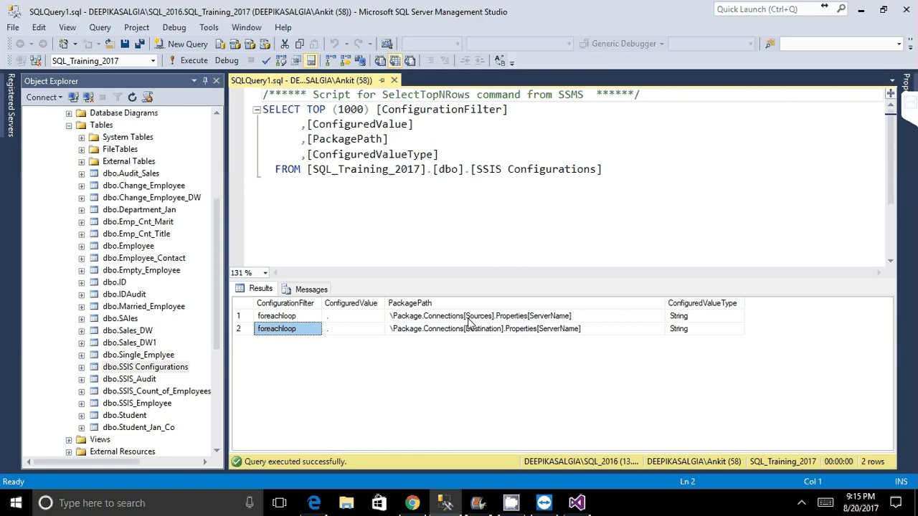
{"action": "key", "text": "Up"}
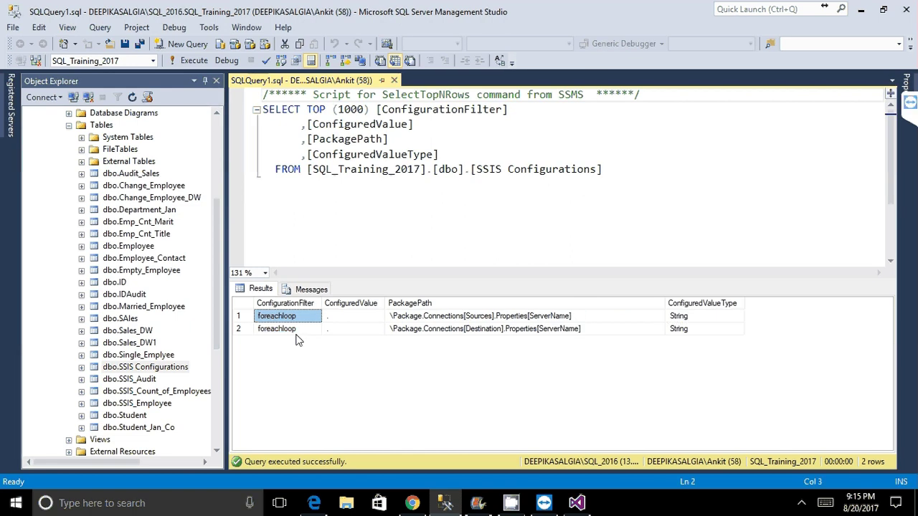
{"action": "left_click", "coordinate": [298, 328]}
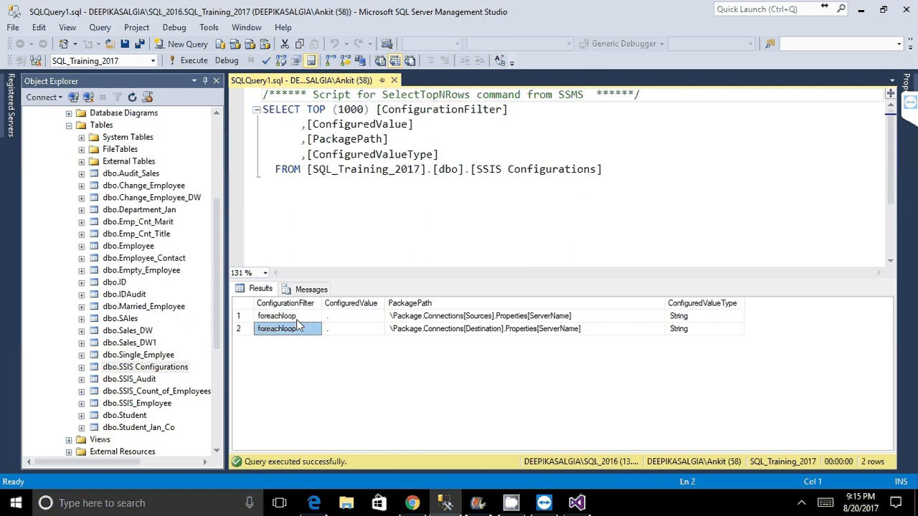
{"action": "left_click", "coordinate": [334, 318]}
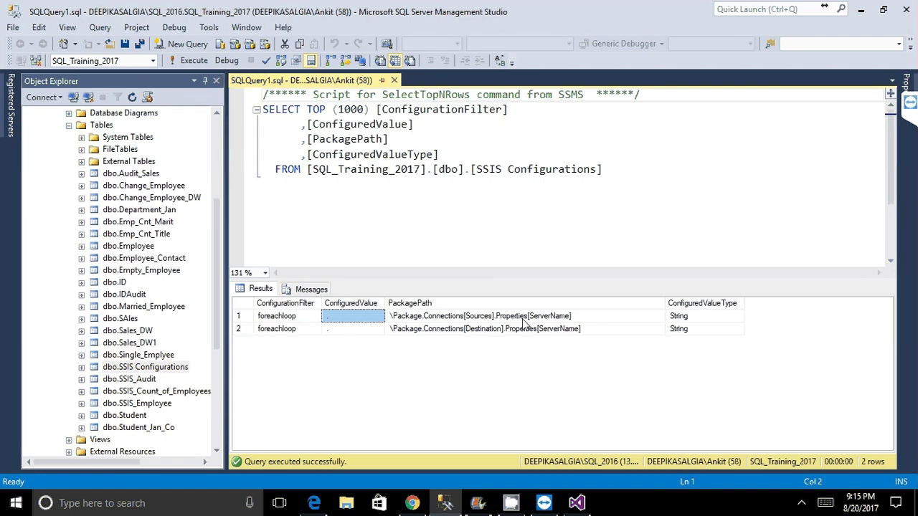
{"action": "left_click", "coordinate": [323, 319]}
{"action": "key", "text": "Right"}
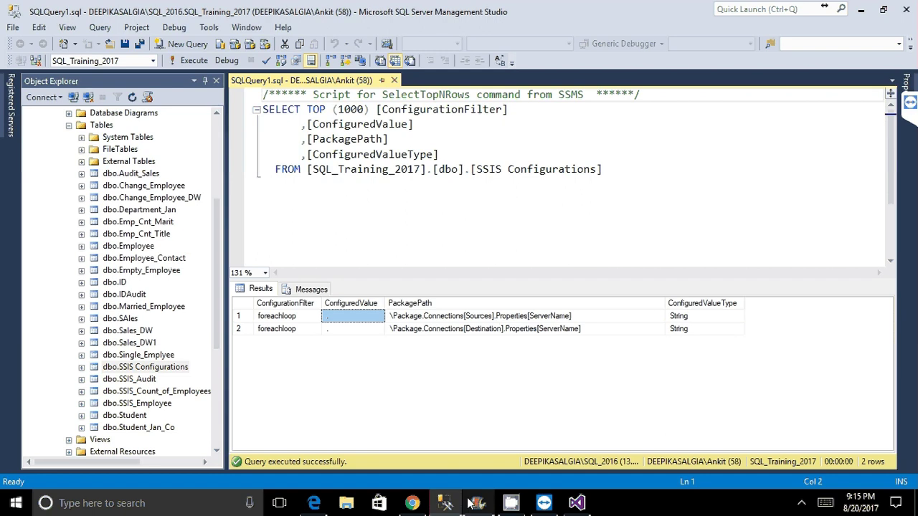
- Return to Visual Studio, confirm the Destination connection settings and select the Sources connection manager
{"action": "mouse_move", "coordinate": [576, 506]}
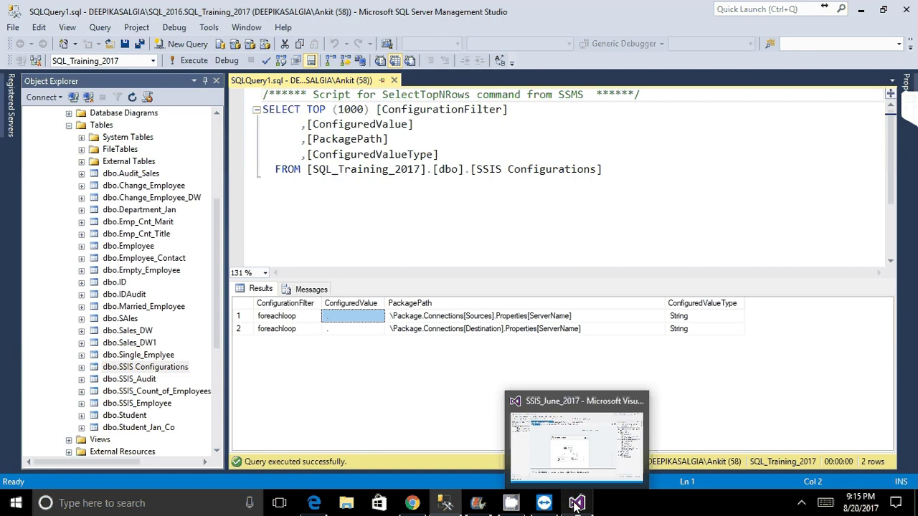
{"action": "left_click", "coordinate": [576, 506]}
{"action": "left_click", "coordinate": [507, 428]}
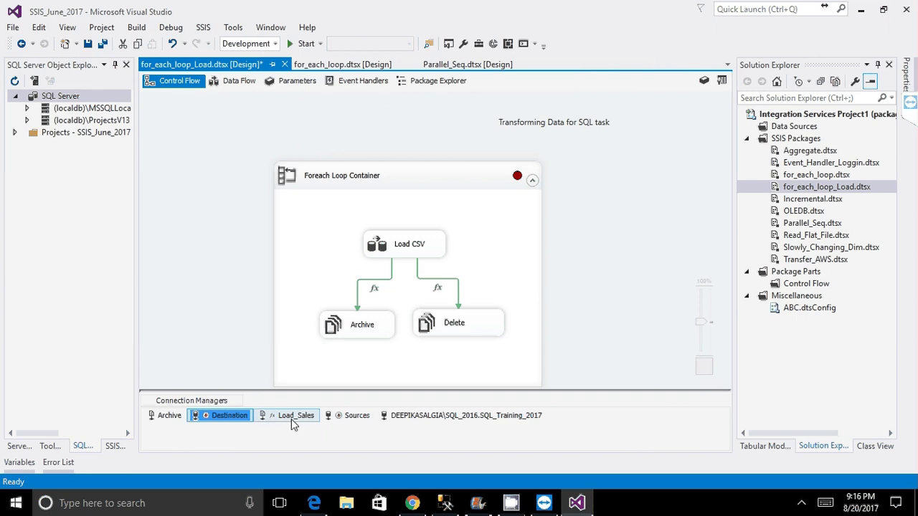
{"action": "left_click", "coordinate": [347, 417]}
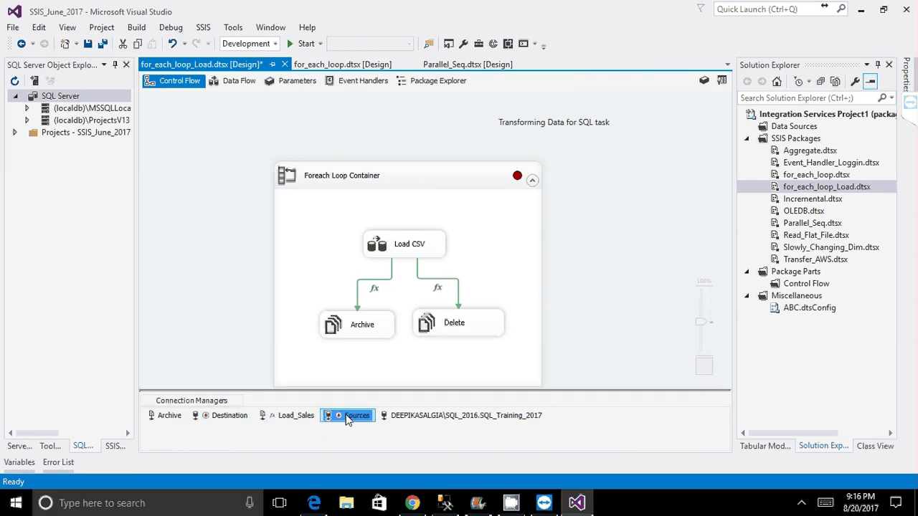
- Check the ConfiguredValue of the Destination row in SQL Server Management Studio and return to the connection managers in Visual Studio
{"action": "left_click", "coordinate": [444, 505]}
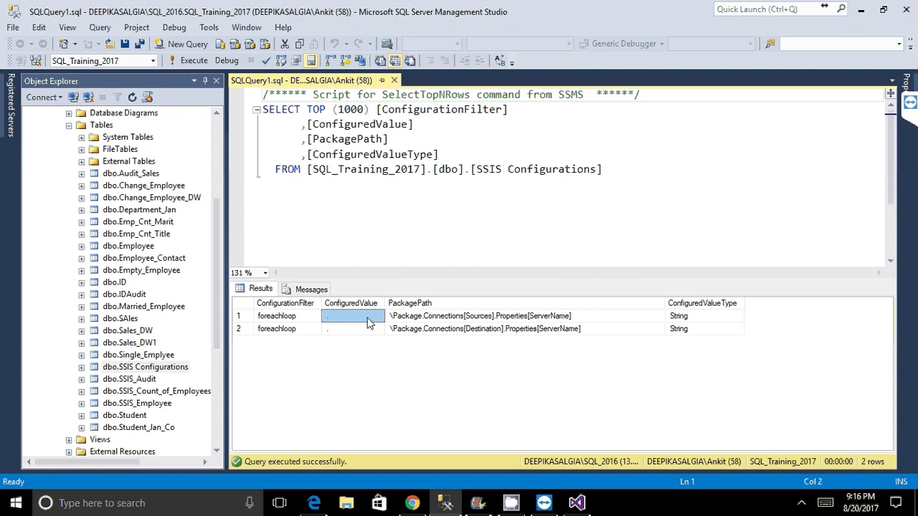
{"action": "left_click", "coordinate": [332, 330]}
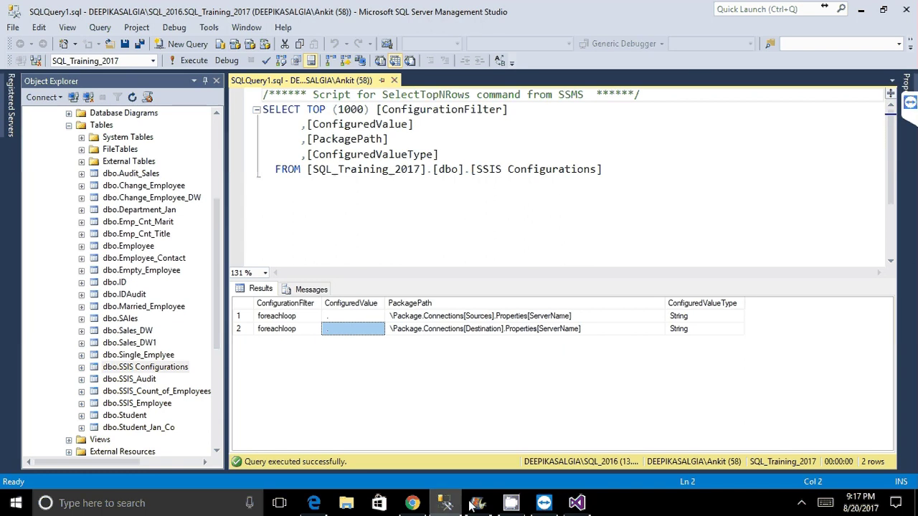
{"action": "left_click", "coordinate": [577, 504]}
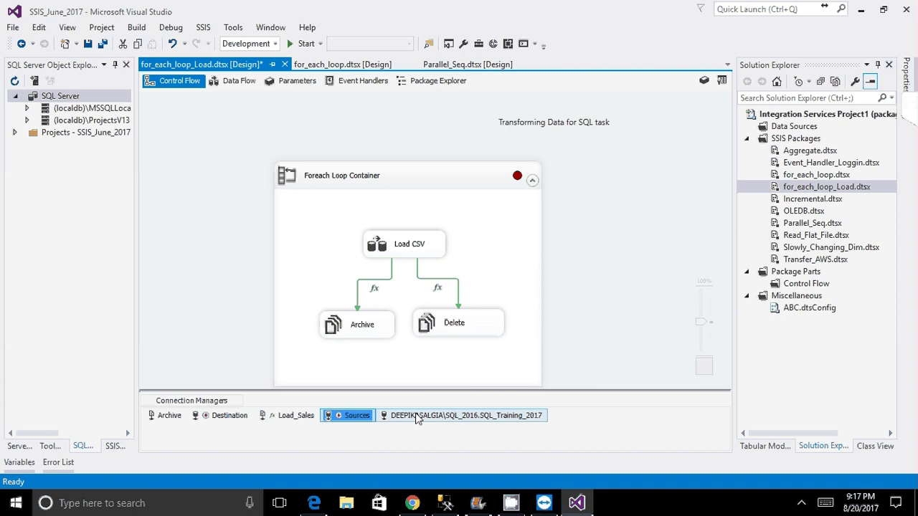
{"action": "left_click", "coordinate": [350, 418]}
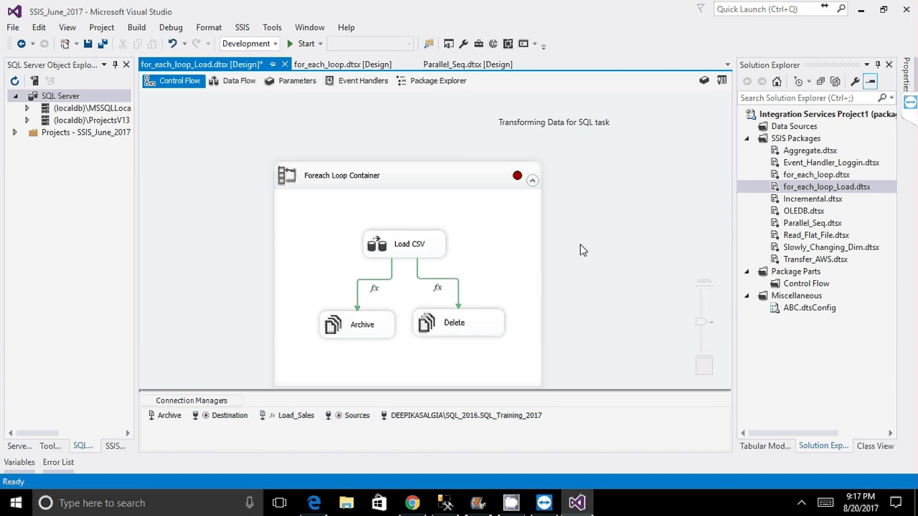
- Examine the Source_Destination entry's configuration string in the Package Configurations Organizer with its column widened, and close the organizer
{"action": "right_click", "coordinate": [615, 213]}
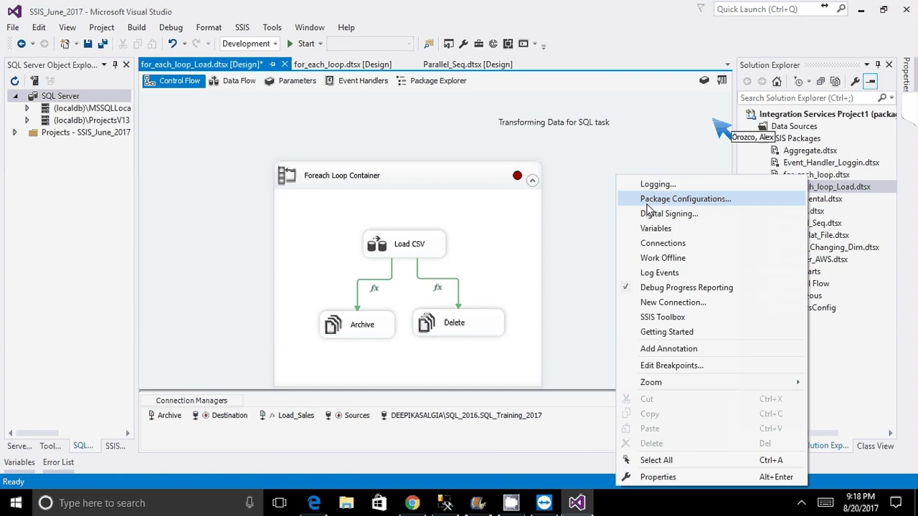
{"action": "left_click", "coordinate": [648, 201]}
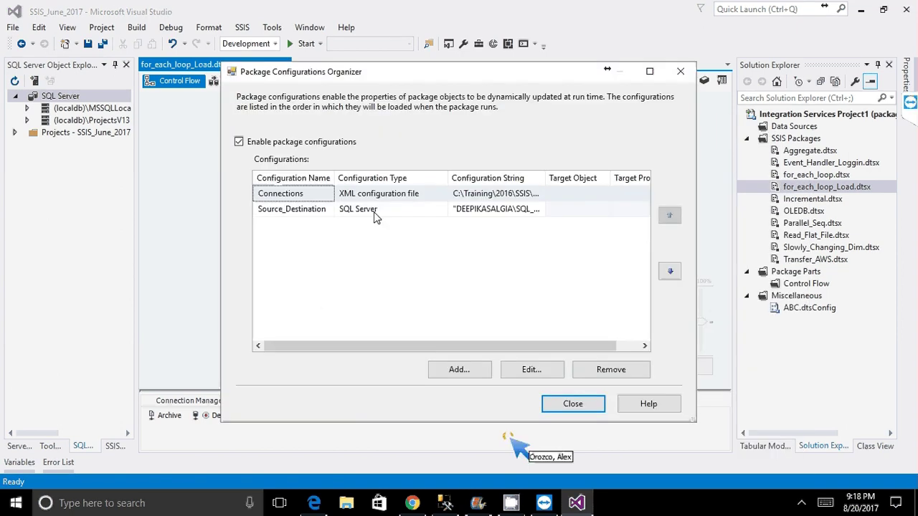
{"action": "left_click", "coordinate": [374, 210]}
{"action": "left_click_drag", "start_coordinate": [546, 178], "coordinate": [644, 177]}
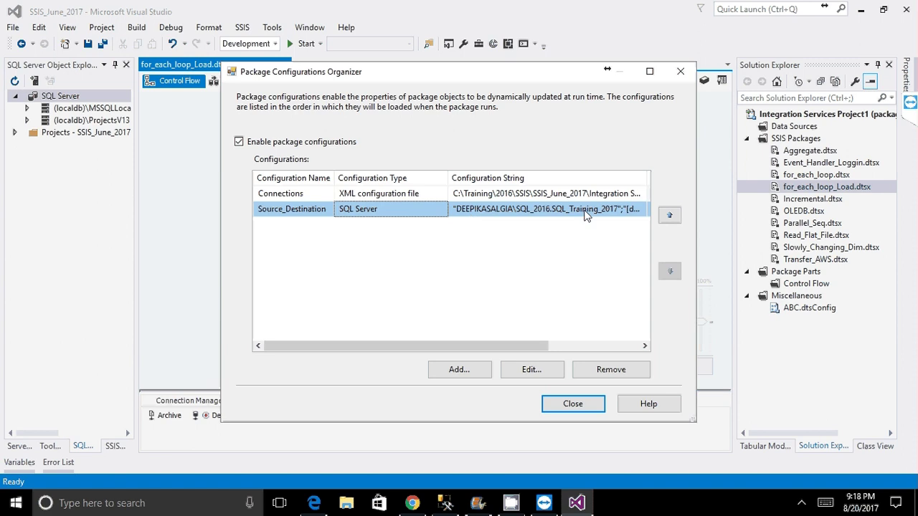
{"action": "left_click", "coordinate": [573, 404]}
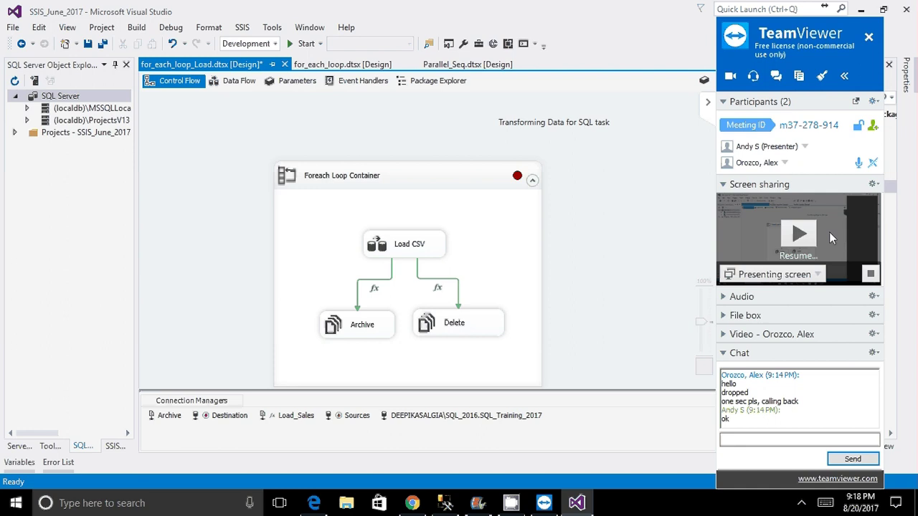
{"action": "left_click", "coordinate": [829, 231]}
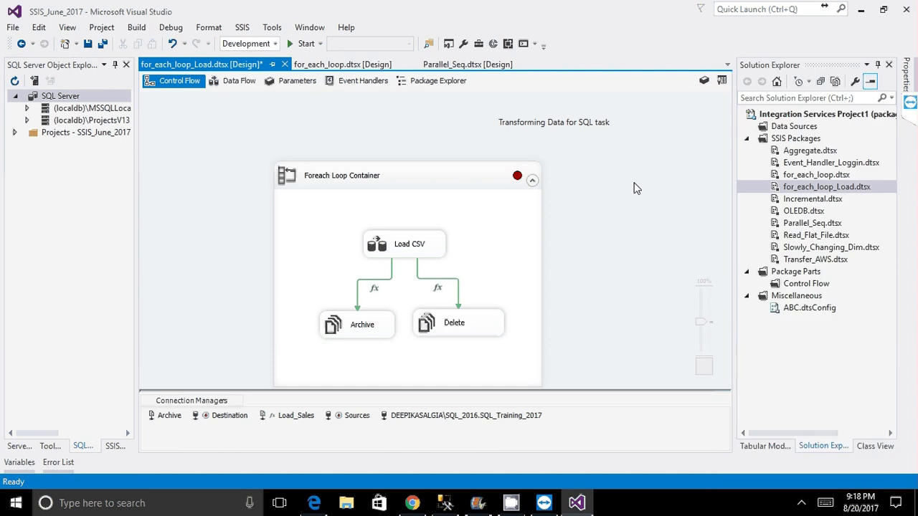
{"action": "left_click", "coordinate": [801, 503]}
{"action": "right_click", "coordinate": [788, 475]}
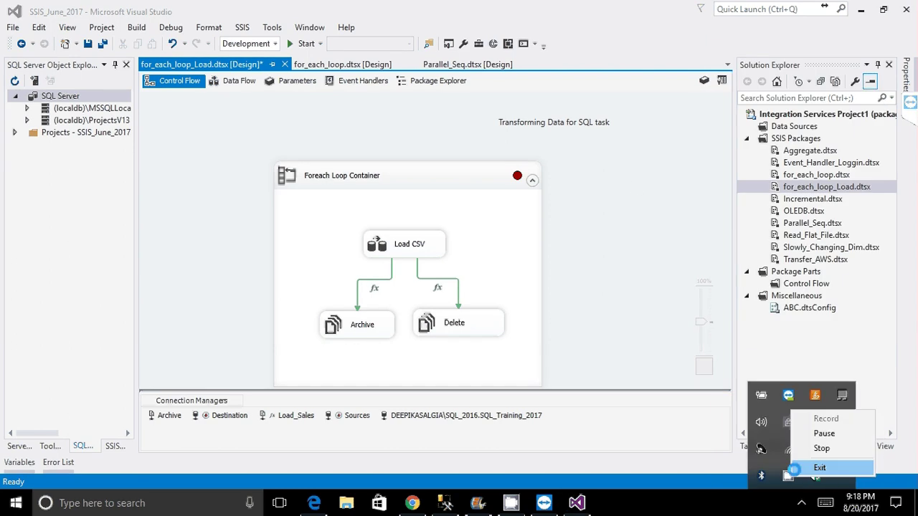
{"action": "left_click", "coordinate": [796, 468]}
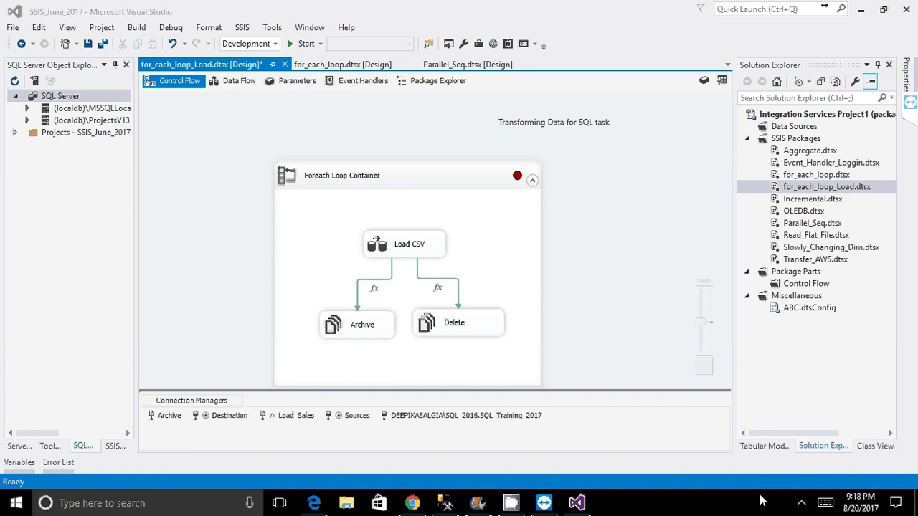
- Select the SQL_Training_2017 connection manager, reopen the Package Configurations Organizer and widen the Configuration String column to read the Source_Destination entry
{"action": "left_click", "coordinate": [480, 416]}
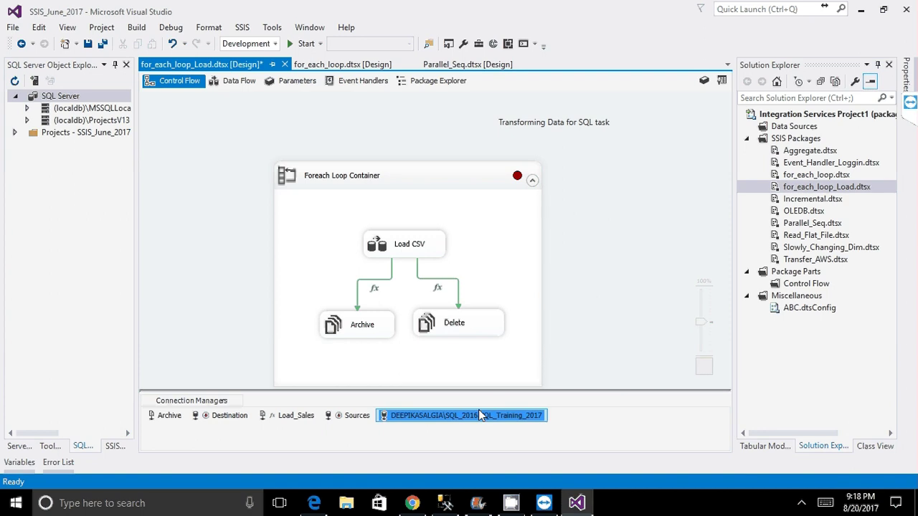
{"action": "right_click", "coordinate": [479, 410]}
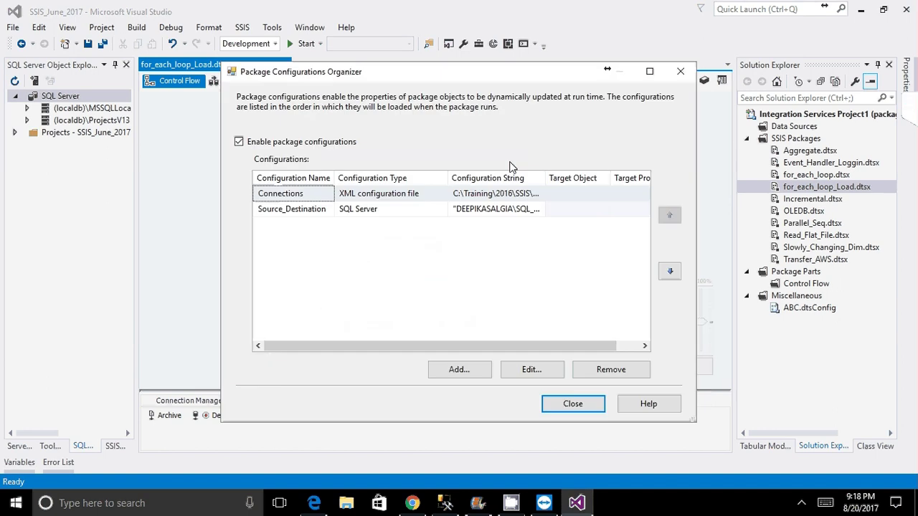
{"action": "left_click", "coordinate": [366, 212]}
{"action": "left_click_drag", "start_coordinate": [545, 178], "coordinate": [673, 178]}
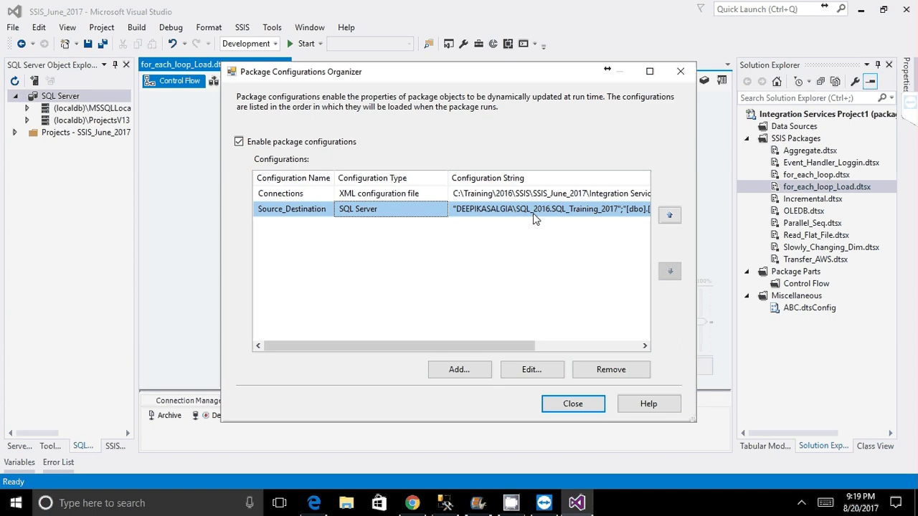
- Remove the Connections XML configuration file entry from the package configurations
{"action": "key", "text": "Up"}
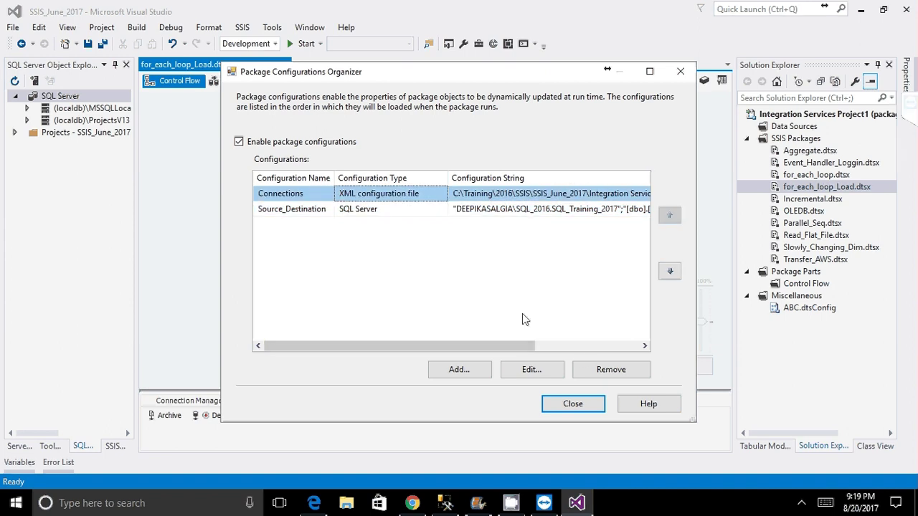
{"action": "left_click", "coordinate": [606, 372]}
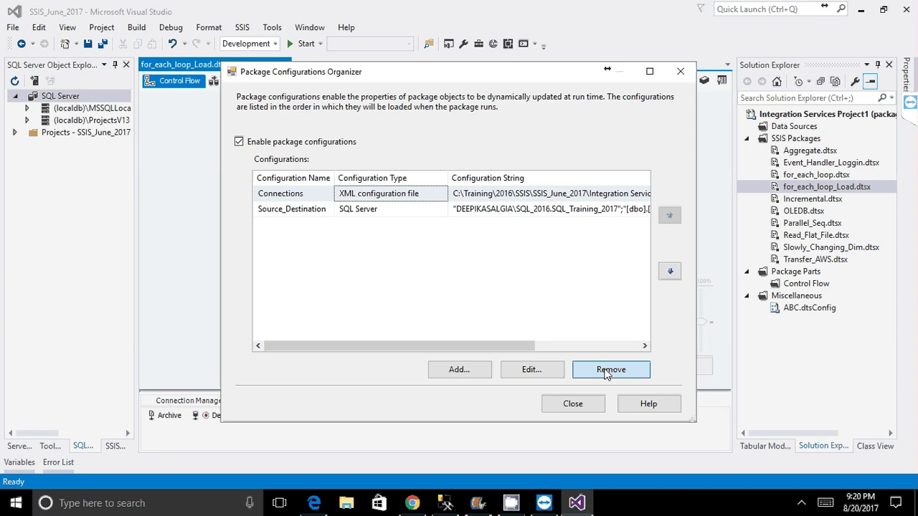
{"action": "left_click", "coordinate": [607, 371]}
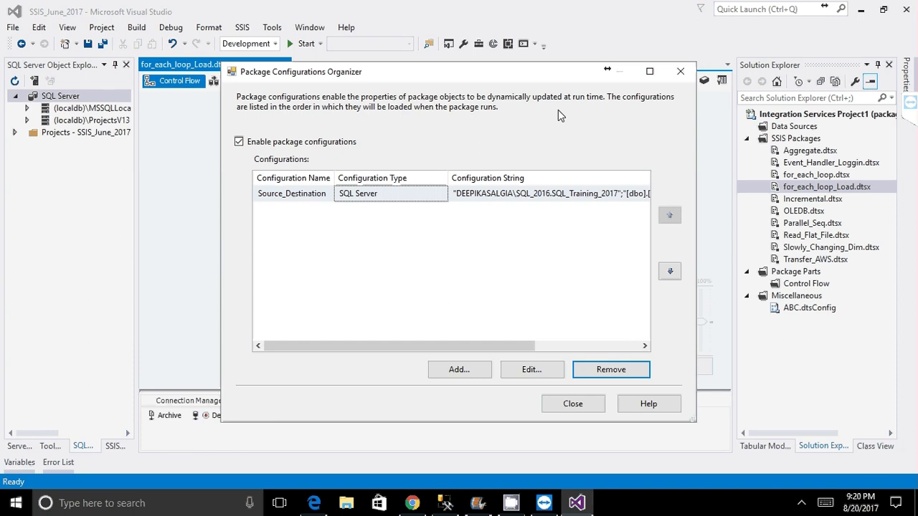
- Find the system environment variables settings through Windows search and open the Environment Variables list
{"action": "left_click", "coordinate": [202, 503]}
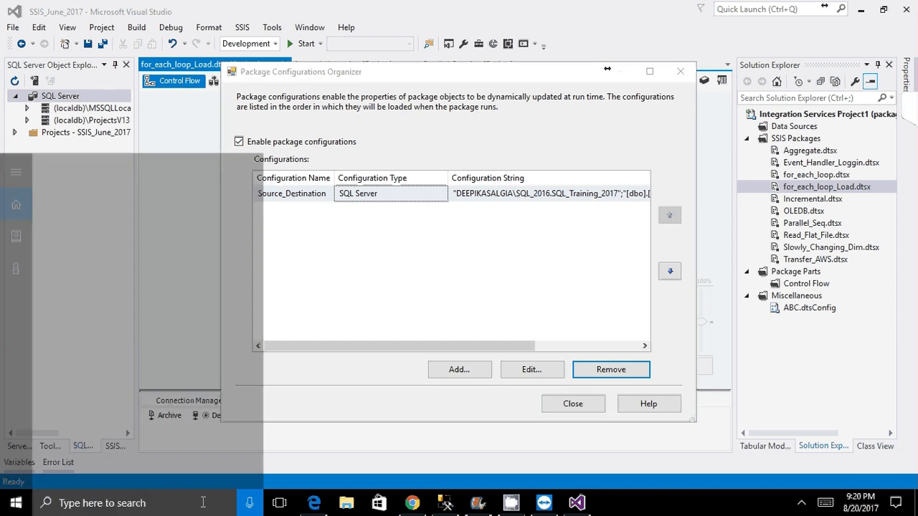
{"action": "type", "text": "en"}
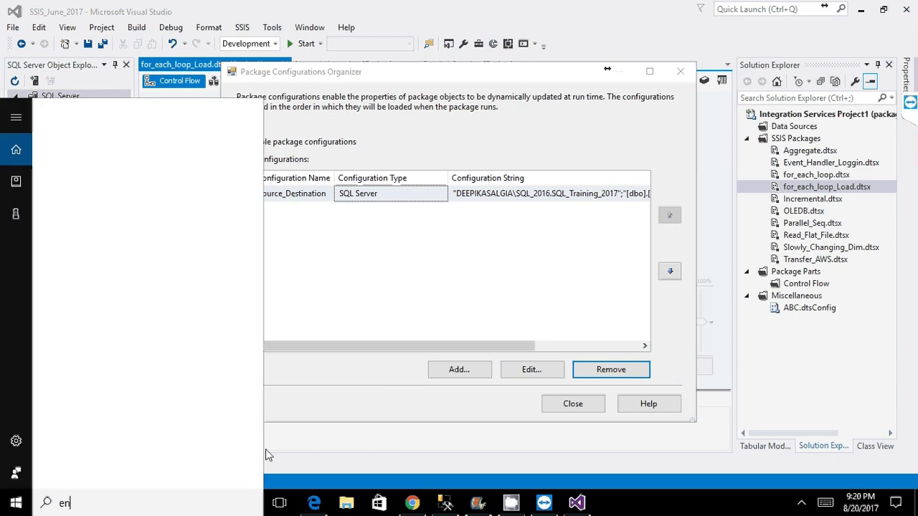
{"action": "type", "text": "vir"}
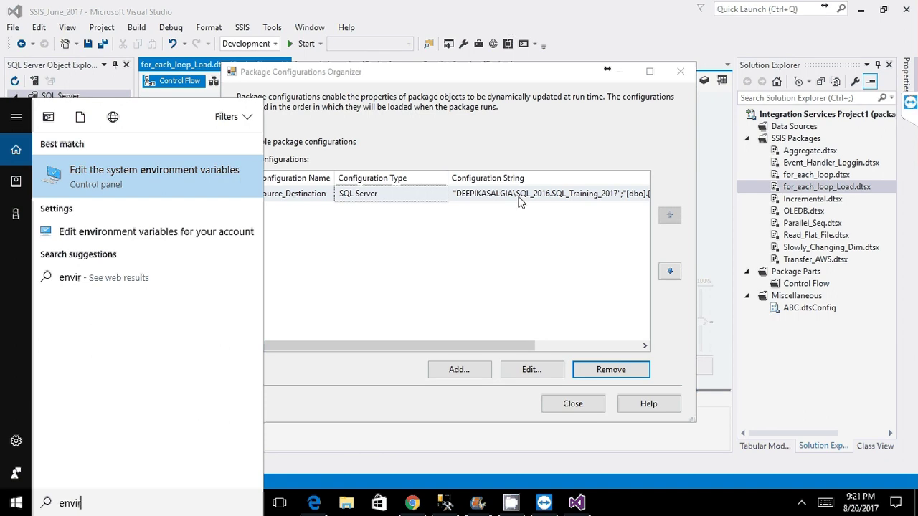
{"action": "left_click", "coordinate": [182, 180]}
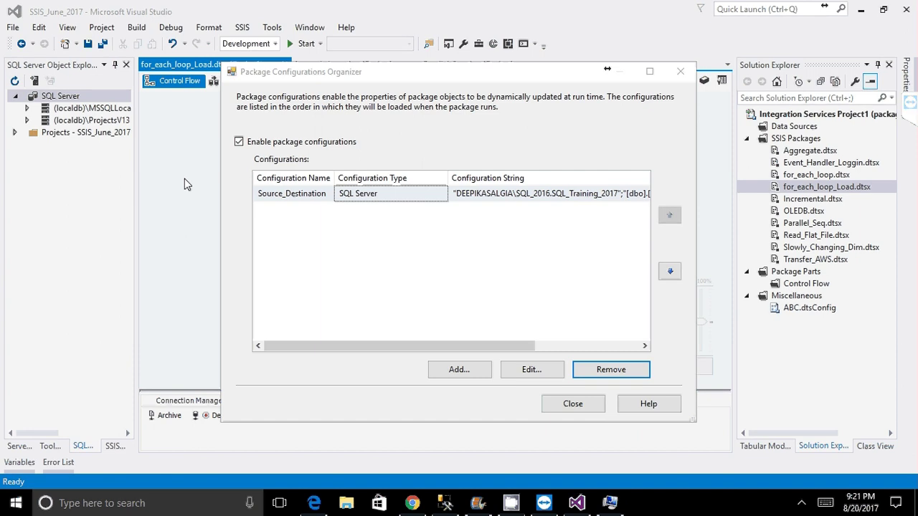
{"action": "left_click", "coordinate": [610, 504]}
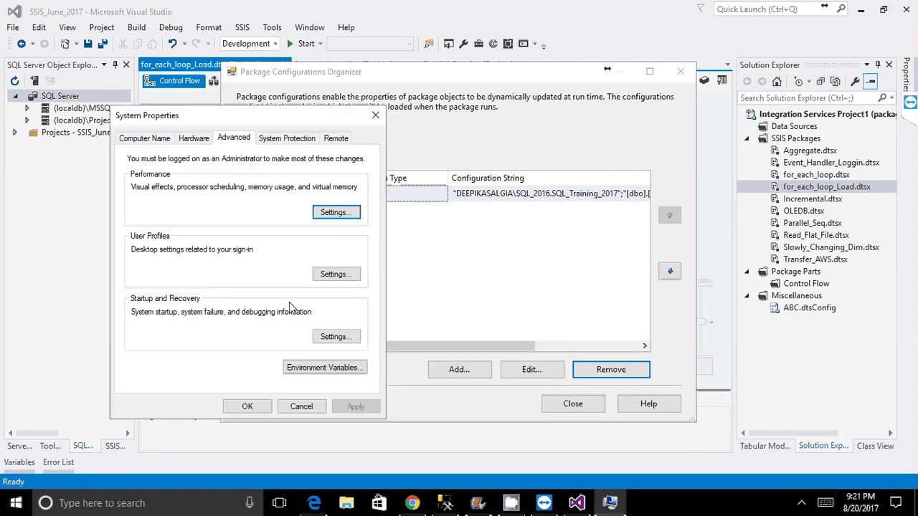
{"action": "left_click", "coordinate": [332, 369]}
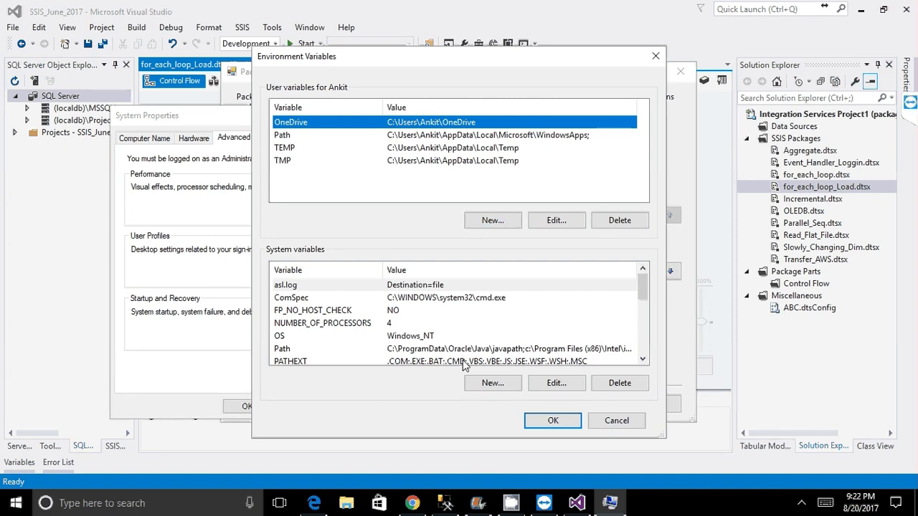
- Start a new system variable named SSIS_Config_Servername
{"action": "left_click_drag", "start_coordinate": [642, 290], "coordinate": [617, 287]}
{"action": "left_click", "coordinate": [492, 383]}
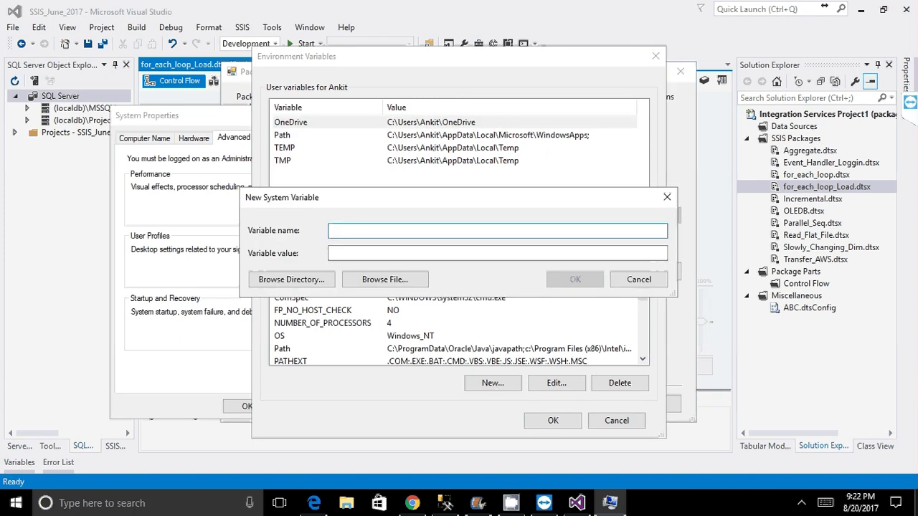
{"action": "type", "text": "SSIS_Con"}
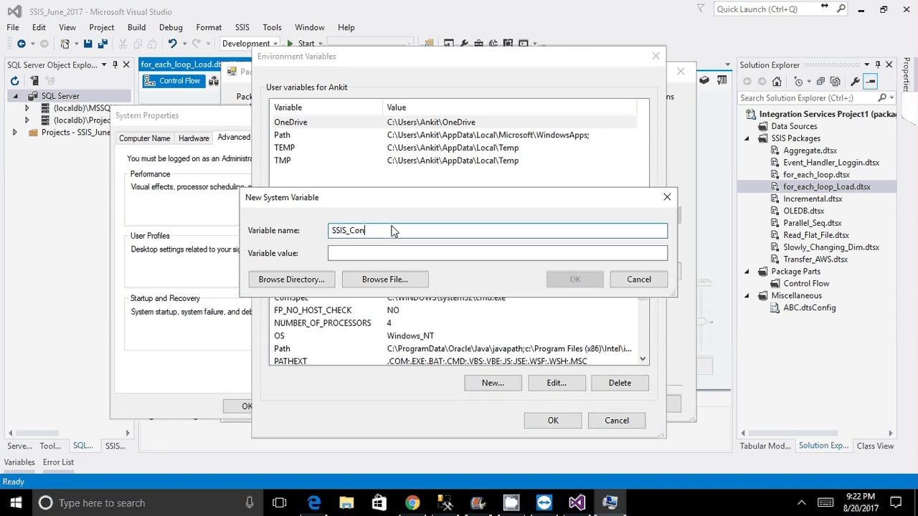
{"action": "type", "text": "fig_Servername"}
{"action": "left_click_drag", "start_coordinate": [374, 234], "coordinate": [331, 235]}
{"action": "key", "text": "ctrl+c"}
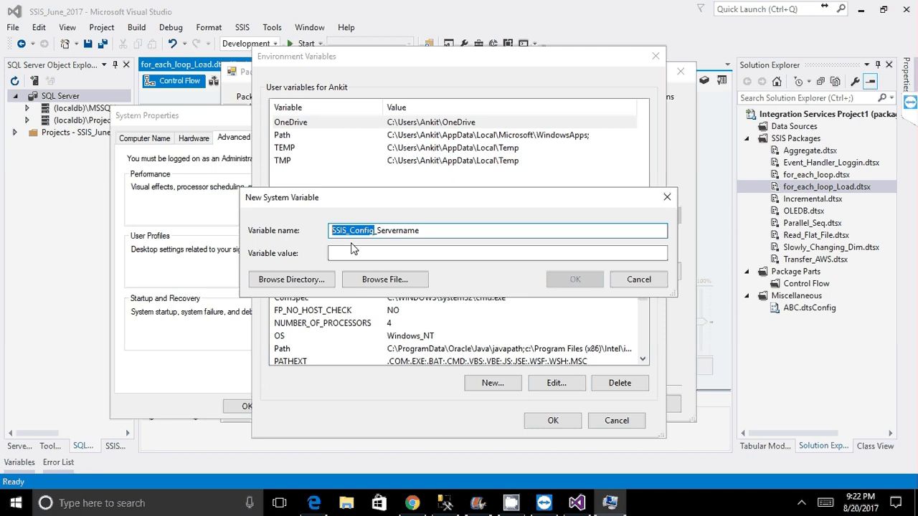
{"action": "left_click", "coordinate": [409, 255]}
{"action": "key", "text": "ctrl+v"}
{"action": "type", "text": "_at"}
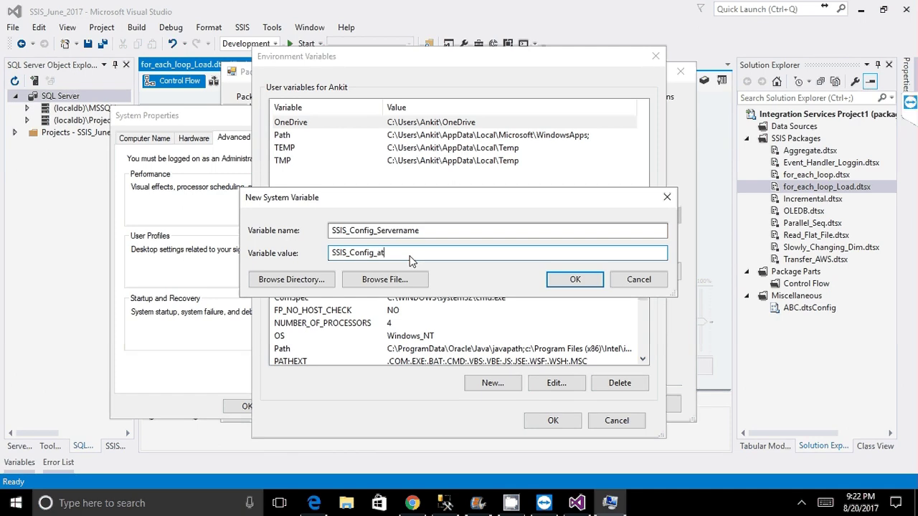
{"action": "key", "text": "BackSpace"}
{"action": "key", "text": "BackSpace"}
{"action": "type", "text": "DAt"}
{"action": "key", "text": "BackSpace"}
{"action": "key", "text": "BackSpace"}
{"action": "type", "text": "ataBase"}
{"action": "left_click_drag", "start_coordinate": [419, 257], "coordinate": [429, 237]}
{"action": "key", "text": "BackSpace"}
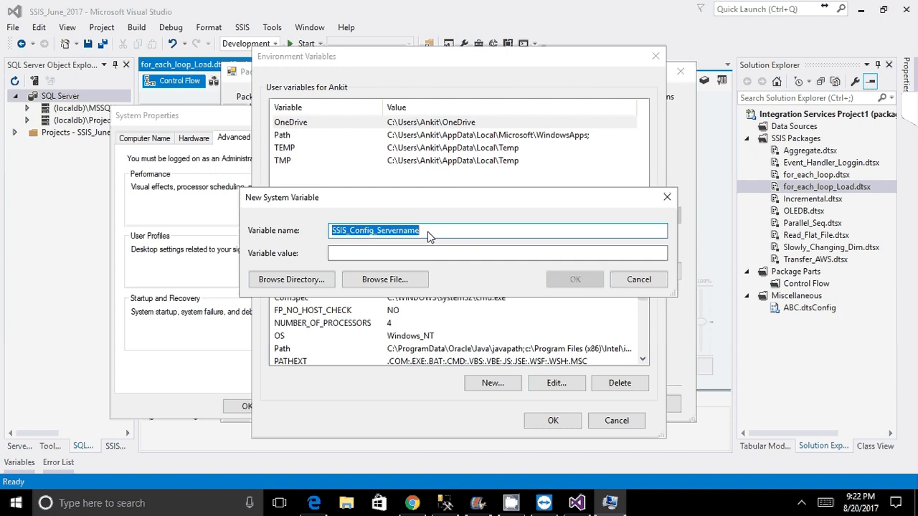
- Switch to SQL Server Management Studio and copy the SQL_2016 instance's full server name from a new Database Engine connection dialog
{"action": "left_click", "coordinate": [419, 260]}
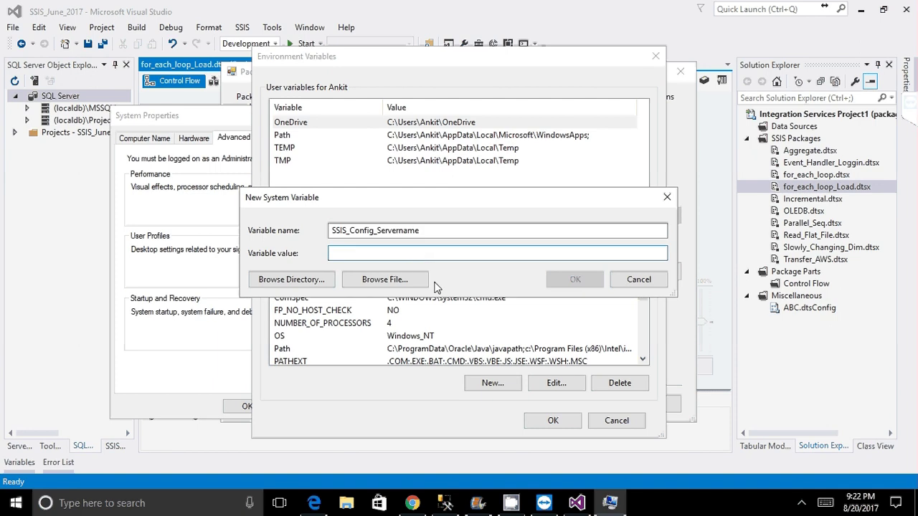
{"action": "left_click", "coordinate": [442, 501]}
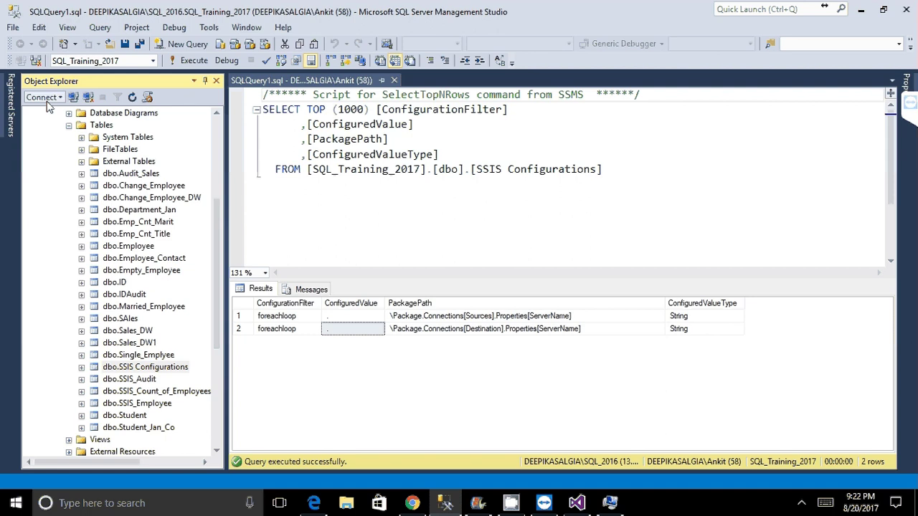
{"action": "left_click", "coordinate": [43, 97]}
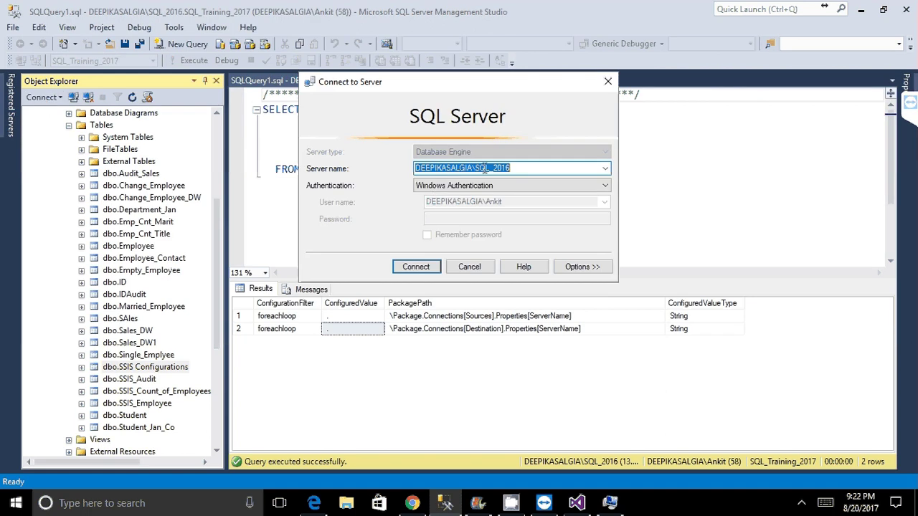
{"action": "left_click", "coordinate": [446, 167]}
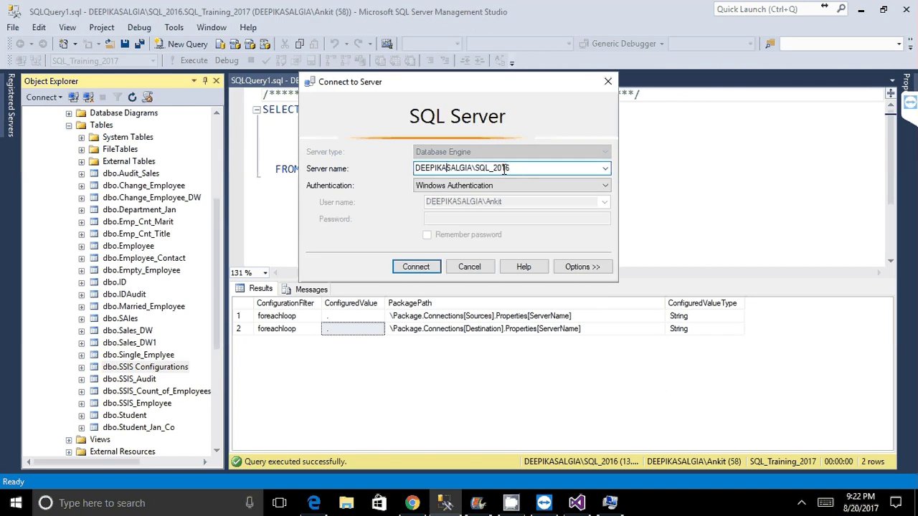
{"action": "double_click", "coordinate": [504, 168]}
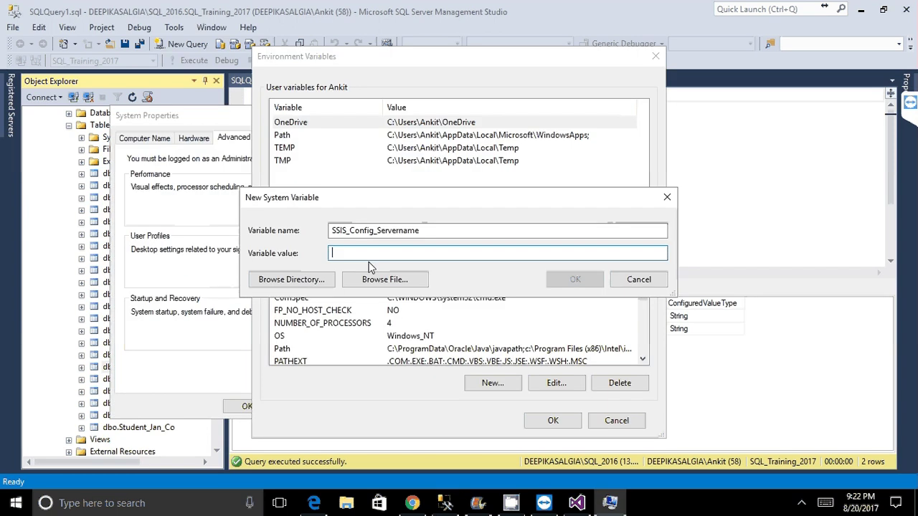
- Enter the copied SQL_2016 server name as the variable's value, copy the variable name for reuse and save the variable
{"action": "type", "text": "DEEPIKASALGIA\\SQL_2016"}
{"action": "double_click", "coordinate": [349, 231]}
{"action": "key", "text": "ctrl+c"}
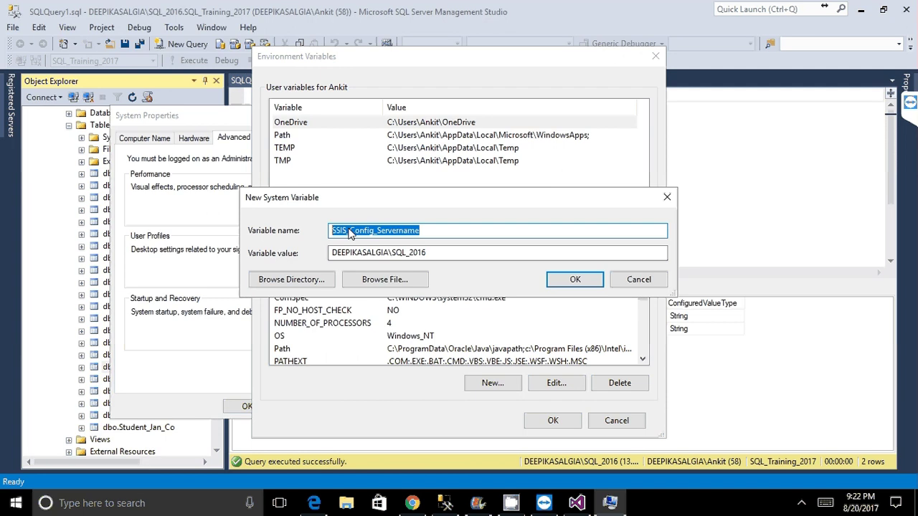
{"action": "left_click", "coordinate": [560, 281]}
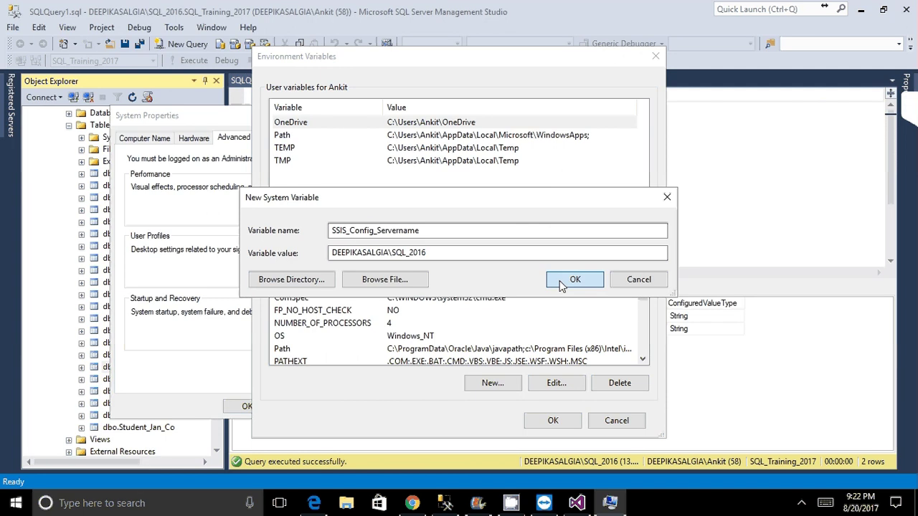
- Start another system variable named SSIS_Config_Database, reusing the copied variable name with its ending replaced
{"action": "left_click_drag", "start_coordinate": [642, 284], "coordinate": [629, 348]}
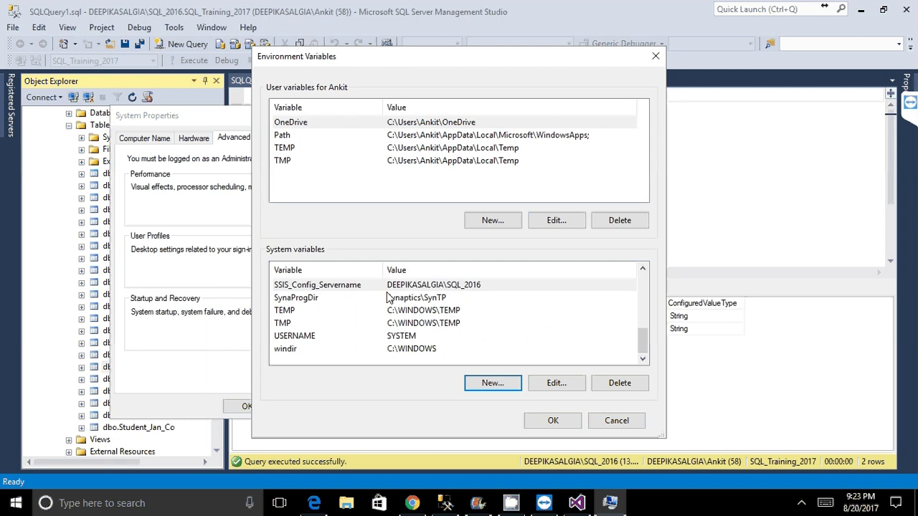
{"action": "left_click", "coordinate": [492, 383]}
{"action": "key", "text": "ctrl+v"}
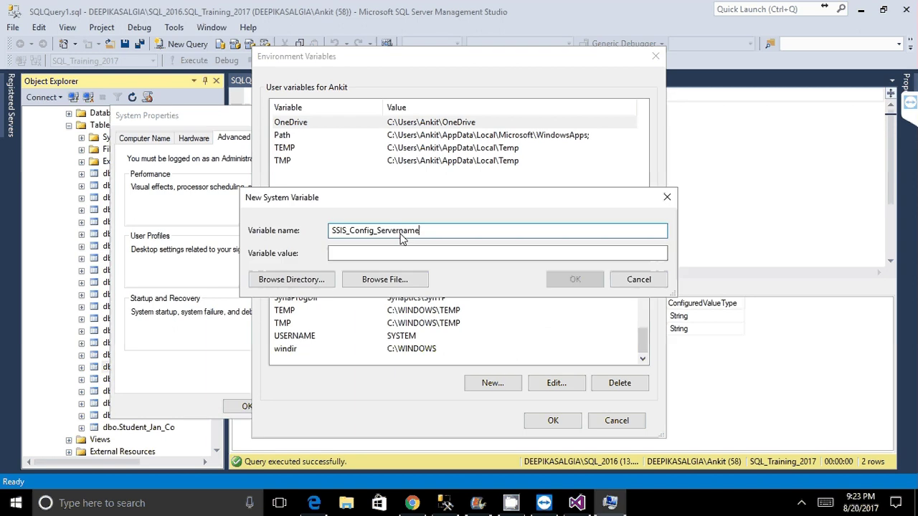
{"action": "double_click", "coordinate": [400, 235]}
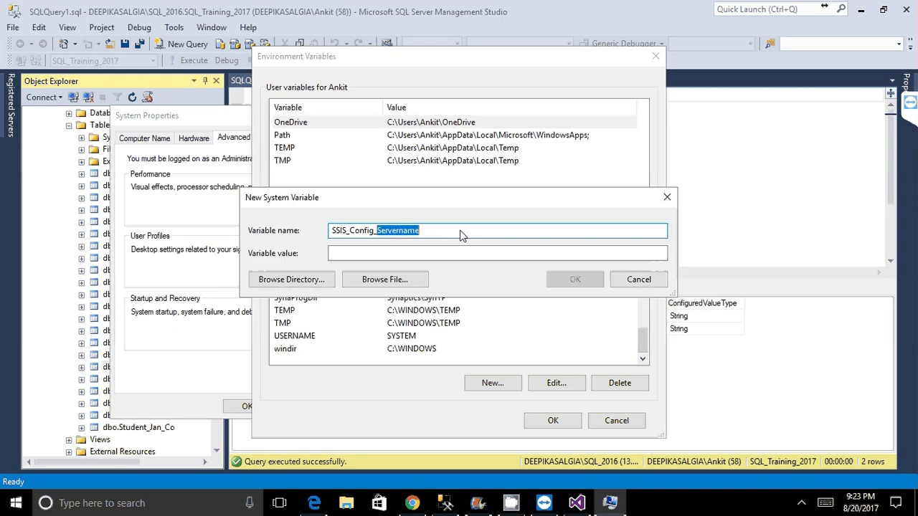
{"action": "type", "text": "Database"}
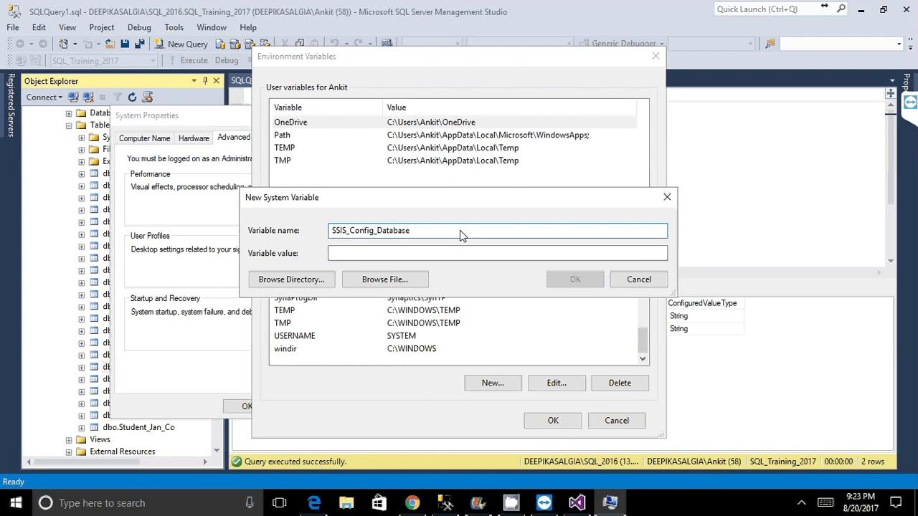
{"action": "key", "text": "Tab"}
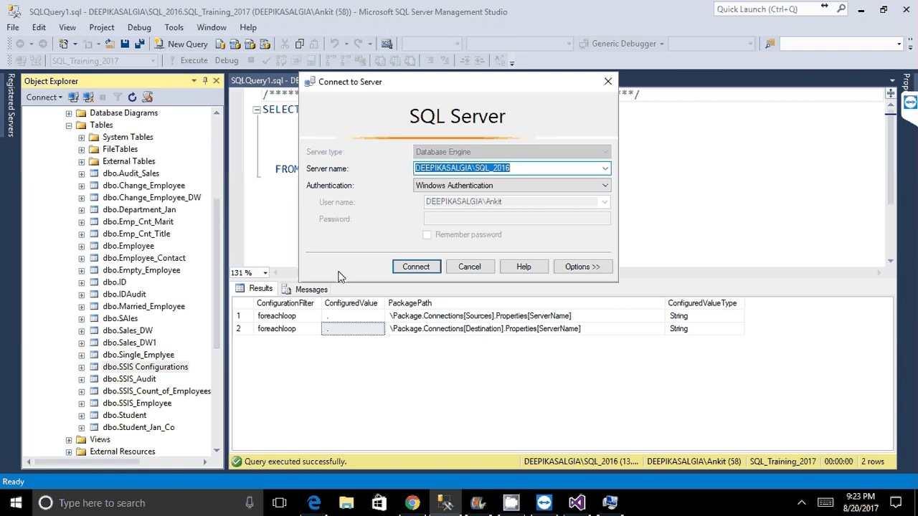
- Dismiss the server connection dialog and copy the SQL_Training_2017 database name from the database tree
{"action": "key", "text": "Escape"}
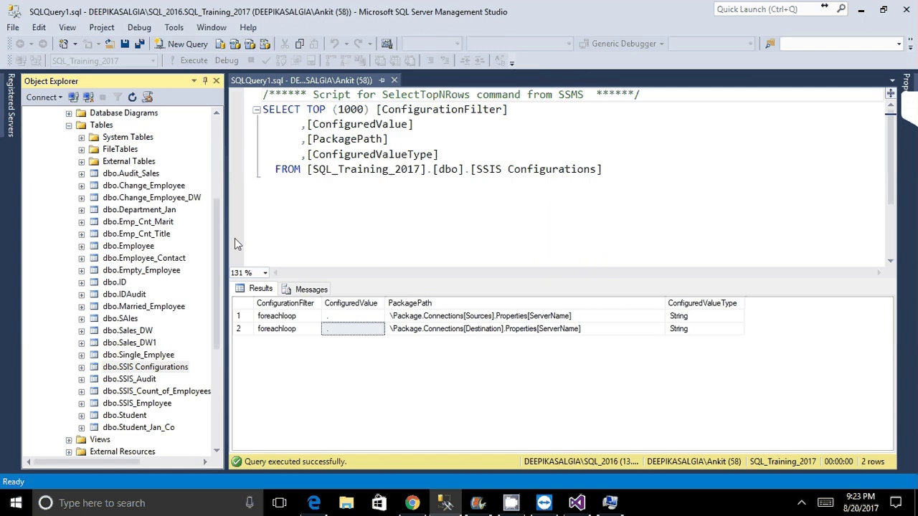
{"action": "left_click_drag", "start_coordinate": [221, 213], "coordinate": [220, 185]}
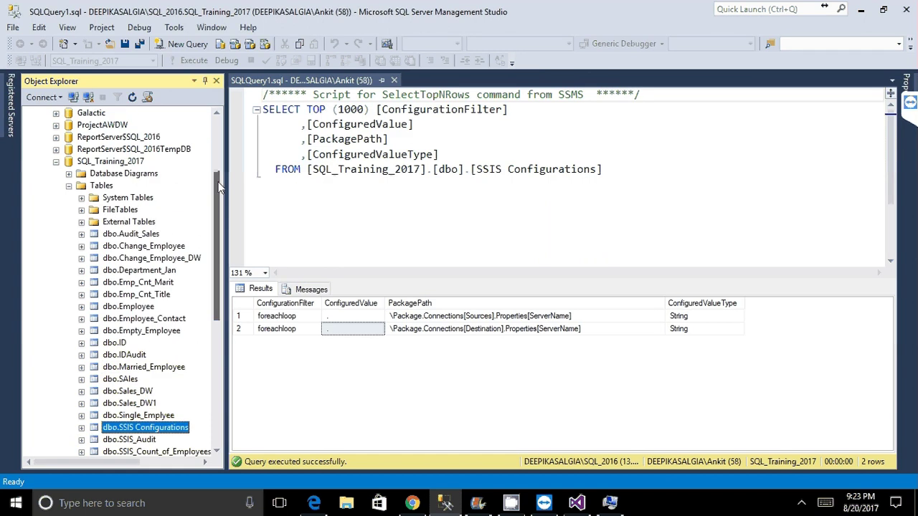
{"action": "scroll", "coordinate": [217, 303], "scroll_direction": "down", "scroll_amount": 2}
{"action": "scroll", "coordinate": [217, 303], "scroll_direction": "up", "scroll_amount": 3}
{"action": "left_click", "coordinate": [119, 213]}
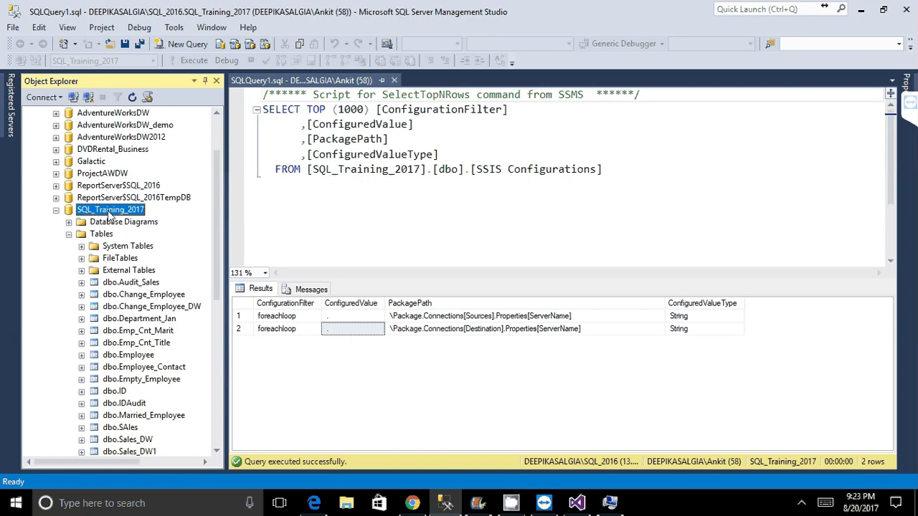
{"action": "left_click", "coordinate": [364, 243]}
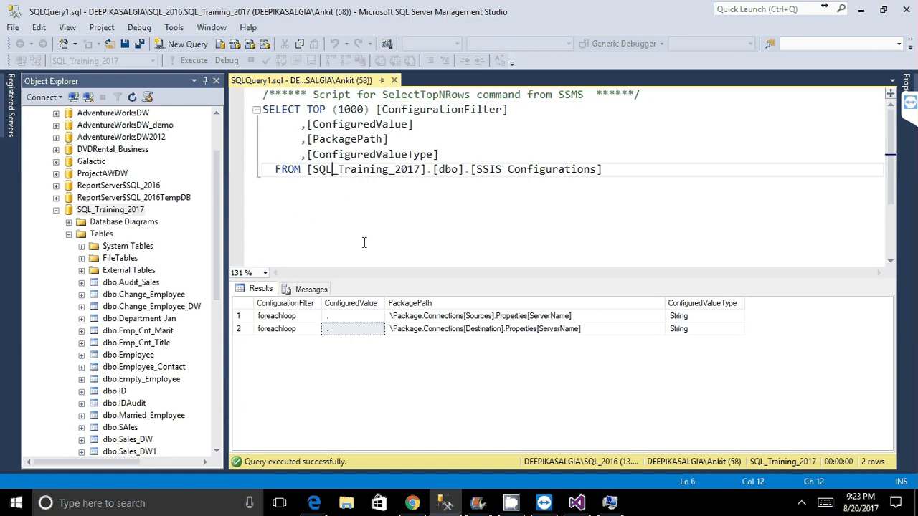
- Return to the new system variable, set its value to SQL_Training_2017 and save the environment variables and system properties
{"action": "left_click", "coordinate": [609, 504]}
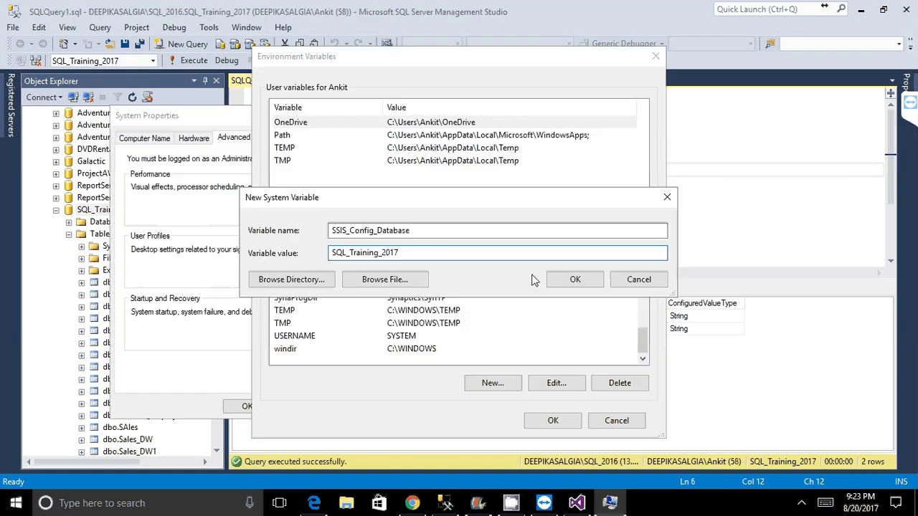
{"action": "left_click", "coordinate": [574, 279]}
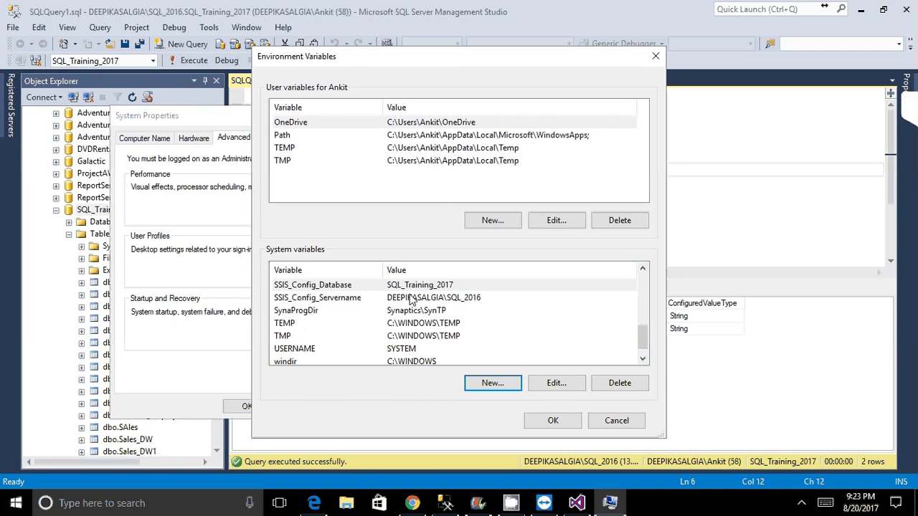
{"action": "left_click", "coordinate": [536, 420]}
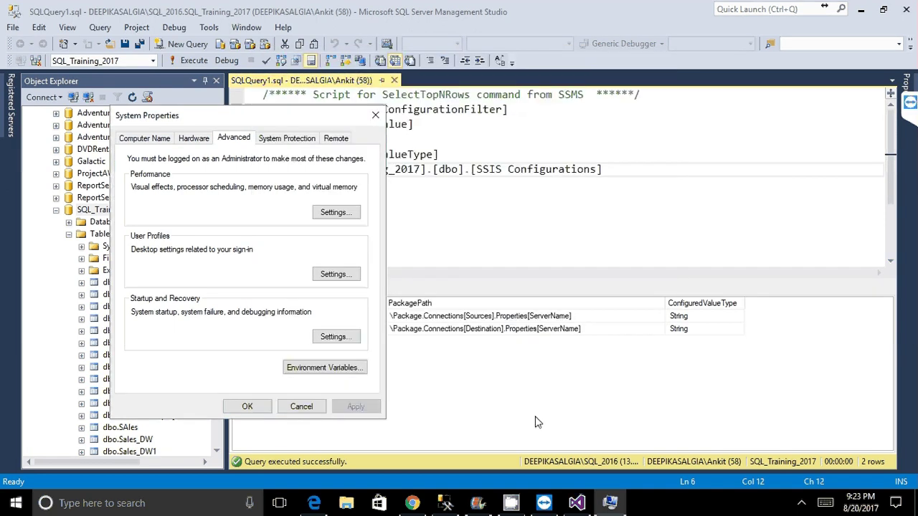
{"action": "left_click", "coordinate": [238, 406]}
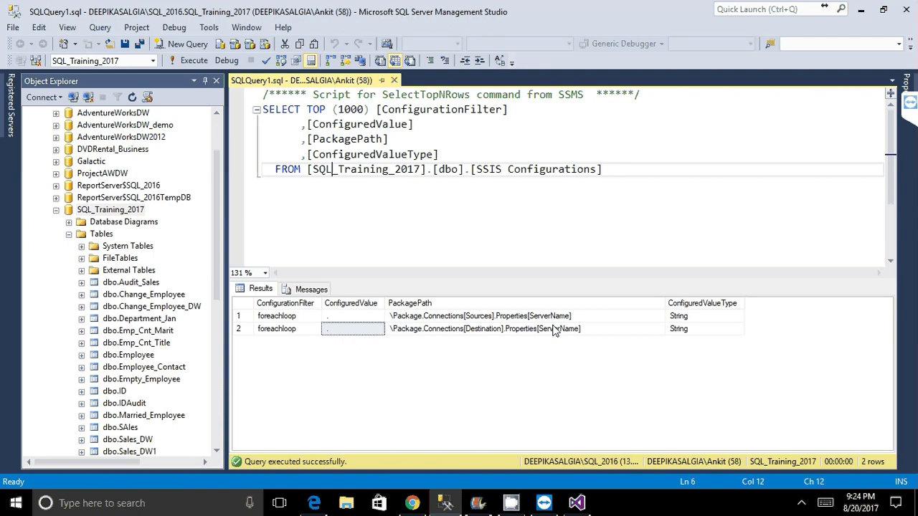
{"action": "left_click", "coordinate": [43, 97]}
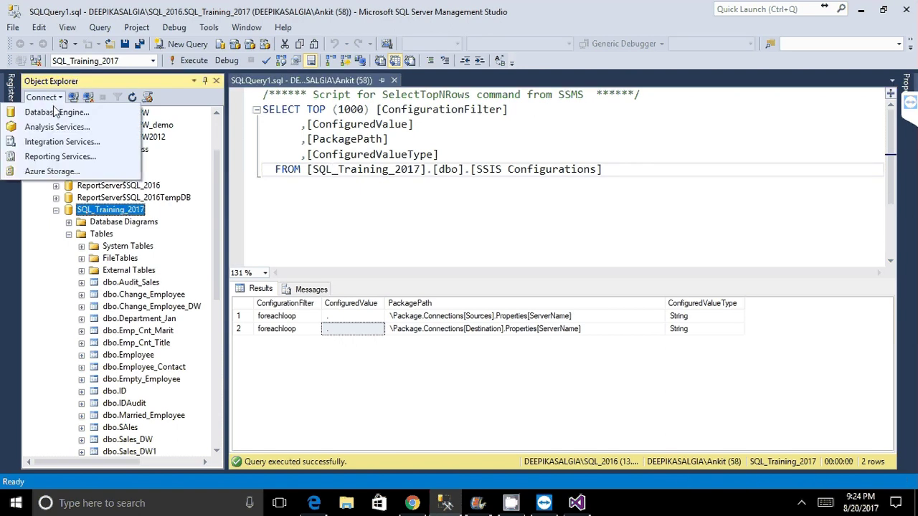
{"action": "left_click", "coordinate": [56, 112]}
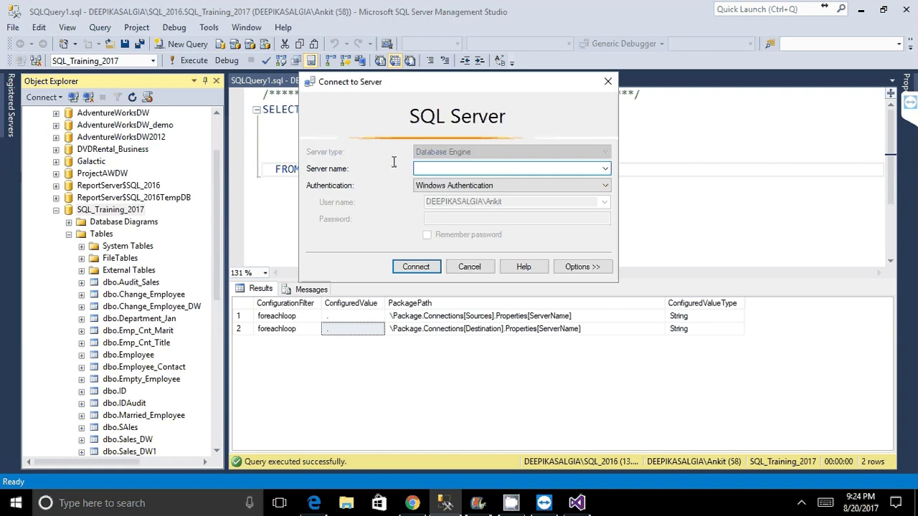
{"action": "left_click", "coordinate": [479, 274]}
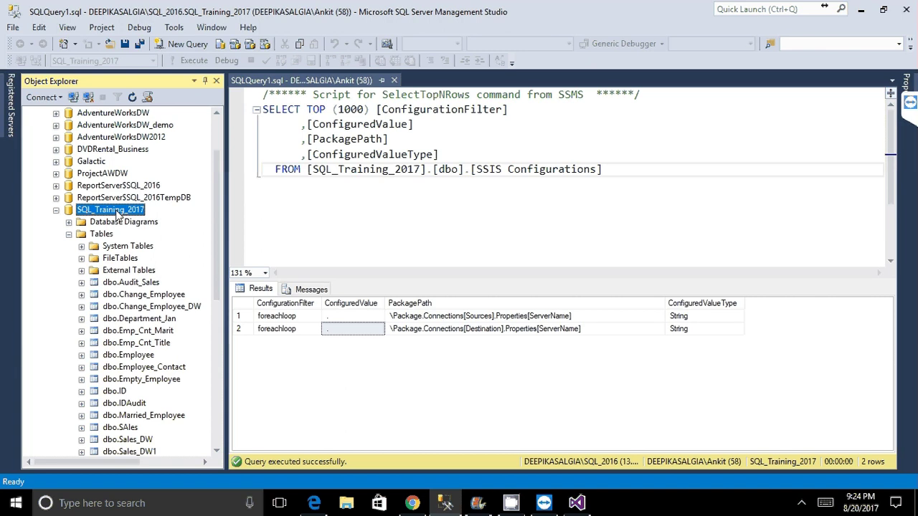
{"action": "left_click", "coordinate": [116, 213]}
{"action": "left_click", "coordinate": [257, 218]}
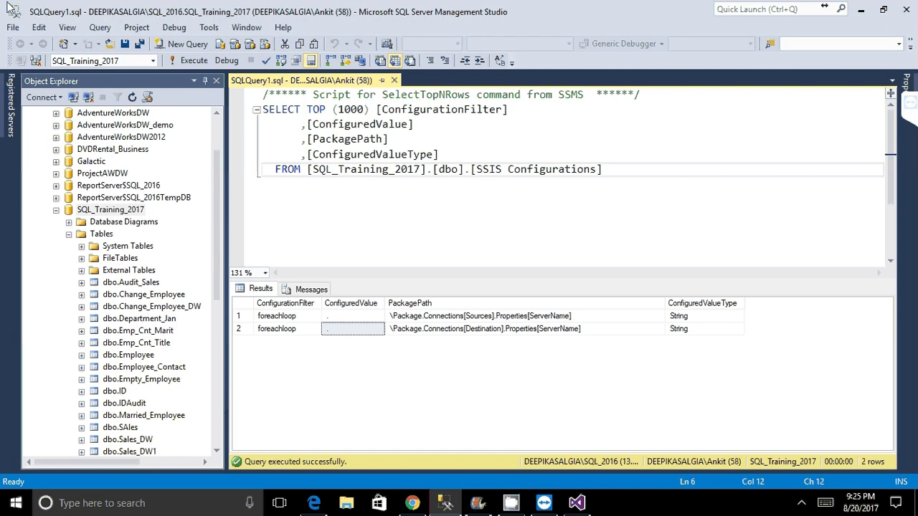
- Switch to Visual Studio and start adding a package configuration of type Environment variable
{"action": "left_click", "coordinate": [576, 504]}
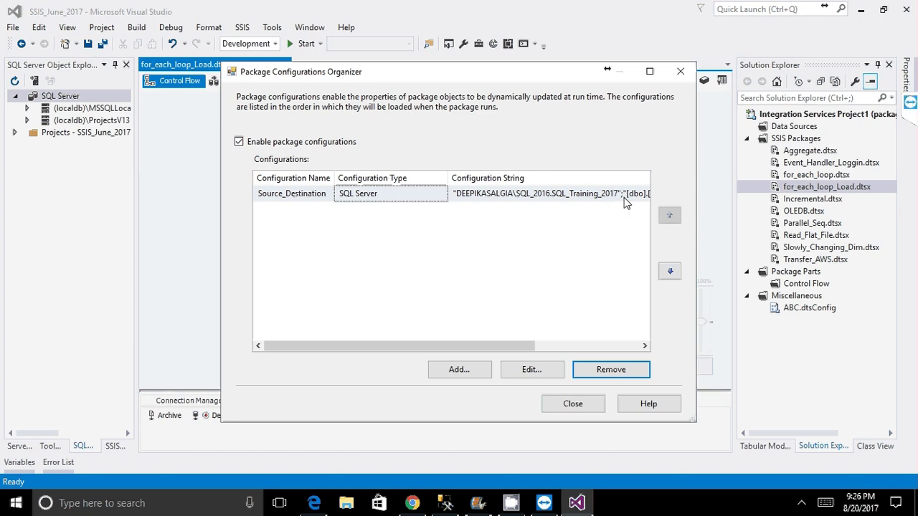
{"action": "left_click", "coordinate": [456, 372]}
{"action": "left_click", "coordinate": [523, 376]}
{"action": "left_click", "coordinate": [487, 197]}
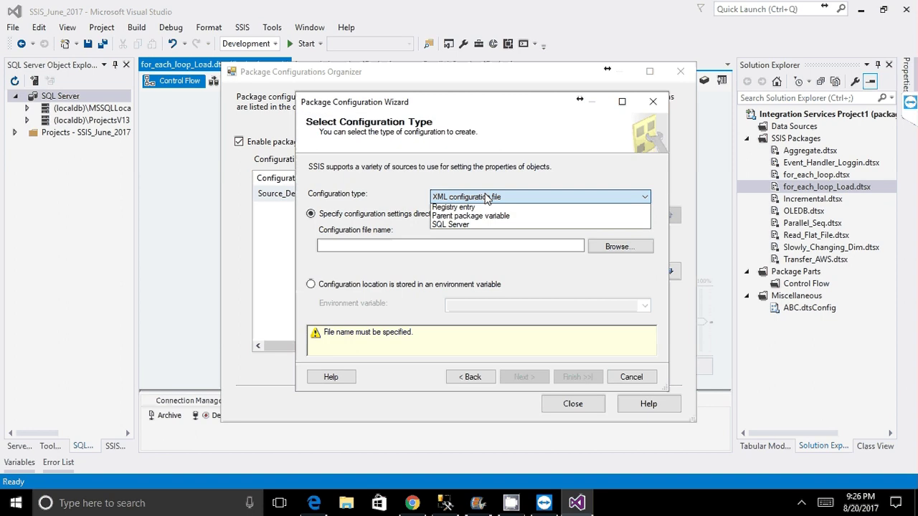
{"action": "left_click", "coordinate": [474, 216]}
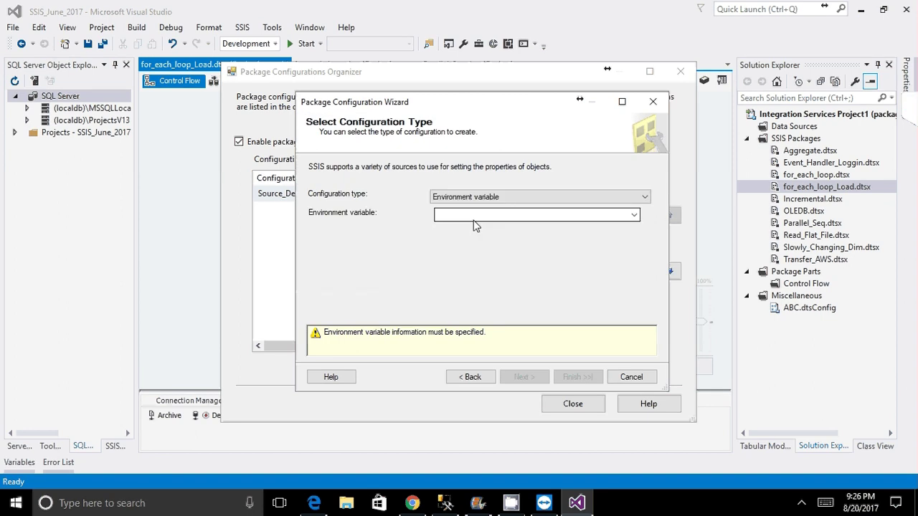
- Look through the available environment variables for the new configuration and try selecting SSIS_Config
{"action": "left_click", "coordinate": [634, 217]}
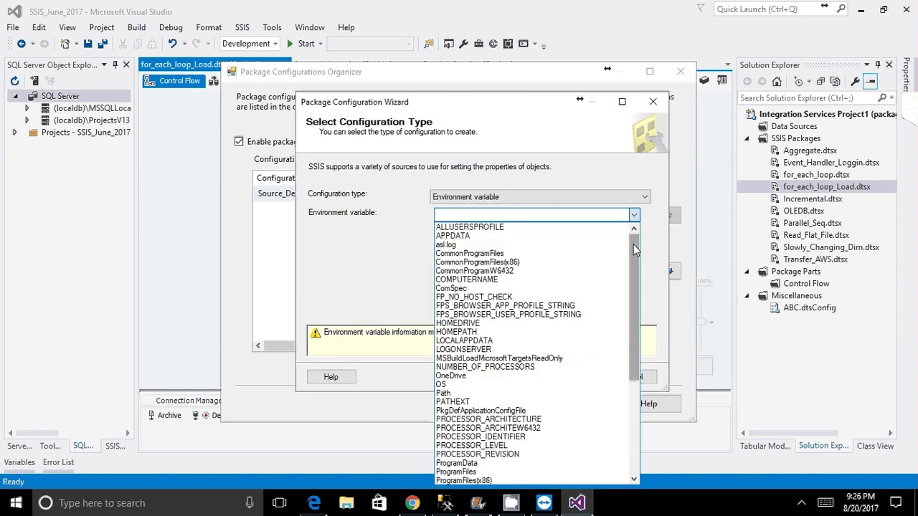
{"action": "left_click_drag", "start_coordinate": [634, 247], "coordinate": [578, 392]}
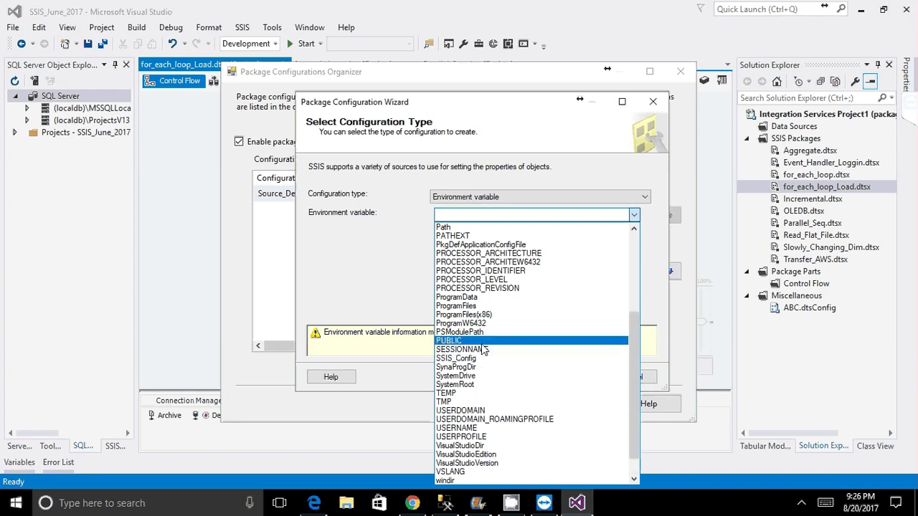
{"action": "scroll", "coordinate": [482, 349], "scroll_direction": "up", "scroll_amount": 6}
{"action": "scroll", "coordinate": [482, 349], "scroll_direction": "down", "scroll_amount": 4}
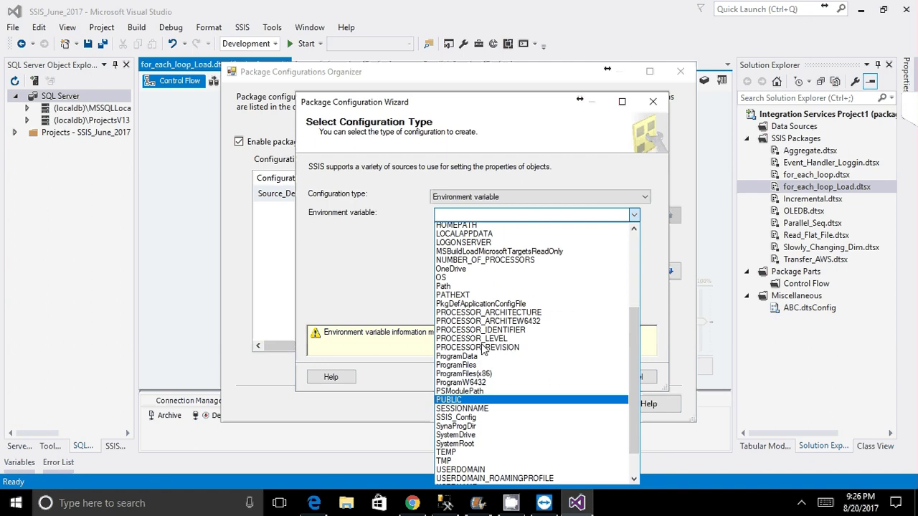
{"action": "scroll", "coordinate": [482, 349], "scroll_direction": "down", "scroll_amount": 2}
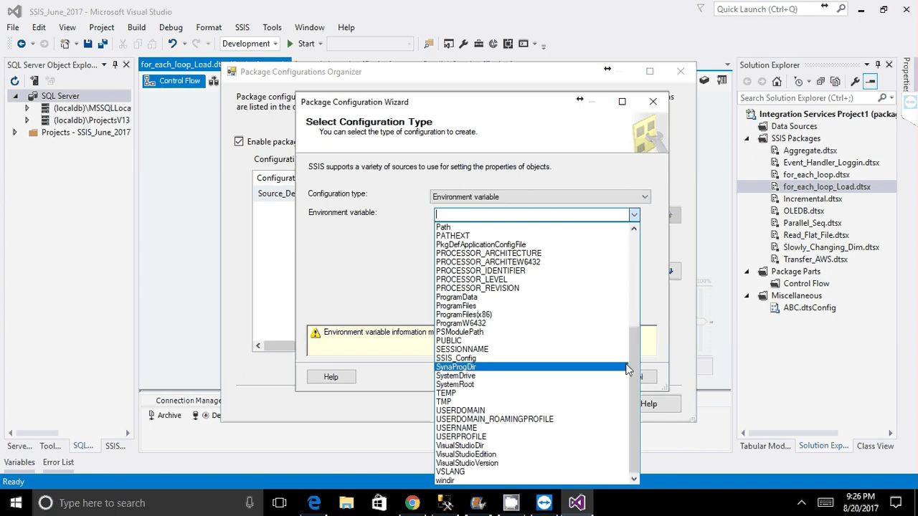
{"action": "left_click", "coordinate": [492, 359]}
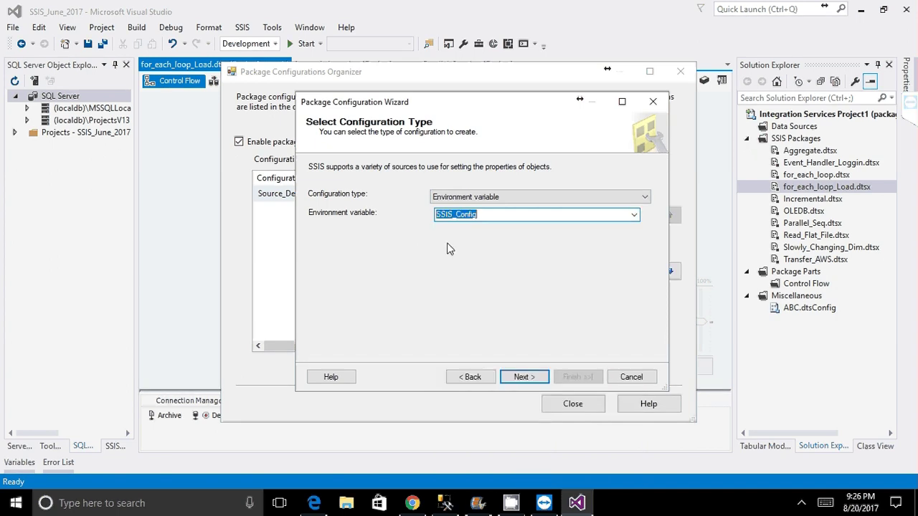
{"action": "left_click", "coordinate": [634, 215]}
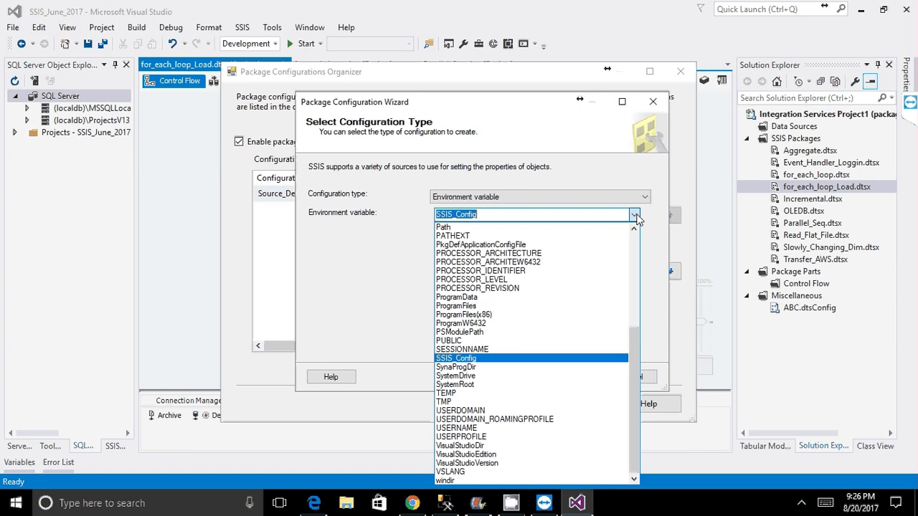
{"action": "left_click", "coordinate": [539, 377]}
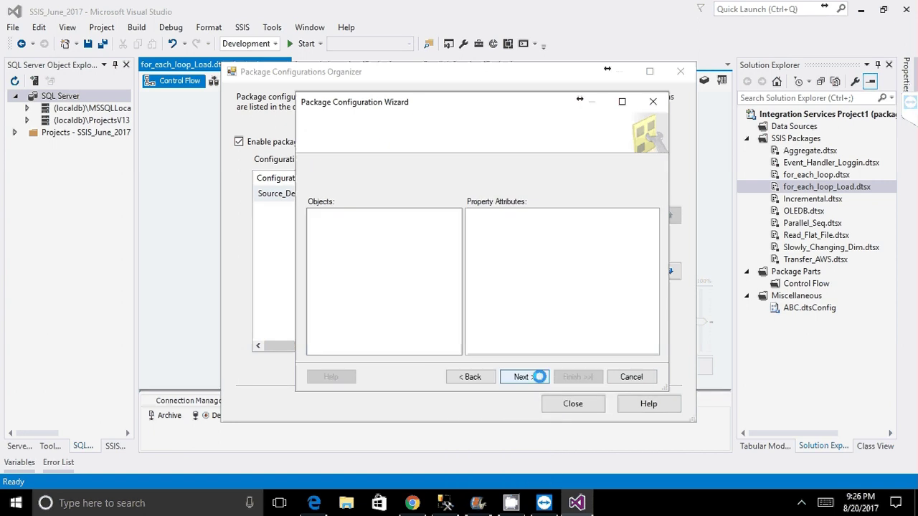
{"action": "left_click", "coordinate": [469, 380]}
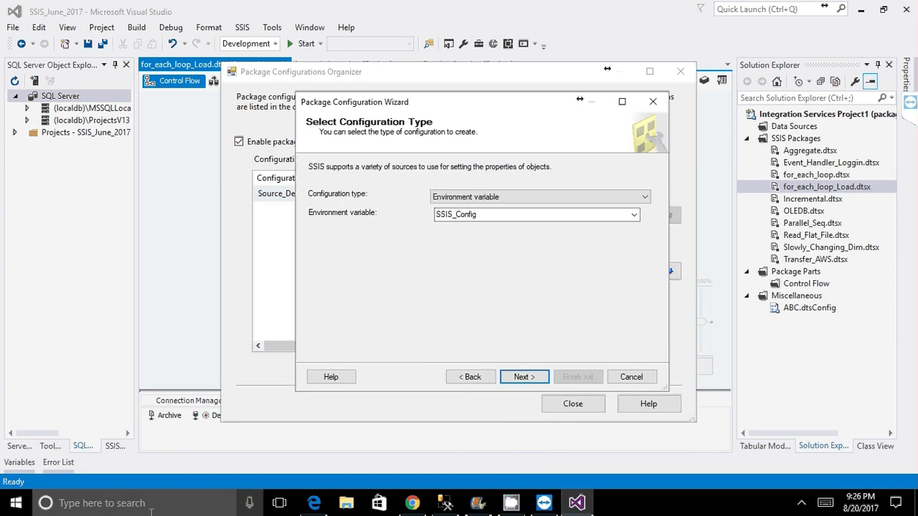
- Search Windows for the environment settings and open the Environment Variables dialog
{"action": "left_click", "coordinate": [100, 502]}
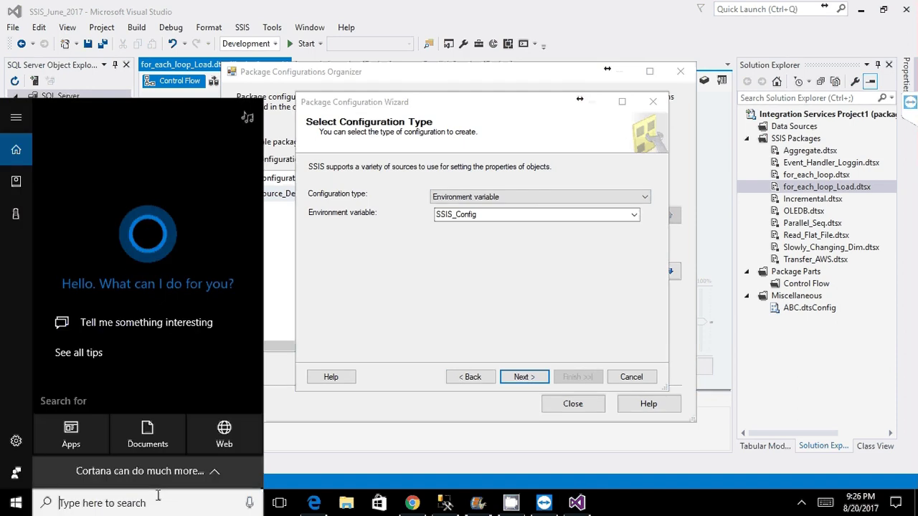
{"action": "type", "text": "envio"}
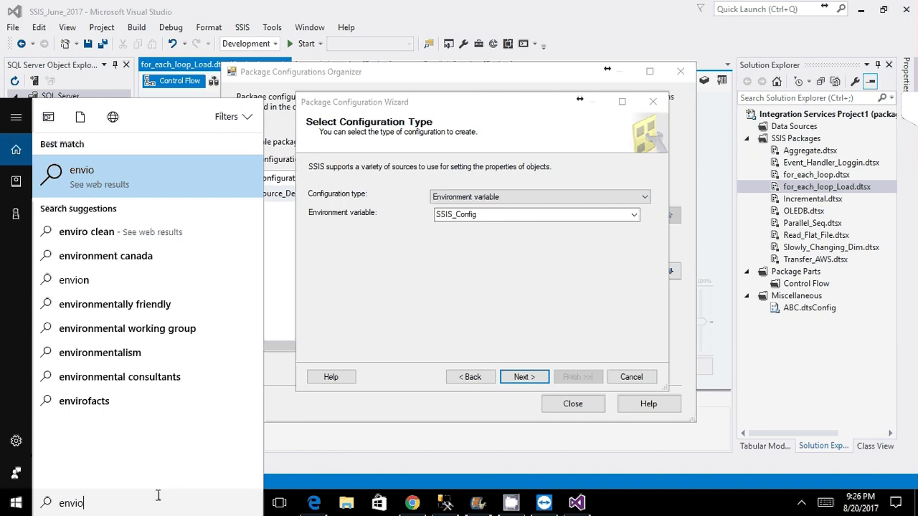
{"action": "key", "text": "BackSpace"}
{"action": "left_click", "coordinate": [118, 171]}
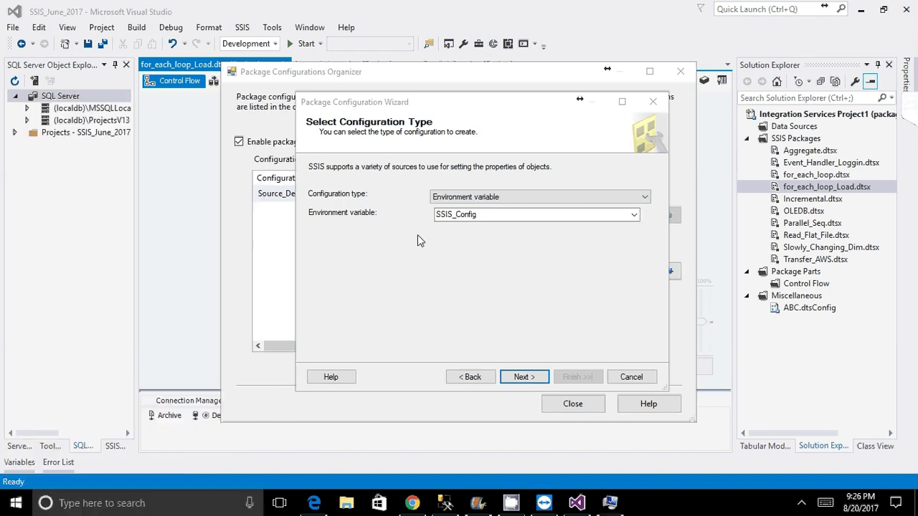
{"action": "left_click", "coordinate": [608, 503]}
{"action": "left_click", "coordinate": [285, 334]}
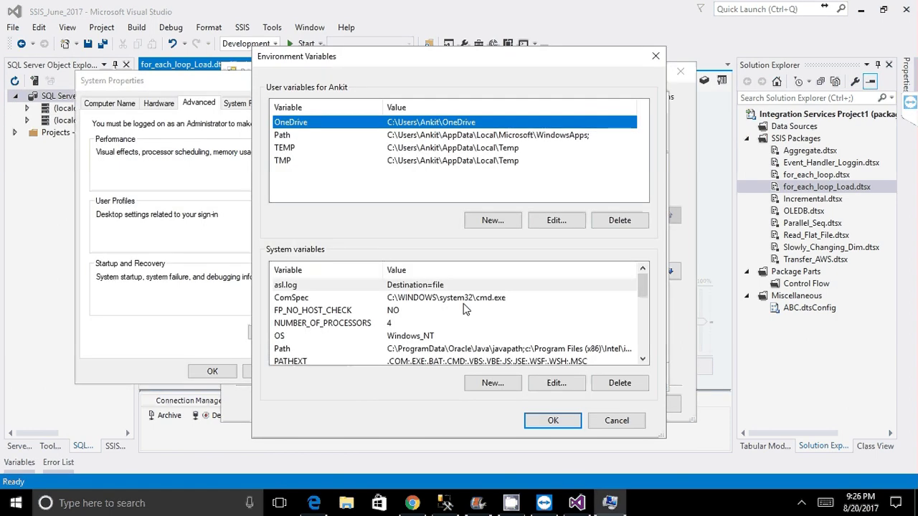
- Check the SSIS_Config, SSIS_Config_Database and SSIS_Config_Servername system variables, and close the environment variables and system properties
{"action": "left_click_drag", "start_coordinate": [643, 290], "coordinate": [632, 339]}
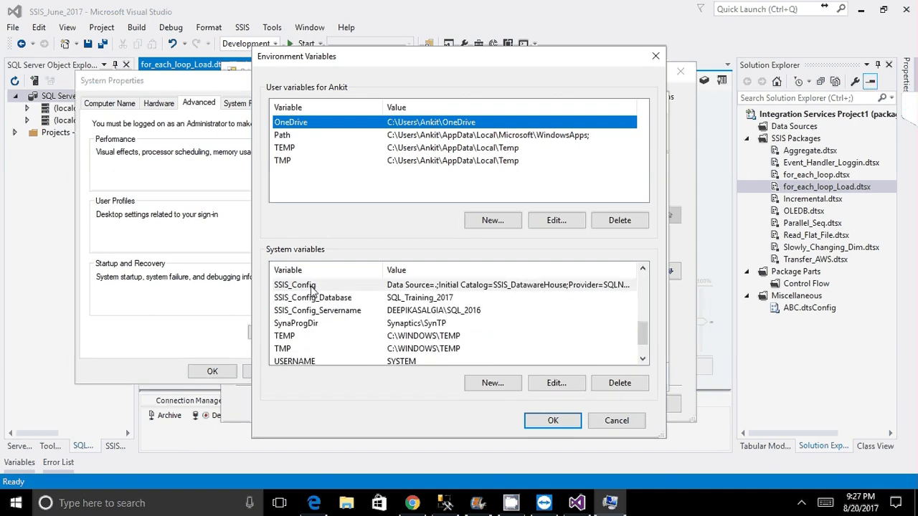
{"action": "left_click", "coordinate": [313, 287]}
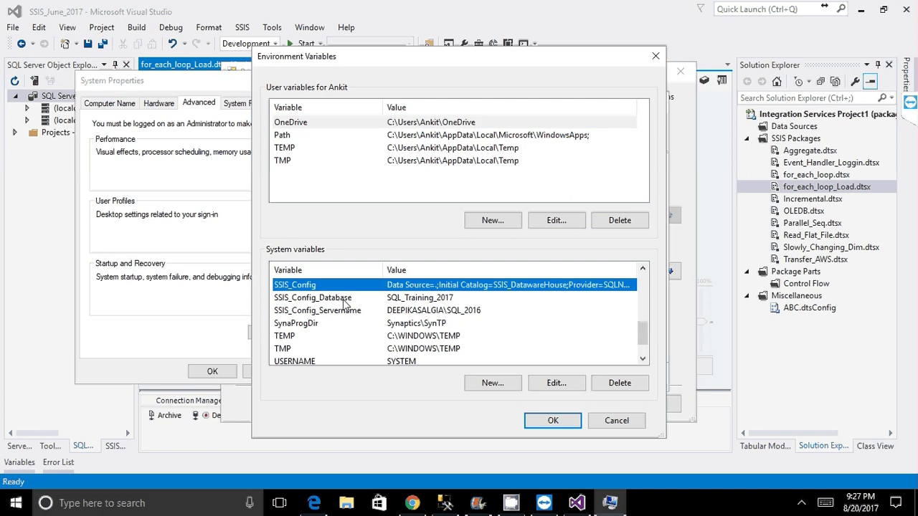
{"action": "left_click", "coordinate": [337, 298]}
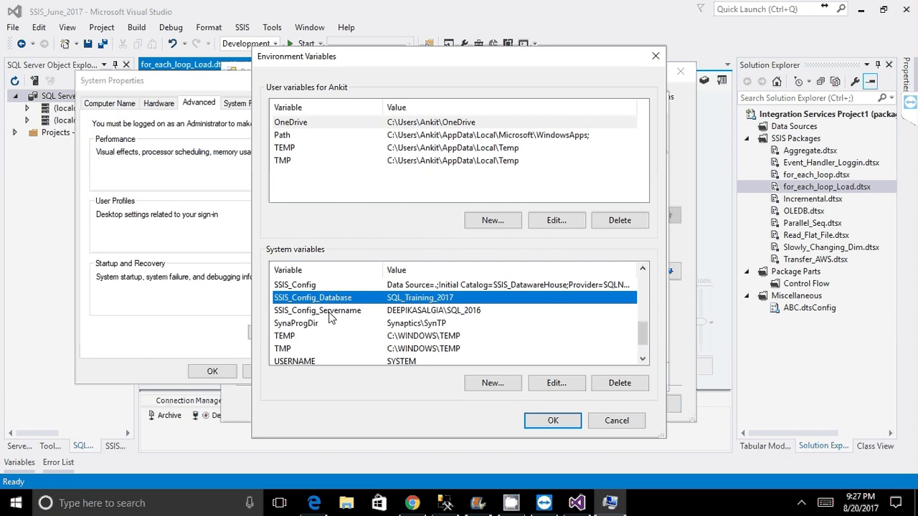
{"action": "left_click", "coordinate": [491, 287]}
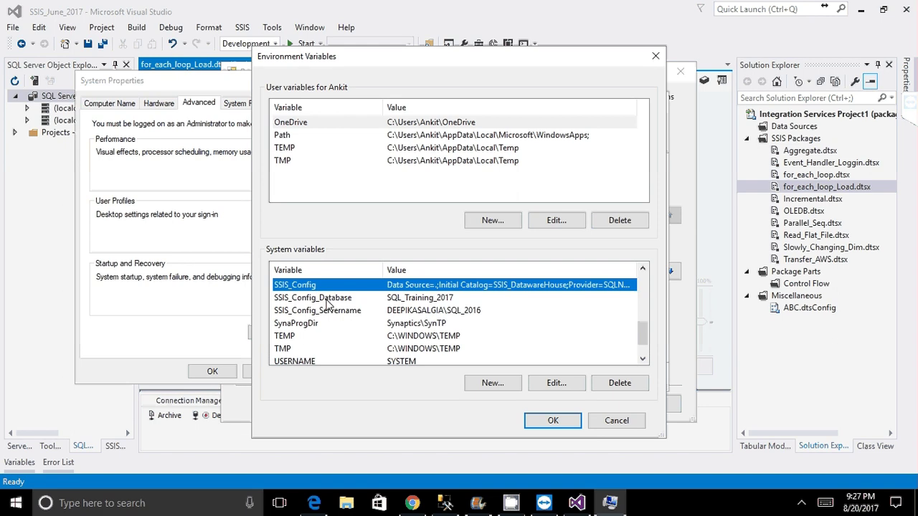
{"action": "left_click", "coordinate": [545, 420]}
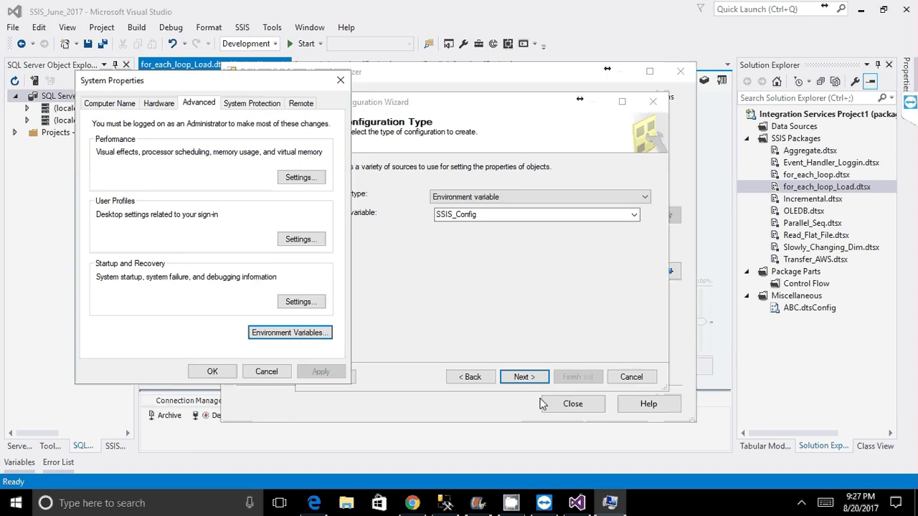
{"action": "left_click", "coordinate": [225, 371]}
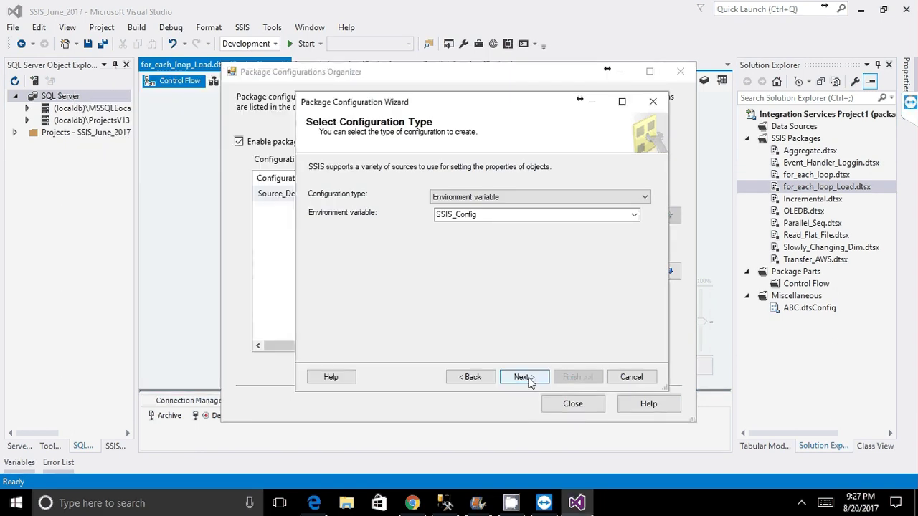
- Restart the package configuration wizard with type Environment variable, check its variable list for the newly created variables, and abandon the wizard
{"action": "left_click", "coordinate": [631, 377]}
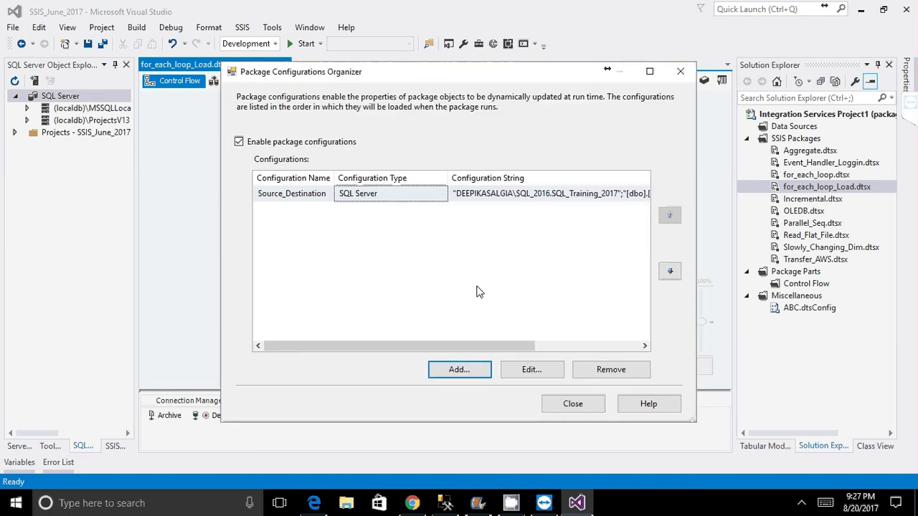
{"action": "key", "text": "Return"}
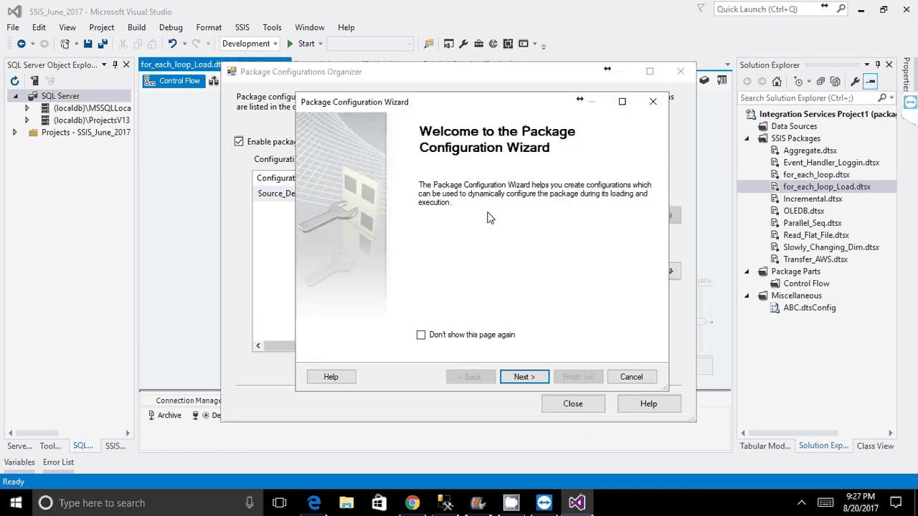
{"action": "left_click", "coordinate": [524, 377]}
{"action": "left_click", "coordinate": [492, 198]}
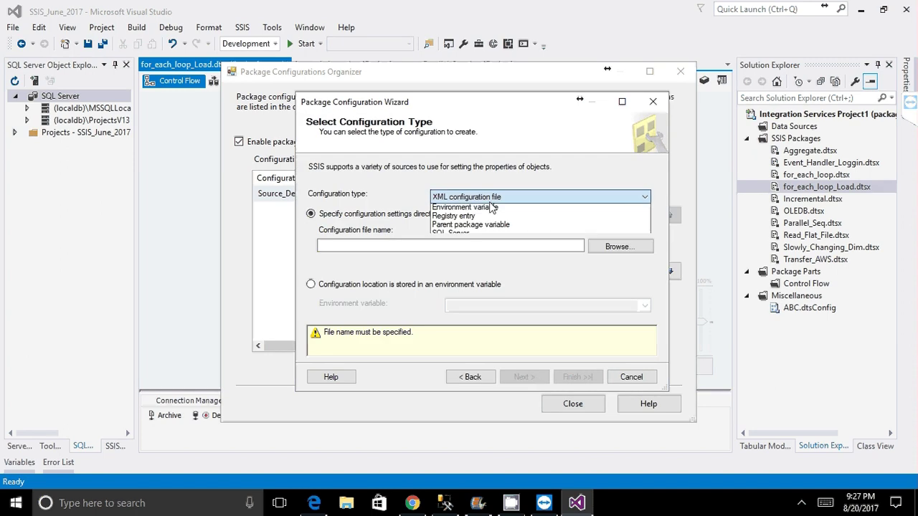
{"action": "left_click", "coordinate": [491, 207]}
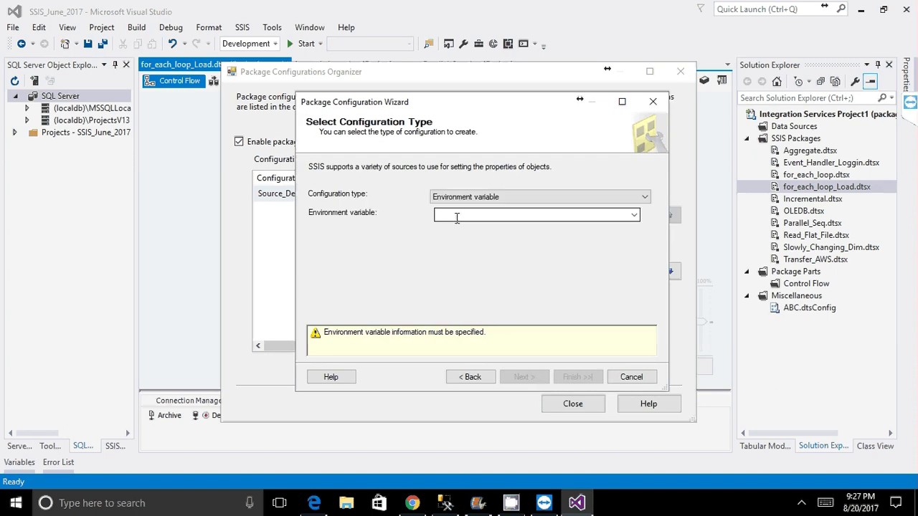
{"action": "left_click", "coordinate": [633, 215]}
{"action": "scroll", "coordinate": [622, 369], "scroll_direction": "down", "scroll_amount": 10}
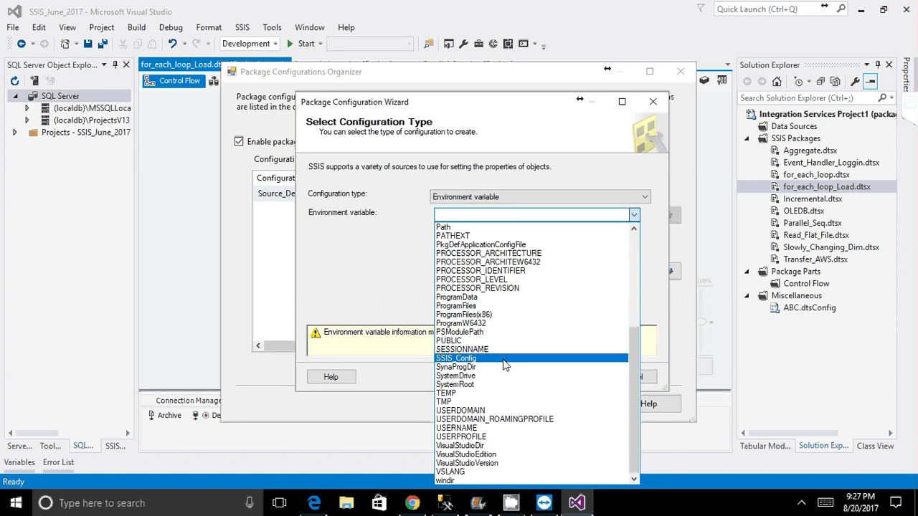
{"action": "key", "text": "Escape"}
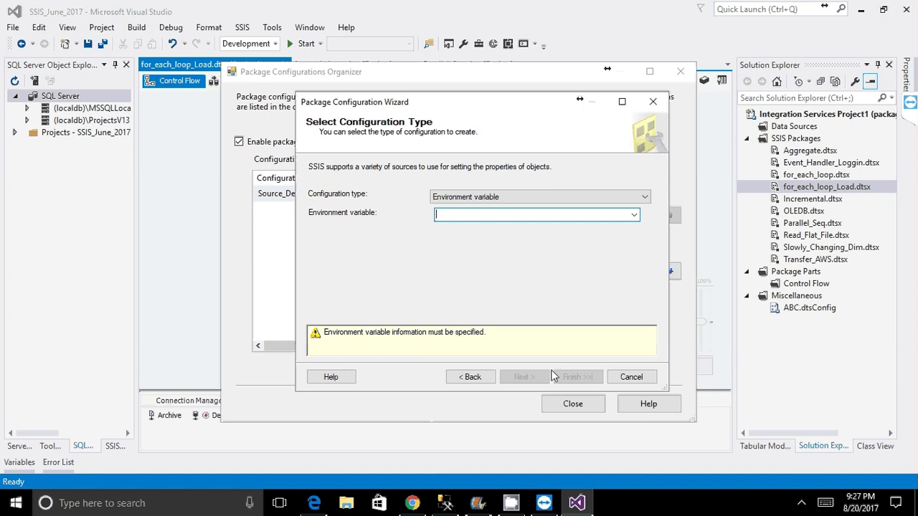
{"action": "key", "text": "Escape"}
- Close the package configurations organizer and reopen the for_each_loop_Load.dtsx package
{"action": "left_click", "coordinate": [586, 401]}
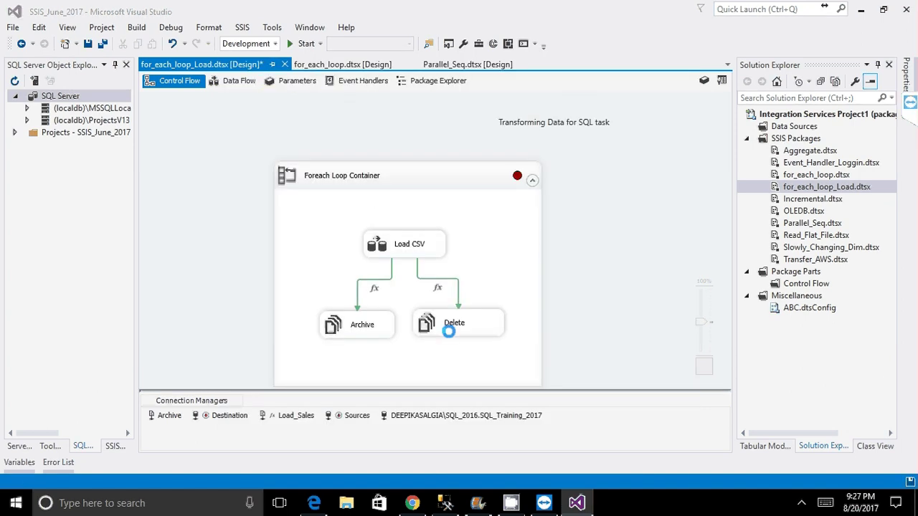
{"action": "left_click", "coordinate": [787, 179]}
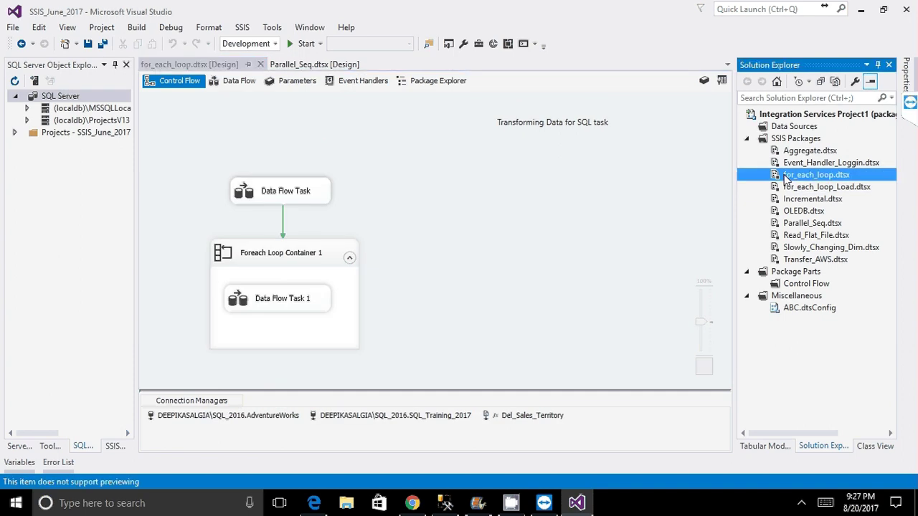
{"action": "left_click", "coordinate": [467, 177]}
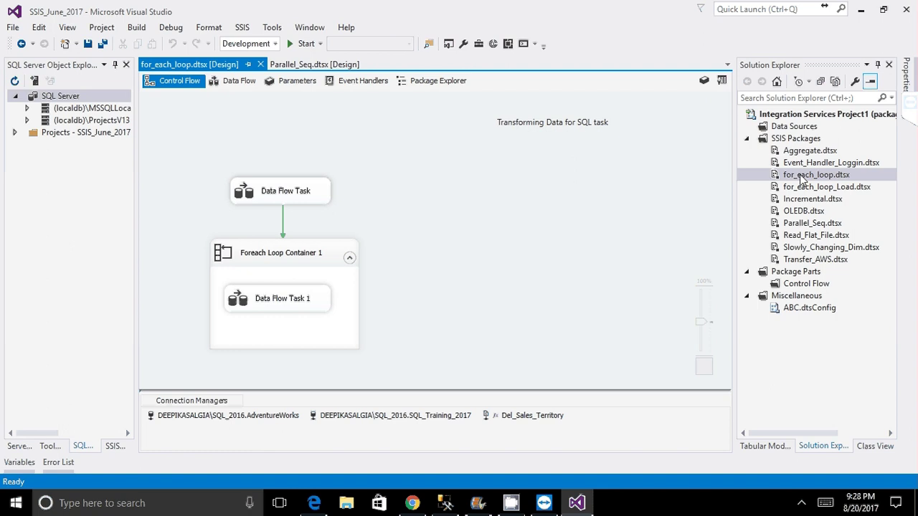
{"action": "double_click", "coordinate": [799, 187]}
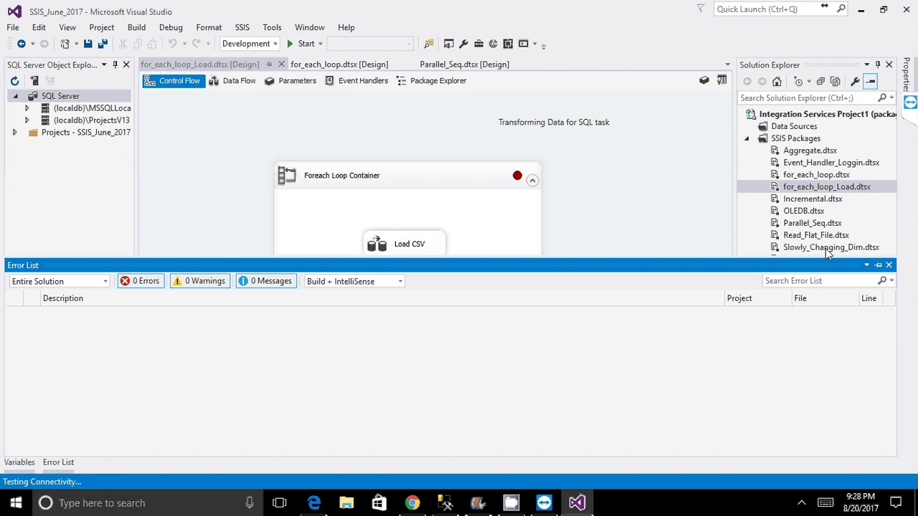
- Open the package configurations organizer for the for_each_loop_Load.dtsx package
{"action": "right_click", "coordinate": [673, 205]}
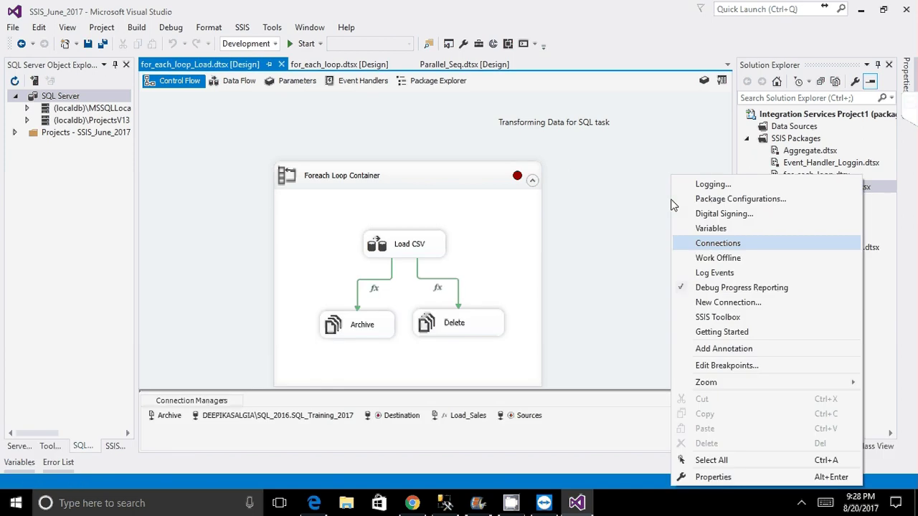
{"action": "left_click", "coordinate": [665, 205]}
{"action": "right_click", "coordinate": [665, 205]}
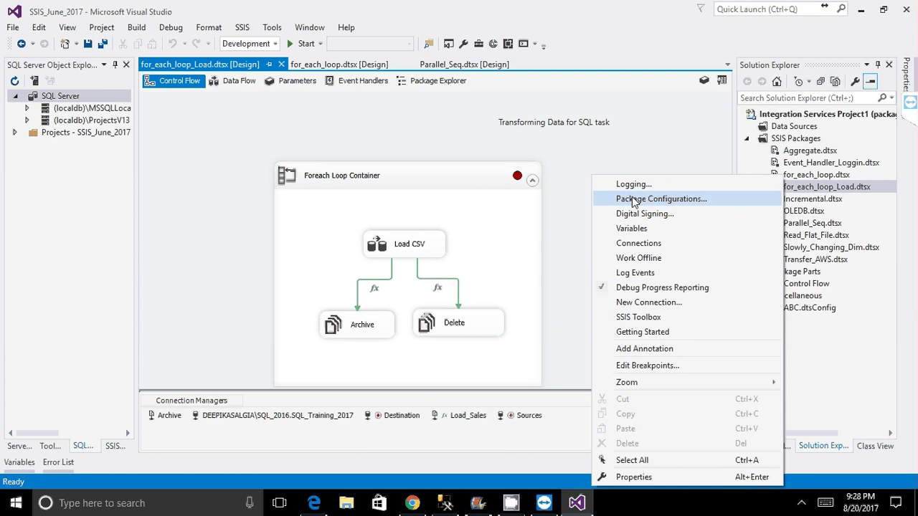
{"action": "left_click", "coordinate": [634, 200]}
- Start a new configuration of type Environment variable, check its variable list for the SSIS_Config variables, and abandon the wizard
{"action": "left_click", "coordinate": [538, 361]}
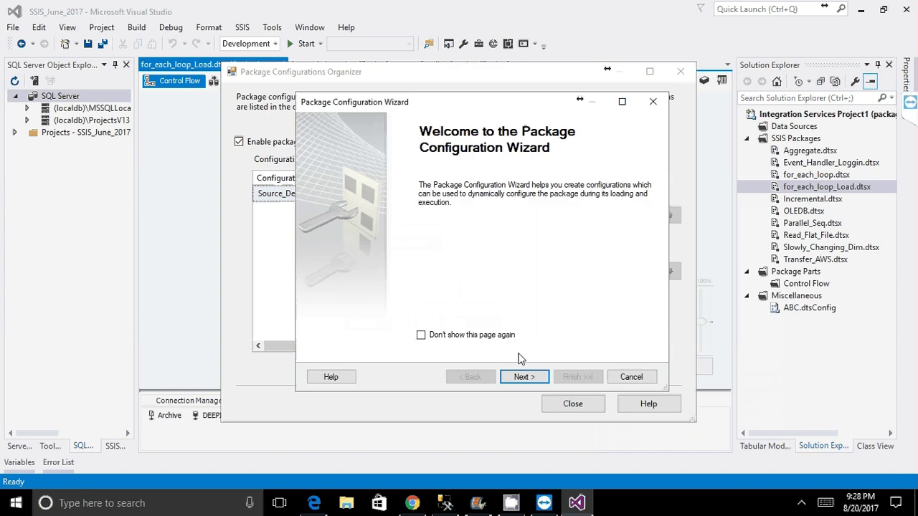
{"action": "left_click", "coordinate": [523, 377]}
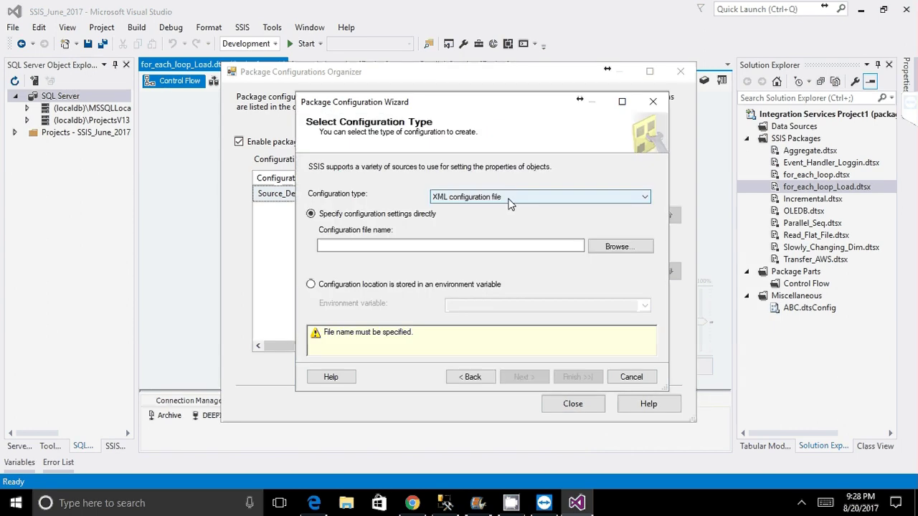
{"action": "left_click", "coordinate": [510, 201]}
{"action": "left_click", "coordinate": [466, 219]}
{"action": "left_click", "coordinate": [634, 215]}
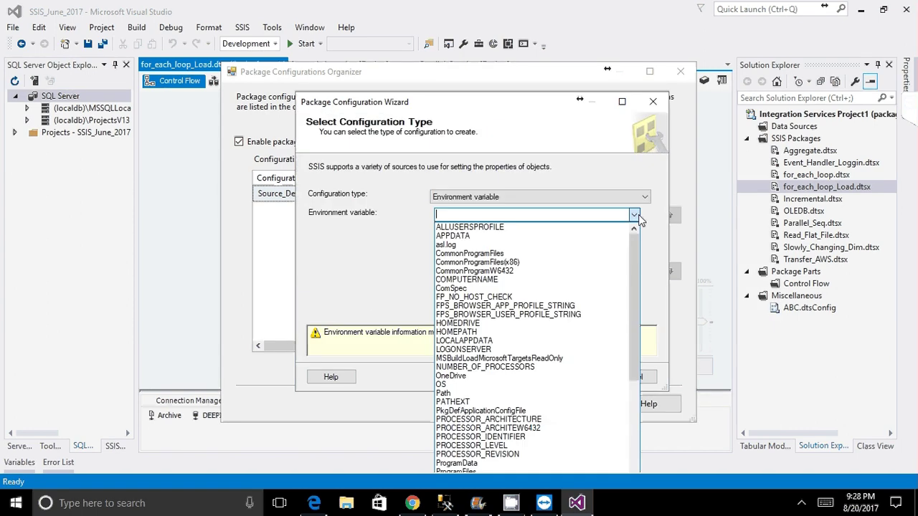
{"action": "left_click_drag", "start_coordinate": [631, 265], "coordinate": [629, 328]}
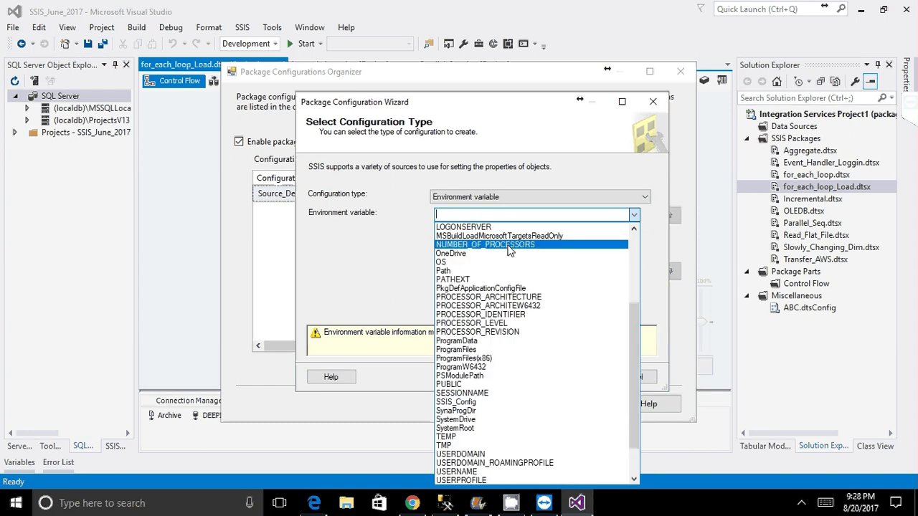
{"action": "left_click", "coordinate": [412, 277]}
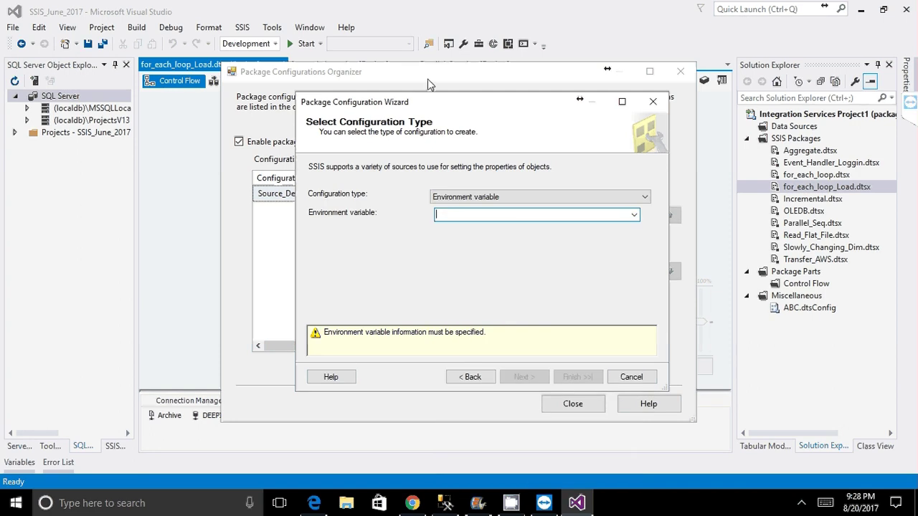
{"action": "left_click", "coordinate": [621, 377]}
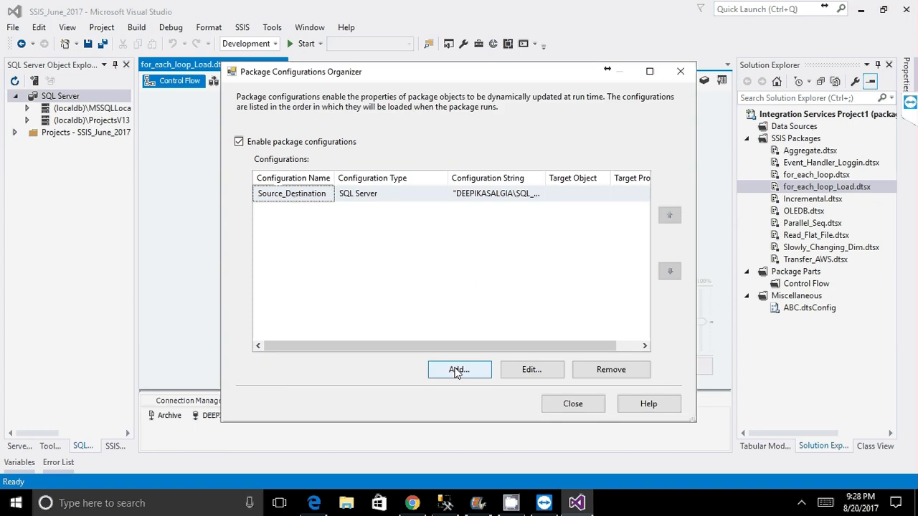
- Search Windows for the system environment variable settings and open the Environment Variables dialog
{"action": "left_click", "coordinate": [162, 504]}
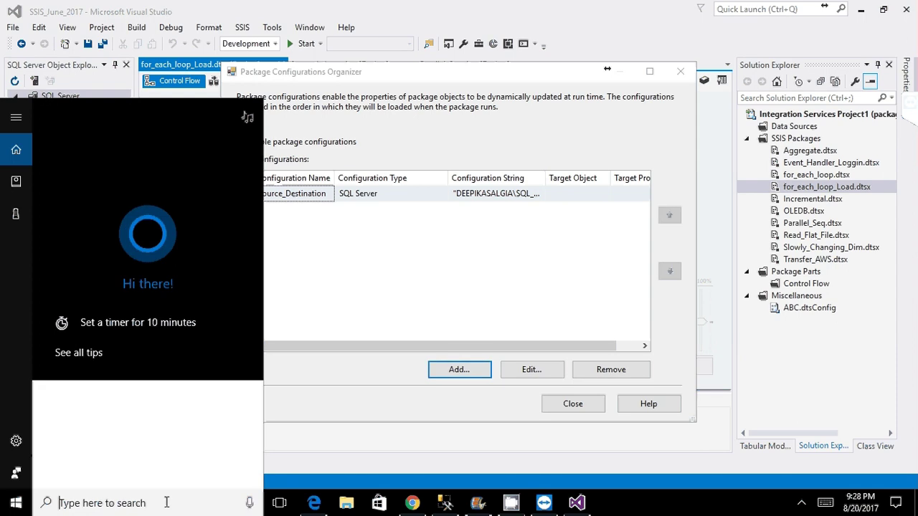
{"action": "type", "text": "en"}
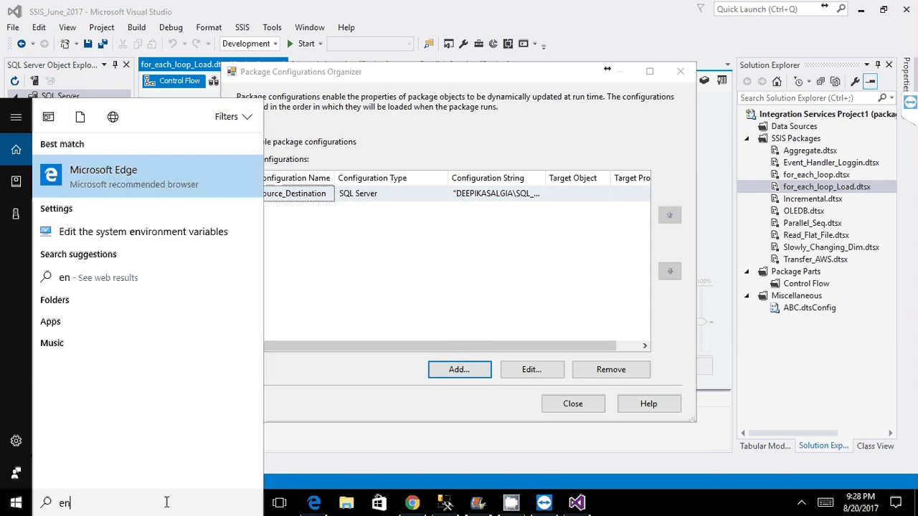
{"action": "type", "text": "v"}
{"action": "left_click", "coordinate": [188, 185]}
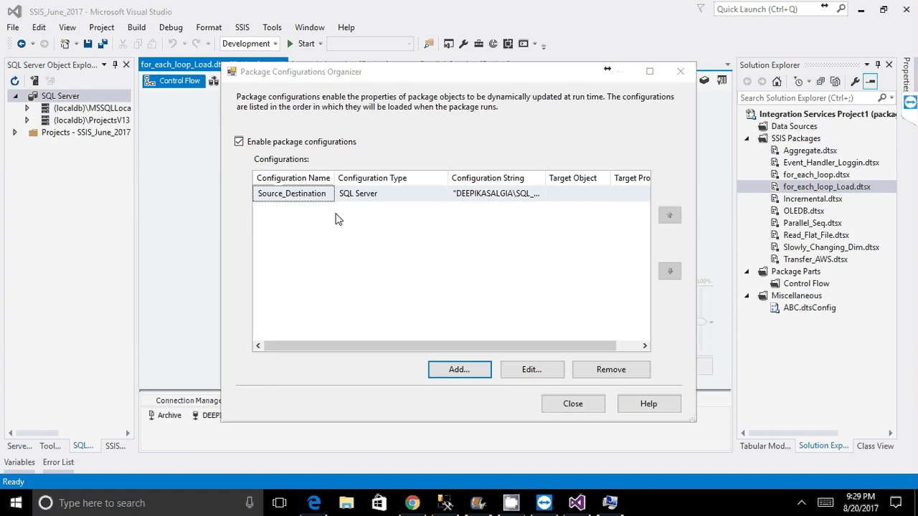
{"action": "left_click", "coordinate": [610, 502]}
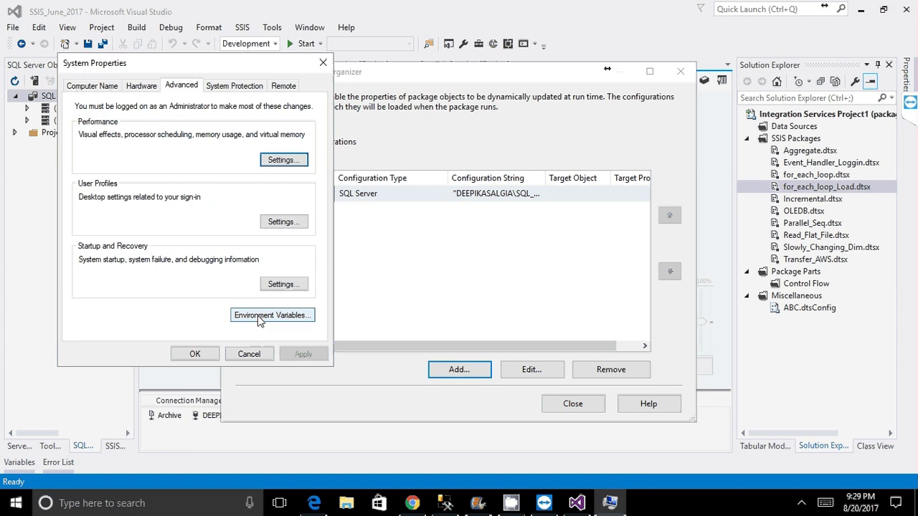
{"action": "left_click", "coordinate": [259, 315]}
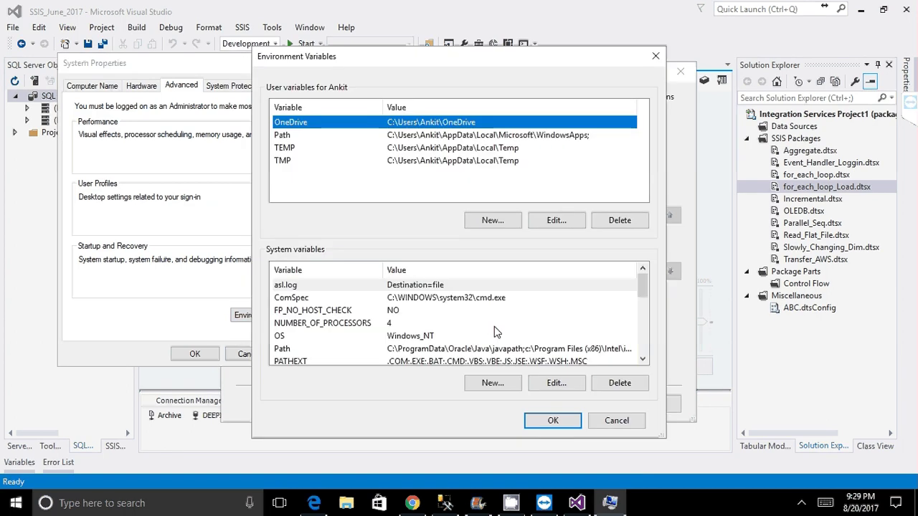
- Check the SSIS_Config, SSIS_Config_Database and SSIS_Config_Servername system variables, and close both the environment variables and system properties
{"action": "left_click_drag", "start_coordinate": [637, 290], "coordinate": [633, 315]}
{"action": "scroll", "coordinate": [434, 319], "scroll_direction": "down", "scroll_amount": 1}
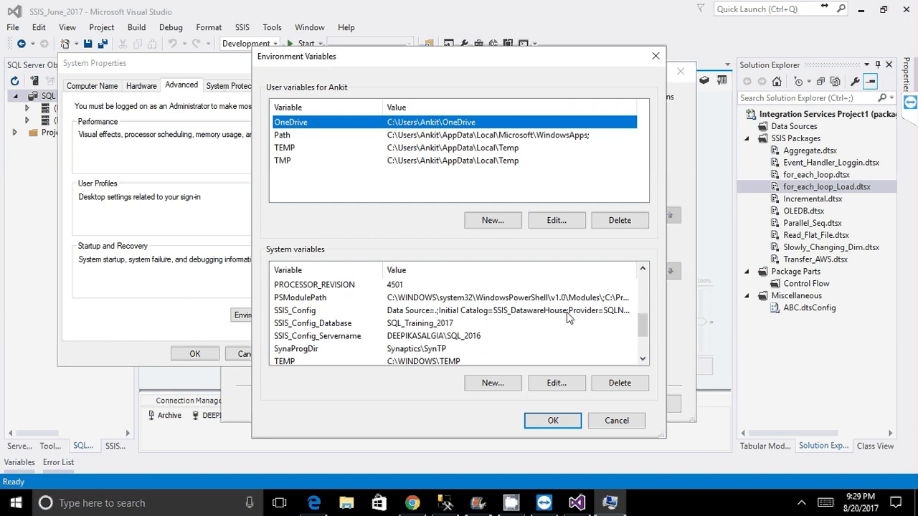
{"action": "left_click", "coordinate": [549, 420]}
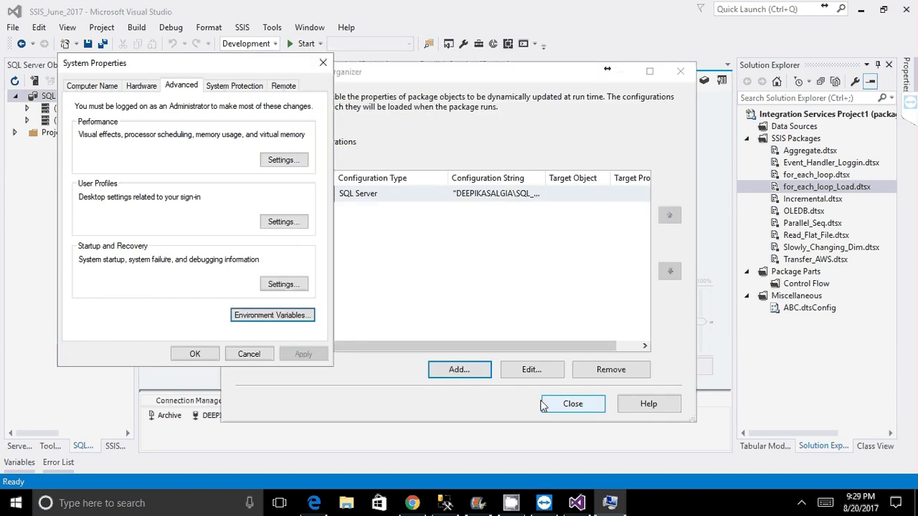
{"action": "left_click", "coordinate": [323, 63]}
- Add a package configuration of type Environment variable that uses the SSIS_Config variable
{"action": "left_click", "coordinate": [469, 370]}
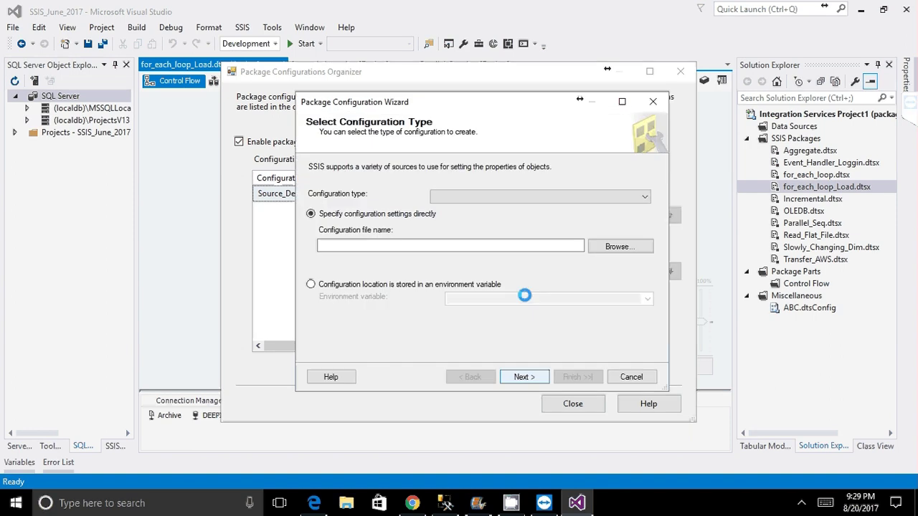
{"action": "left_click", "coordinate": [495, 197]}
{"action": "left_click", "coordinate": [472, 217]}
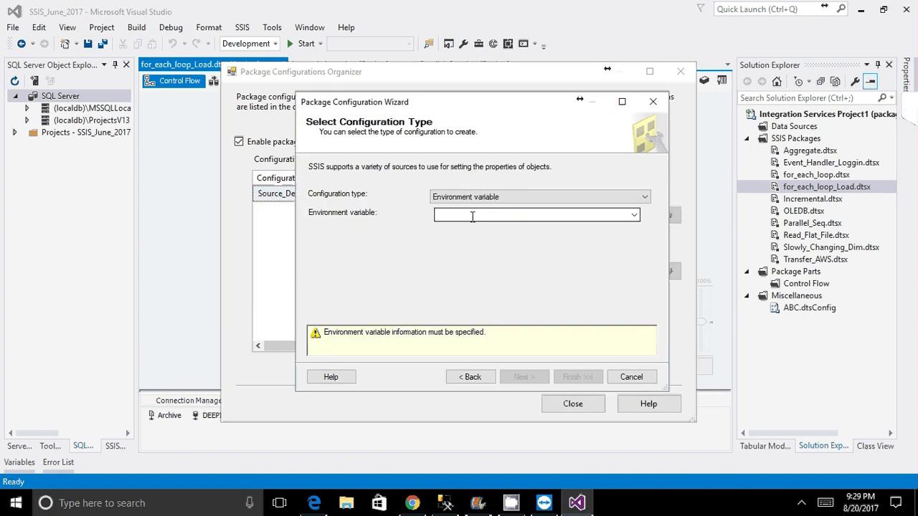
{"action": "left_click", "coordinate": [472, 215]}
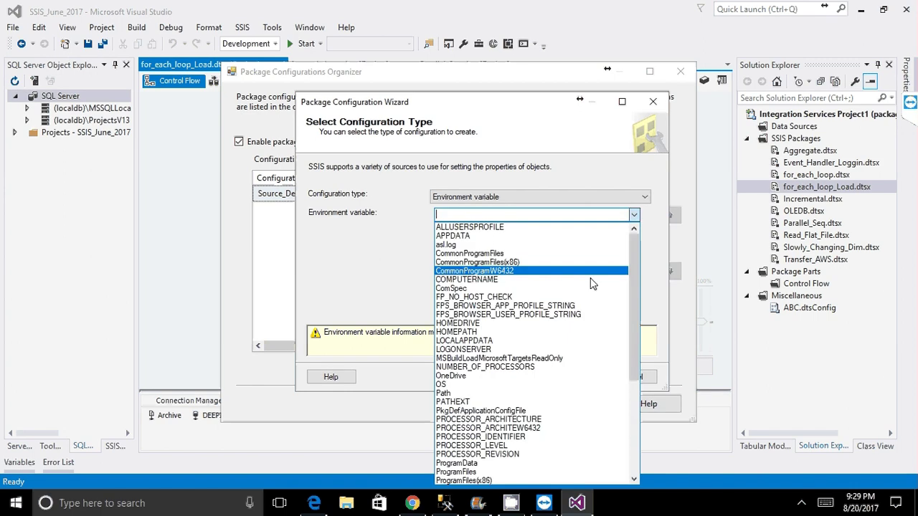
{"action": "scroll", "coordinate": [514, 430], "scroll_direction": "down", "scroll_amount": 1}
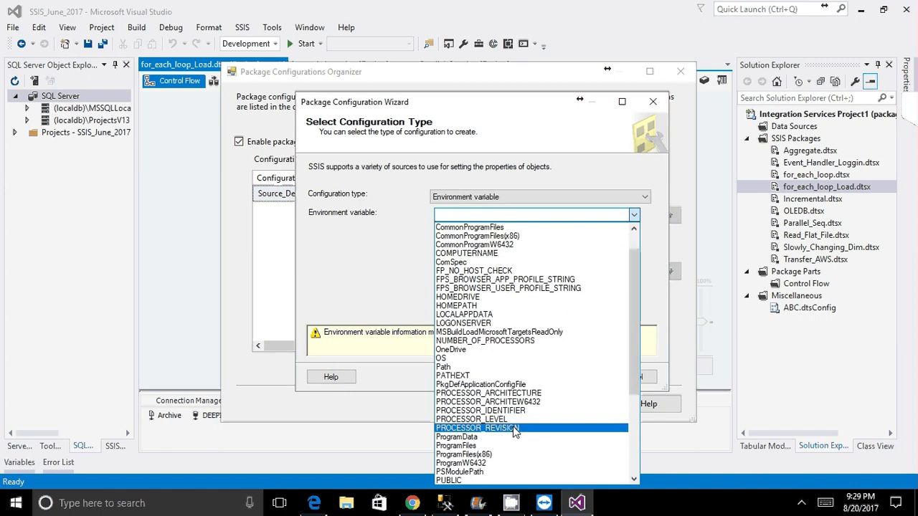
{"action": "scroll", "coordinate": [514, 431], "scroll_direction": "down", "scroll_amount": 2}
{"action": "scroll", "coordinate": [481, 420], "scroll_direction": "down", "scroll_amount": 3}
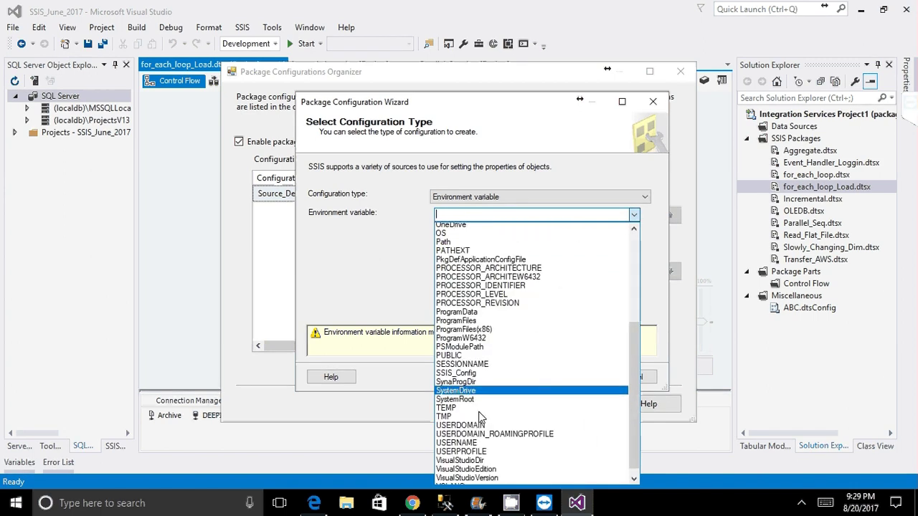
{"action": "scroll", "coordinate": [480, 418], "scroll_direction": "down", "scroll_amount": 1}
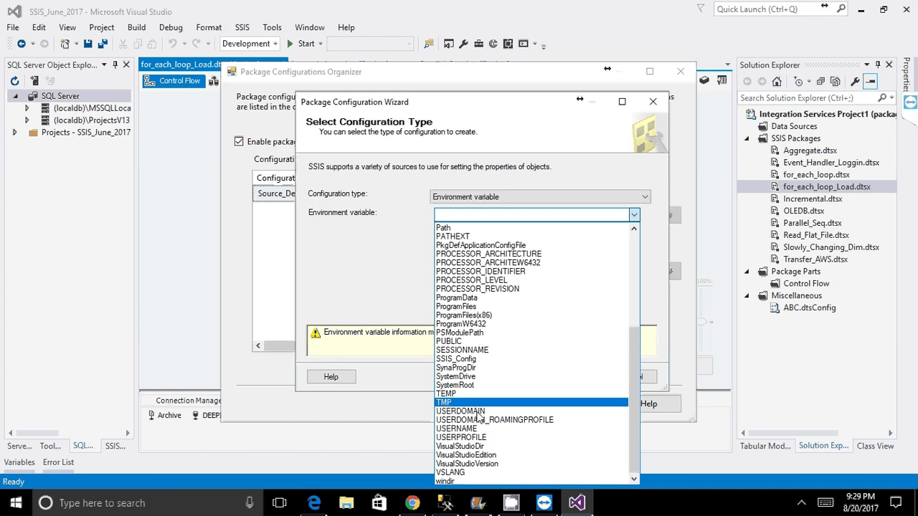
{"action": "left_click", "coordinate": [468, 358]}
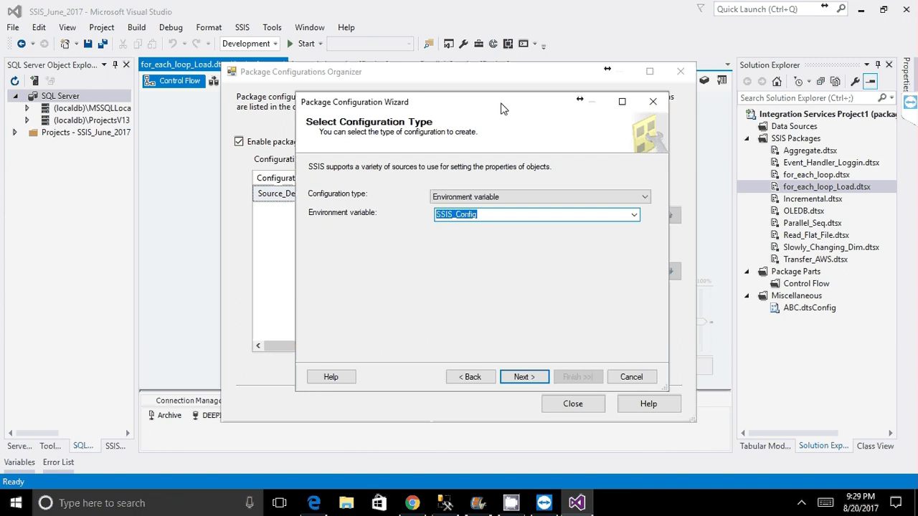
{"action": "left_click_drag", "start_coordinate": [502, 108], "coordinate": [224, 139]}
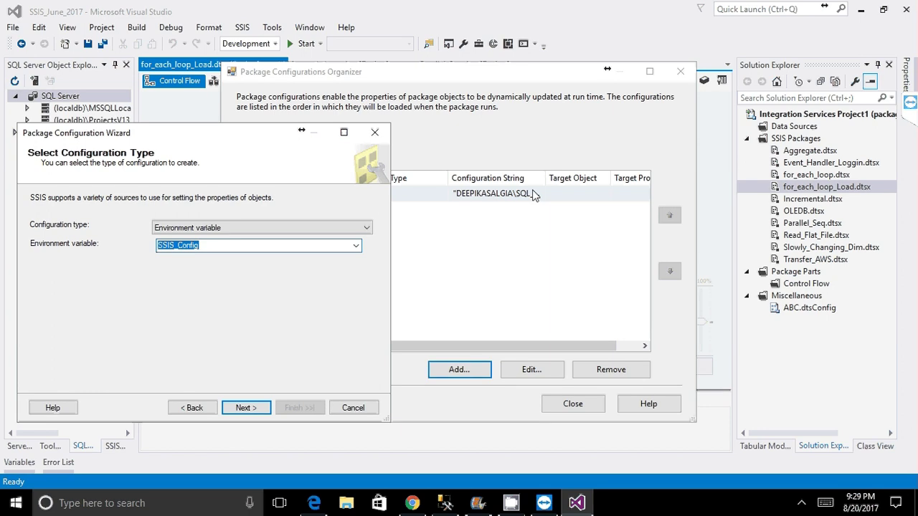
- Select the ConnectionString property of the SQL_Training_2017 connection manager as the configuration's target property
{"action": "left_click", "coordinate": [245, 408]}
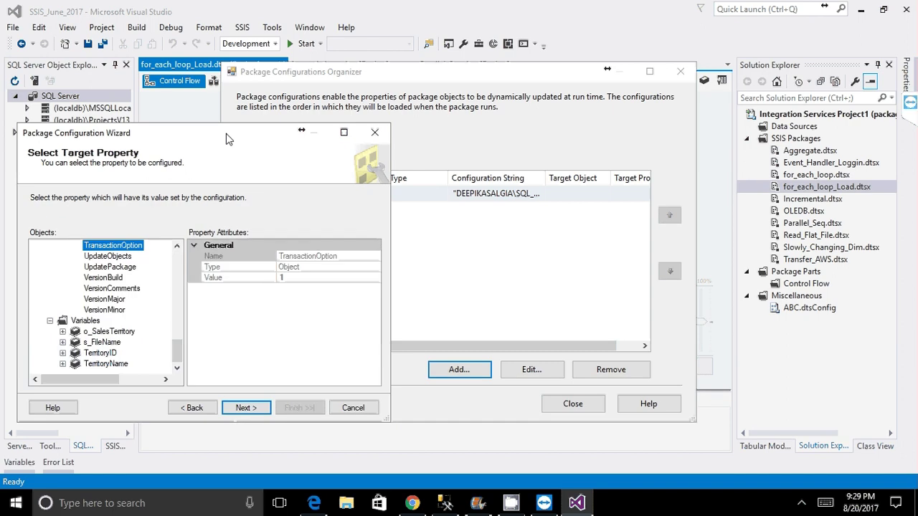
{"action": "double_click", "coordinate": [226, 138]}
{"action": "left_click_drag", "start_coordinate": [306, 167], "coordinate": [331, 172]}
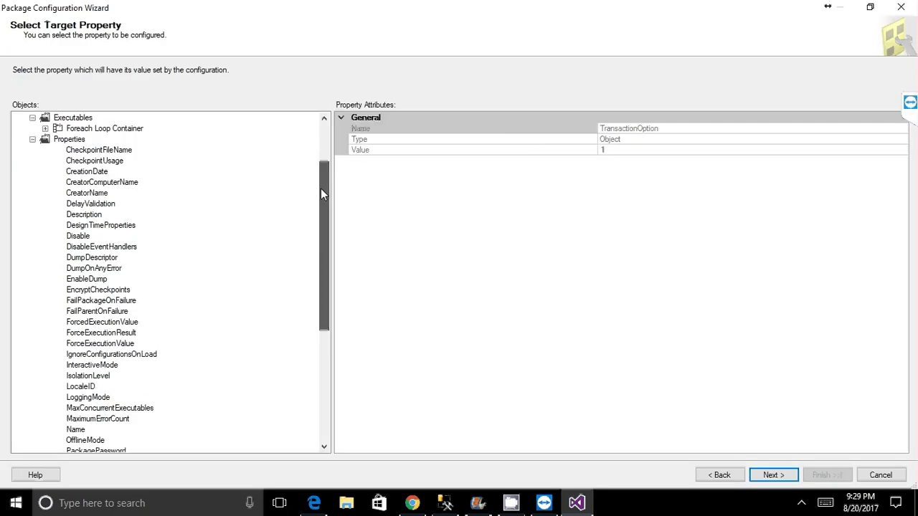
{"action": "scroll", "coordinate": [320, 192], "scroll_direction": "up", "scroll_amount": 3}
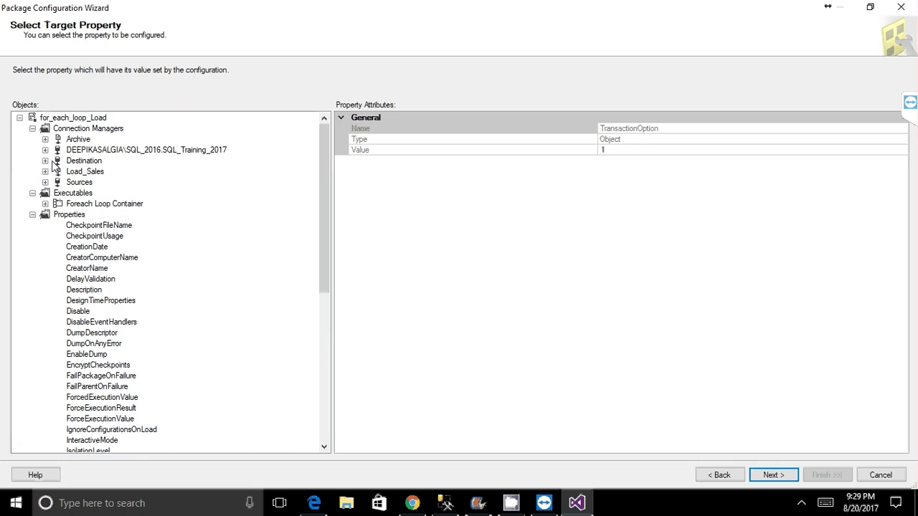
{"action": "left_click", "coordinate": [140, 150]}
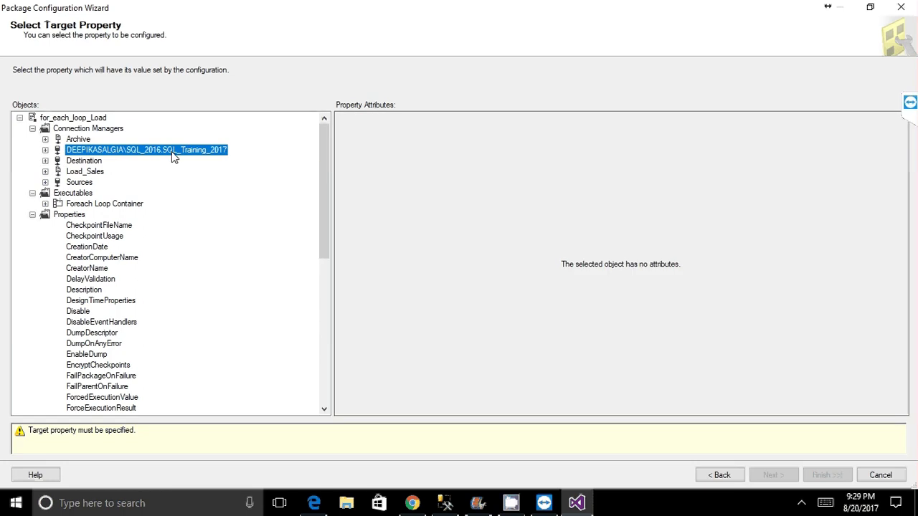
{"action": "left_click", "coordinate": [45, 151]}
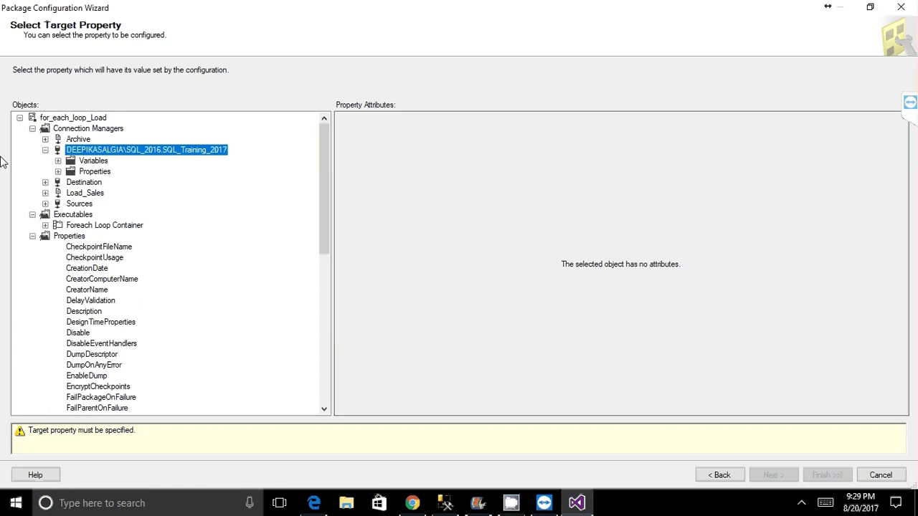
{"action": "left_click", "coordinate": [58, 172]}
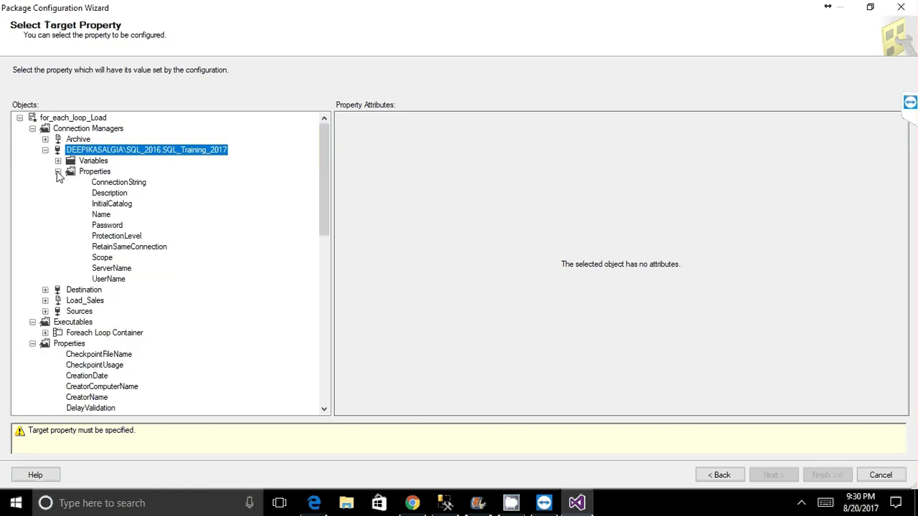
{"action": "left_click", "coordinate": [119, 183]}
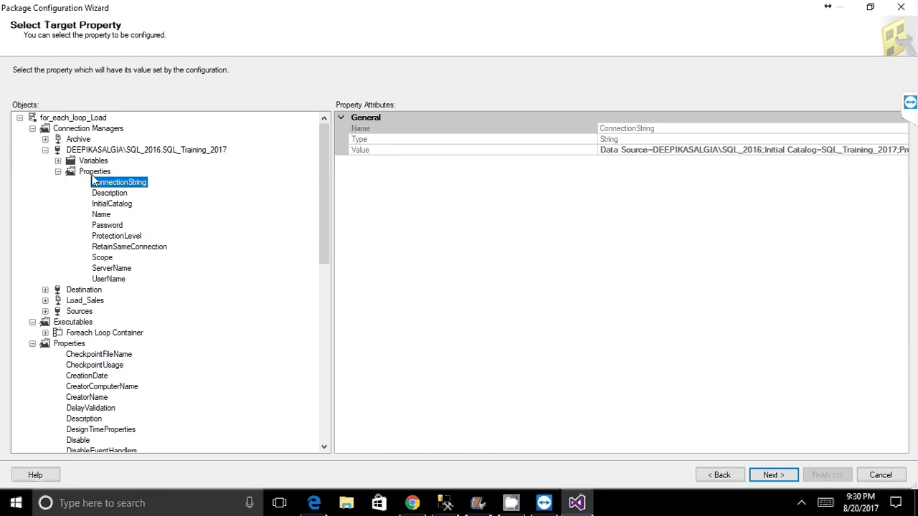
- Check the connection's ServerName and InitialCatalog properties, and complete the wizard with ConnectionString as the target property
{"action": "left_click", "coordinate": [111, 268]}
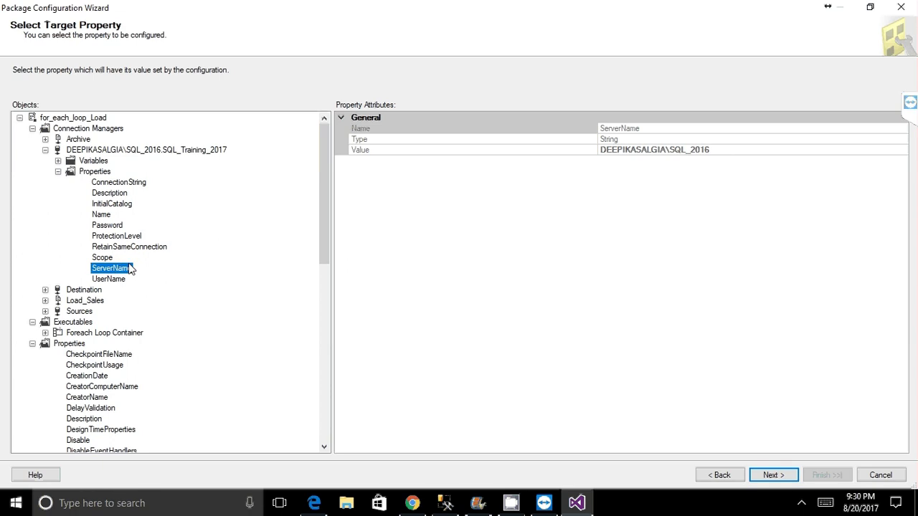
{"action": "left_click", "coordinate": [122, 205]}
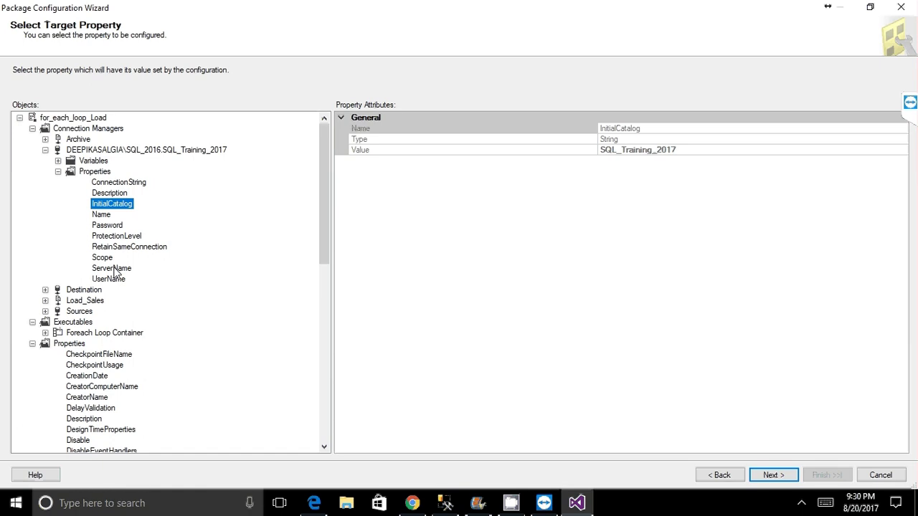
{"action": "left_click", "coordinate": [131, 185]}
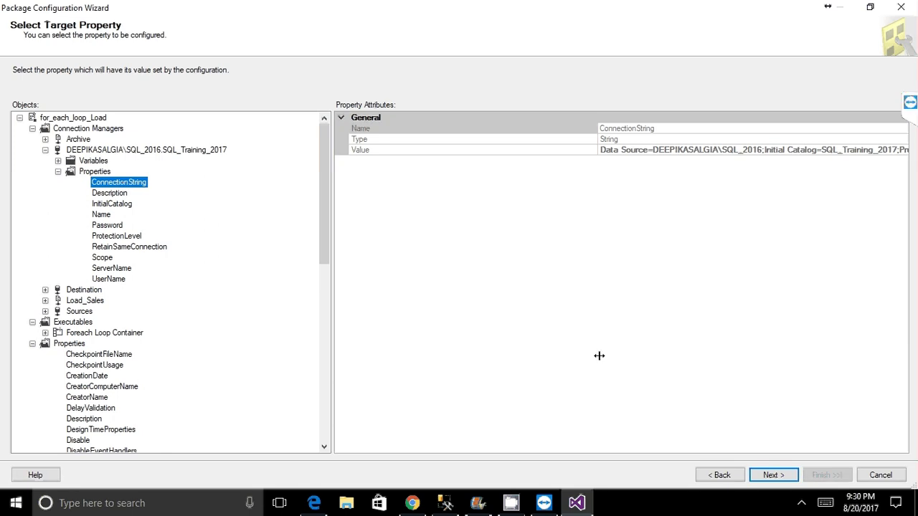
{"action": "left_click", "coordinate": [773, 475]}
{"action": "left_click", "coordinate": [814, 471]}
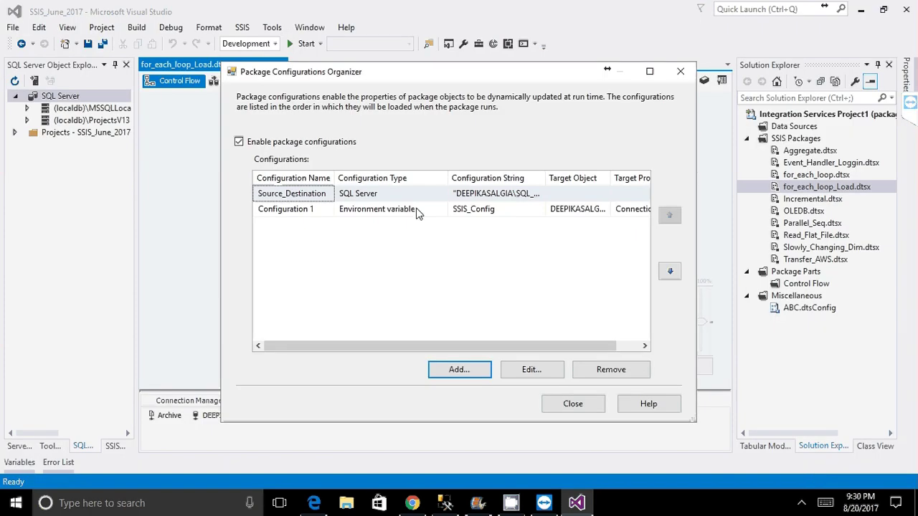
{"action": "left_click", "coordinate": [327, 210]}
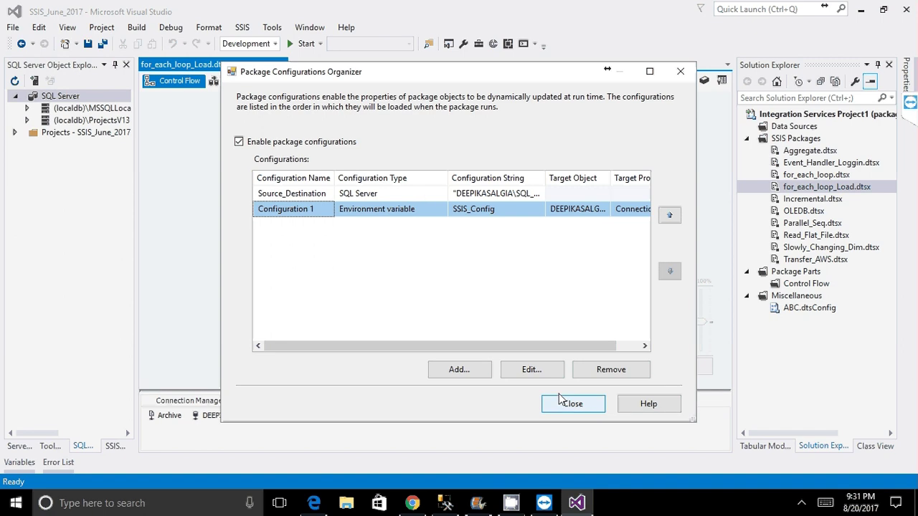
- Close the package configurations organizer, save the for_each_loop_Load.dtsx package, and exit Visual Studio
{"action": "left_click", "coordinate": [581, 406]}
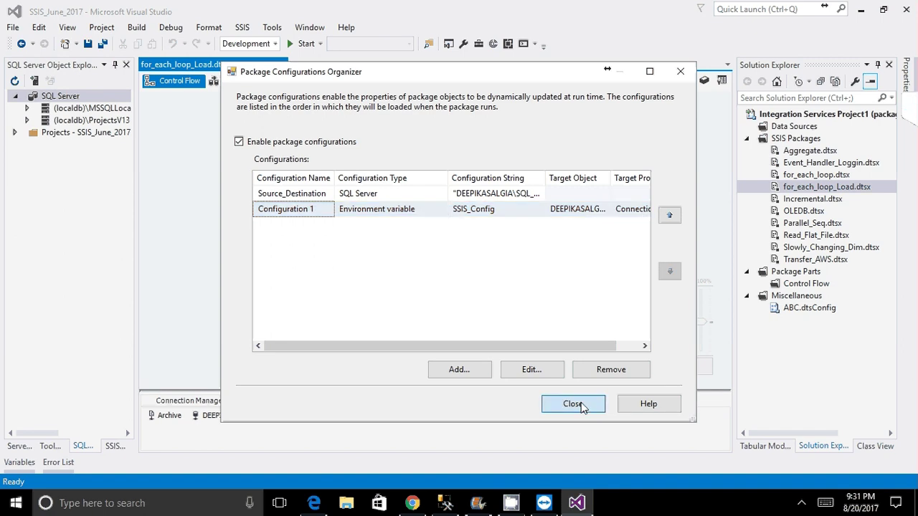
{"action": "key", "text": "ctrl+s"}
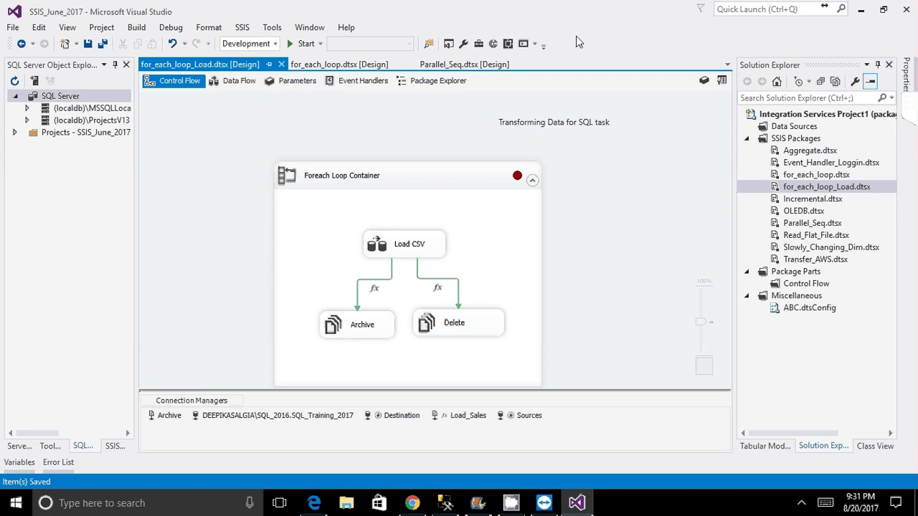
{"action": "left_click", "coordinate": [907, 14]}
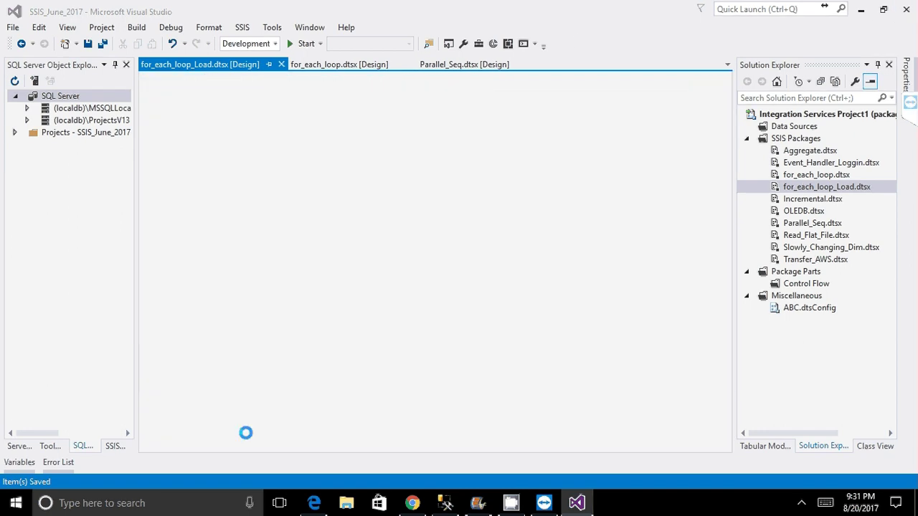
- Start SQL Server Data Tools 2015 again and reopen the recent solution SSIS_June_2017.sln
{"action": "left_click", "coordinate": [193, 505]}
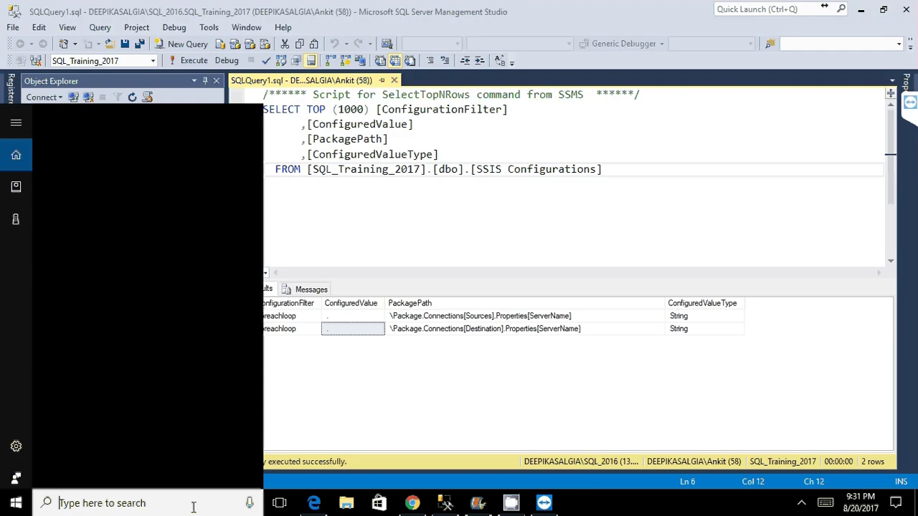
{"action": "type", "text": "sq"}
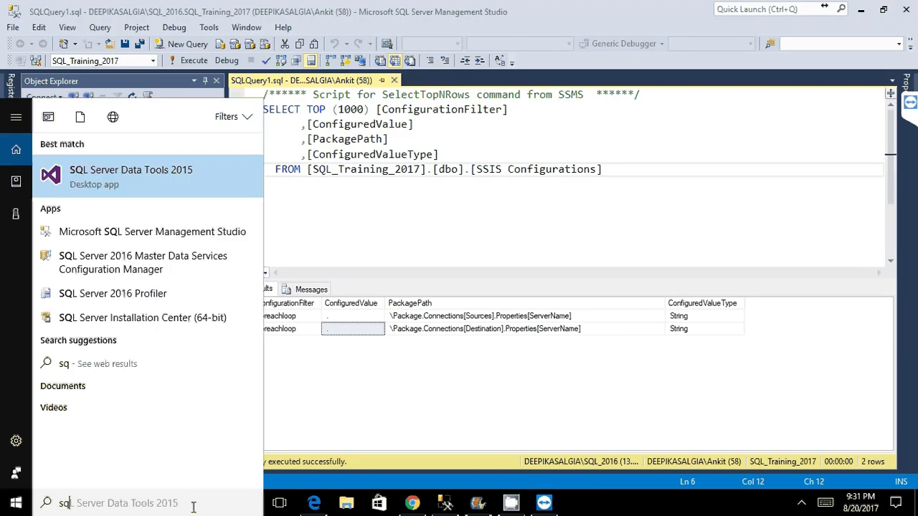
{"action": "left_click", "coordinate": [153, 173]}
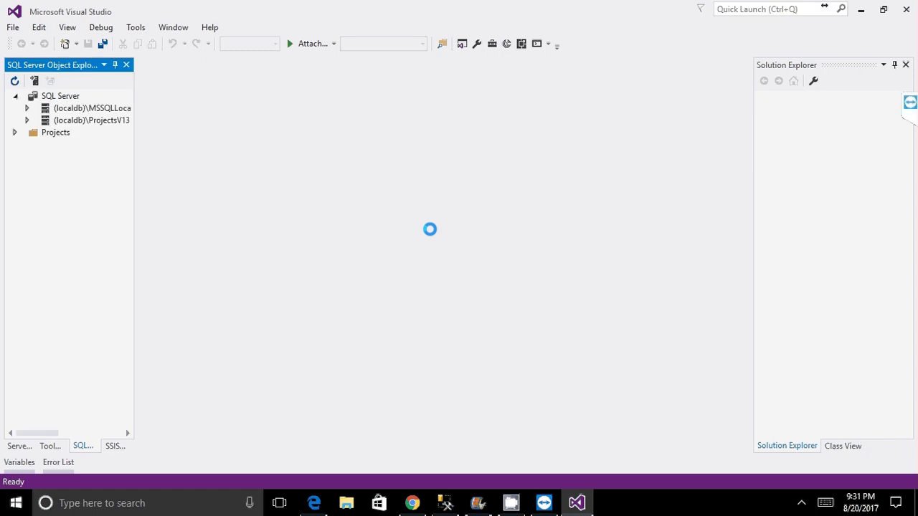
{"action": "left_click", "coordinate": [12, 28]}
{"action": "mouse_move", "coordinate": [160, 199]}
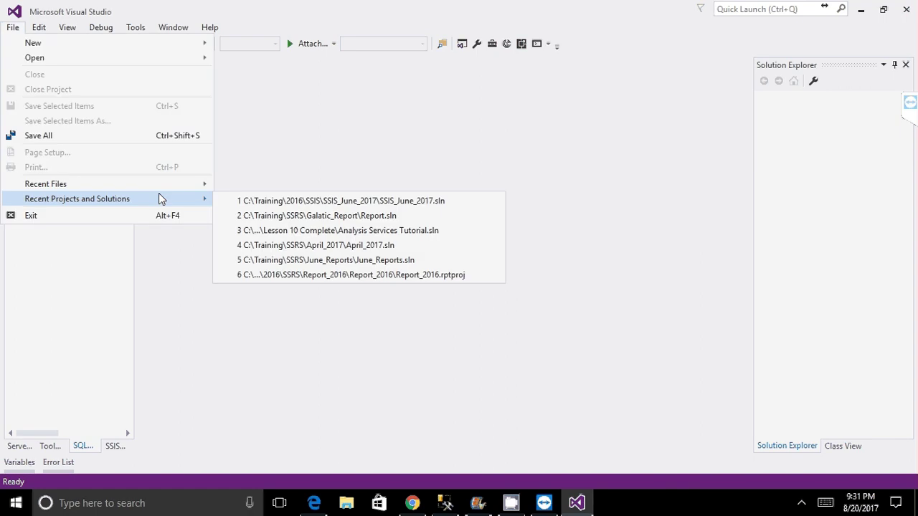
{"action": "left_click", "coordinate": [330, 201]}
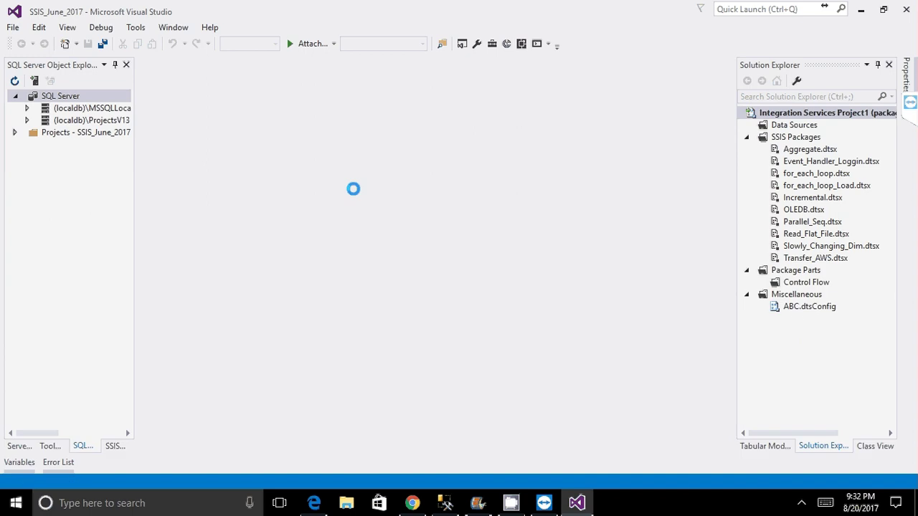
- Open the package configurations of for_each_loop_Load.dtsx and remove the SSIS_Config environment variable configuration
{"action": "left_click", "coordinate": [849, 187]}
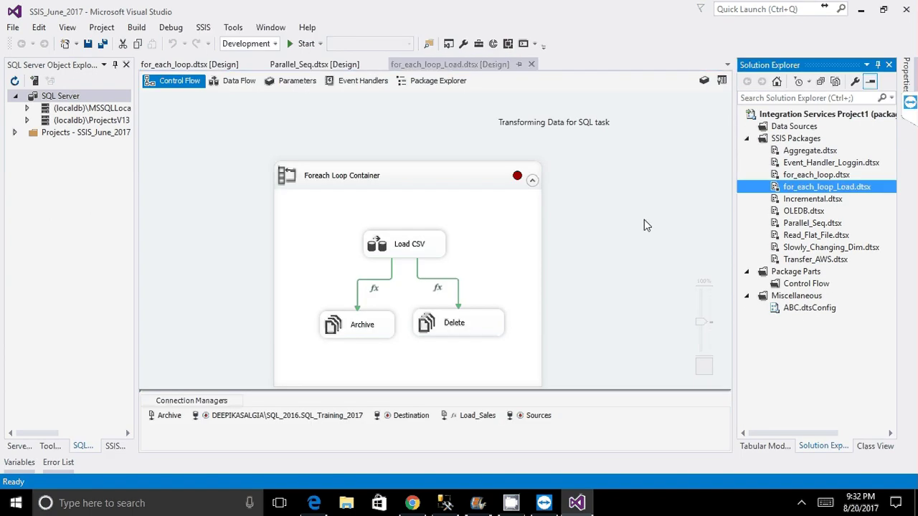
{"action": "left_click", "coordinate": [644, 221]}
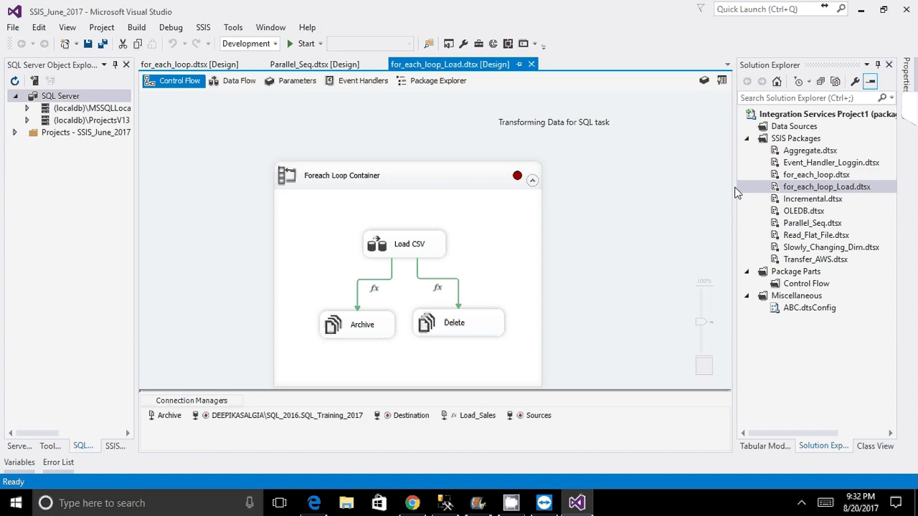
{"action": "right_click", "coordinate": [564, 154]}
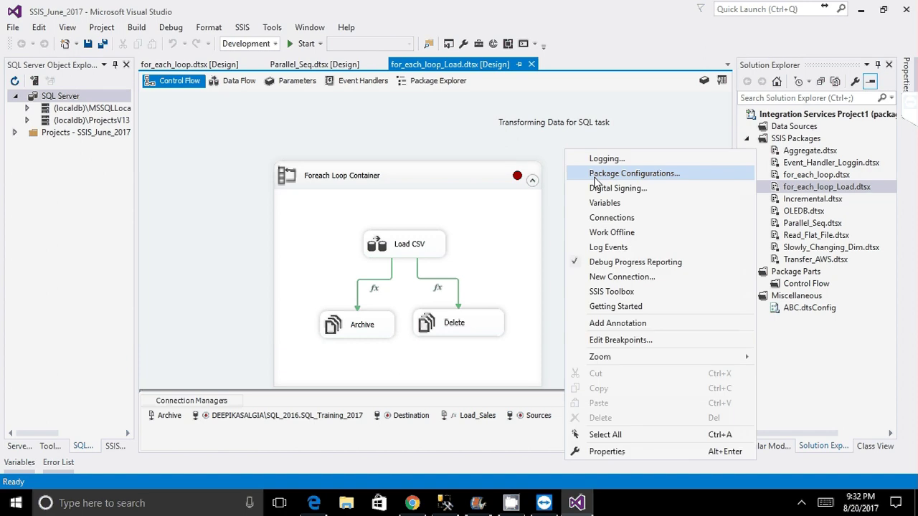
{"action": "left_click", "coordinate": [595, 175]}
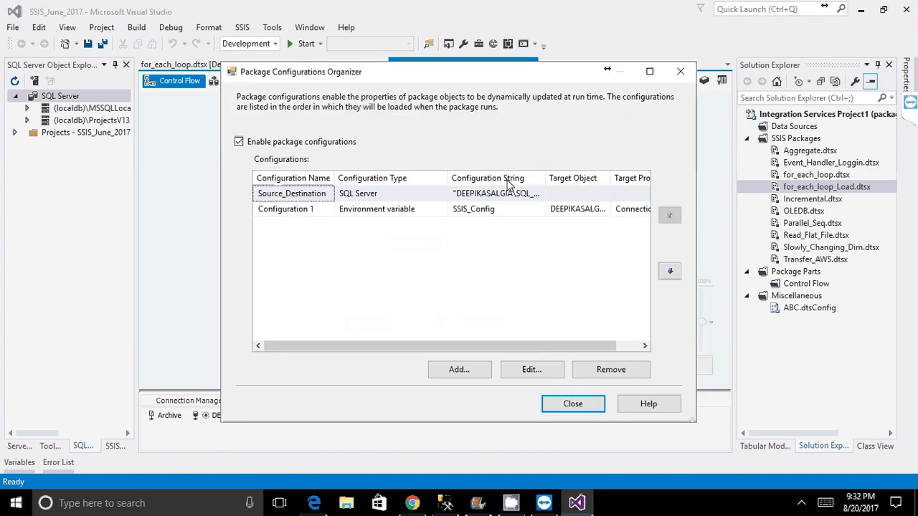
{"action": "left_click", "coordinate": [331, 211]}
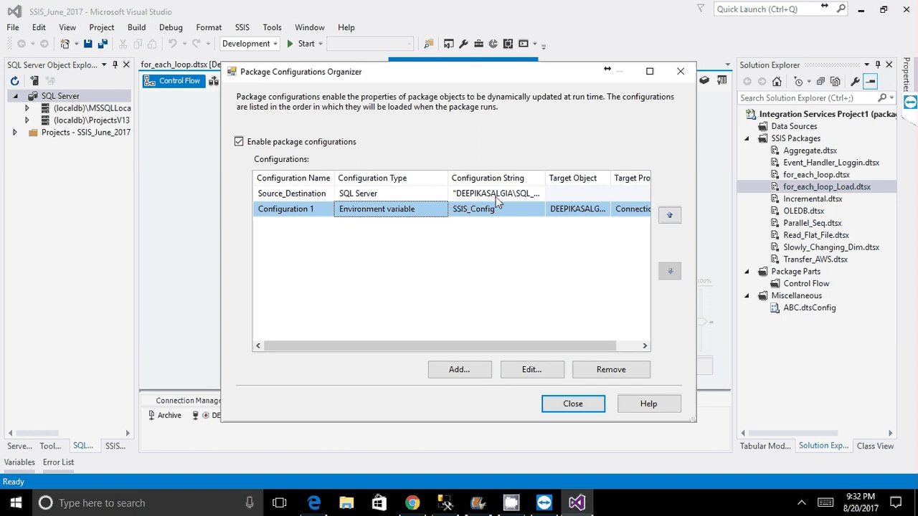
{"action": "left_click", "coordinate": [611, 370]}
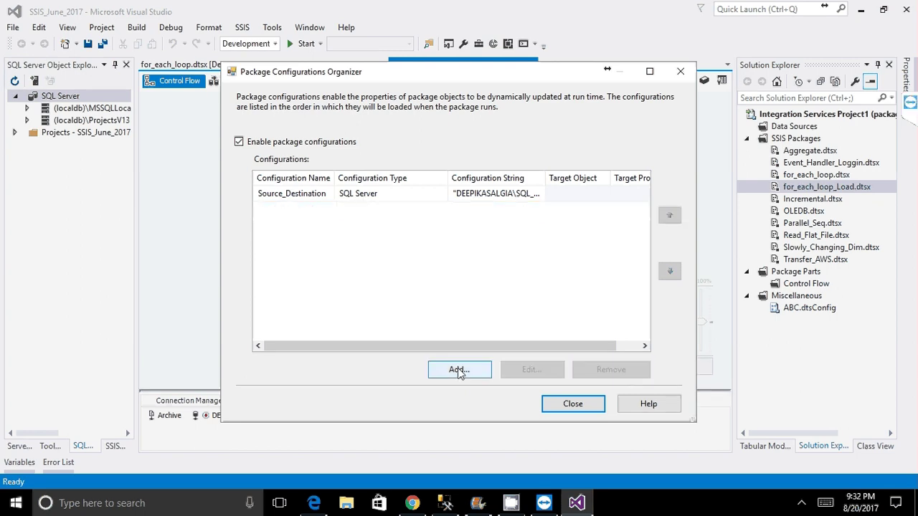
- Add a package configuration of type Environment variable that uses the SSIS_Config_Servername variable
{"action": "left_click", "coordinate": [460, 370]}
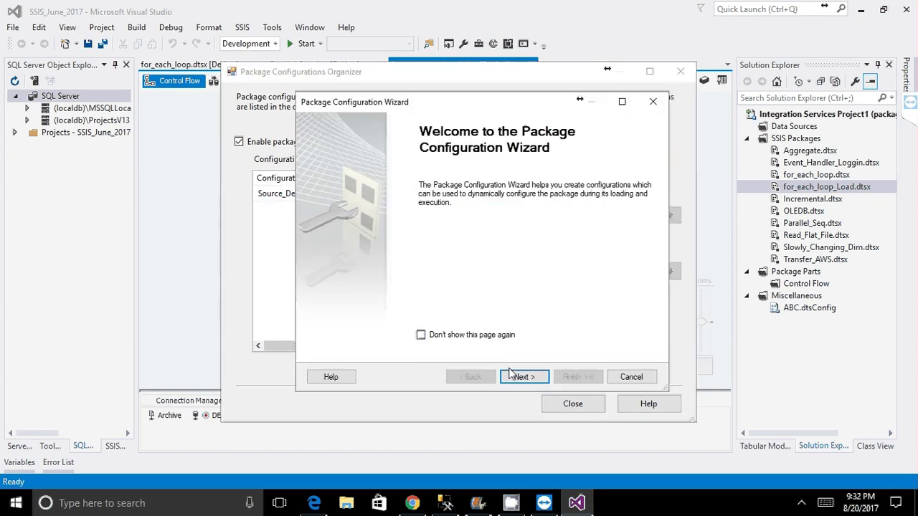
{"action": "left_click", "coordinate": [522, 377]}
{"action": "left_click", "coordinate": [502, 197]}
{"action": "left_click", "coordinate": [480, 218]}
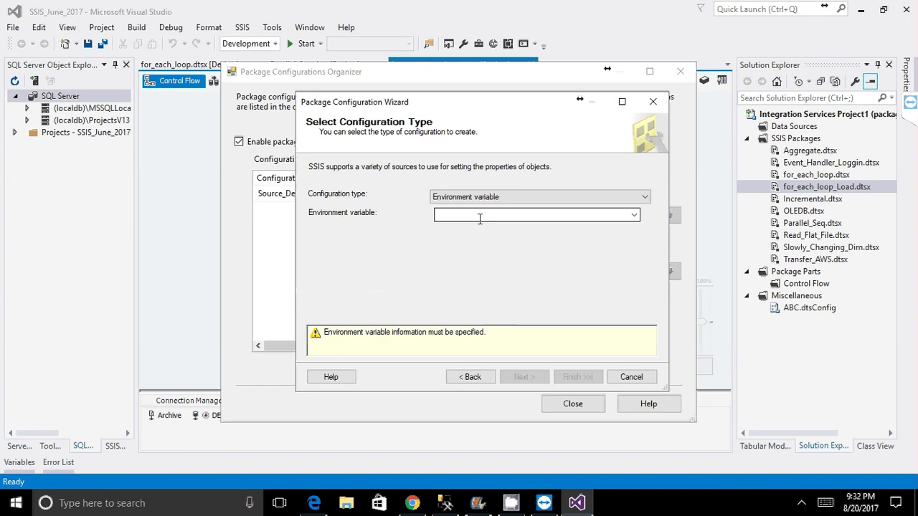
{"action": "left_click_drag", "start_coordinate": [433, 114], "coordinate": [647, 246]}
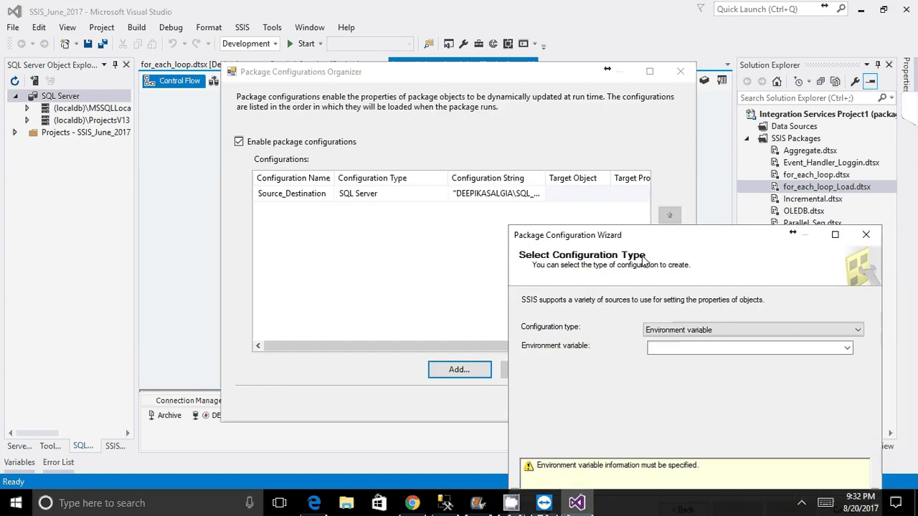
{"action": "left_click_drag", "start_coordinate": [642, 237], "coordinate": [464, 153]}
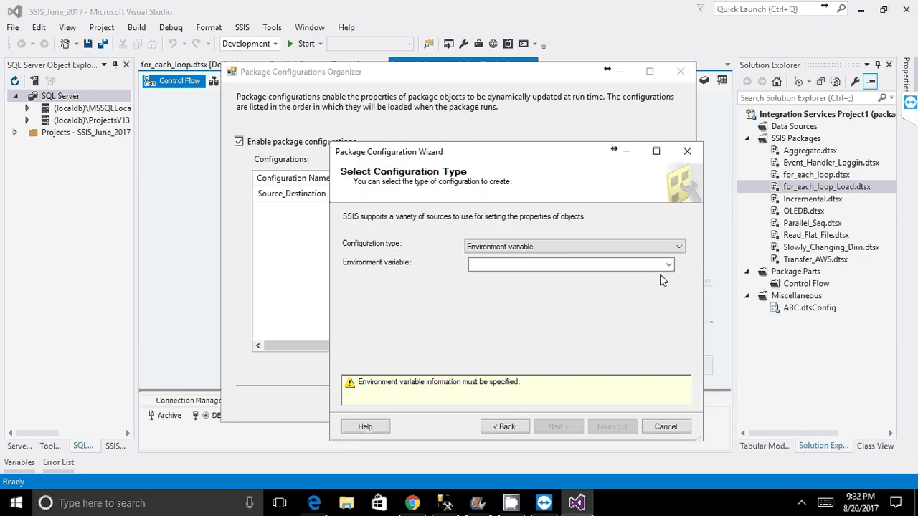
{"action": "left_click", "coordinate": [667, 265]}
{"action": "left_click_drag", "start_coordinate": [672, 147], "coordinate": [558, 202]}
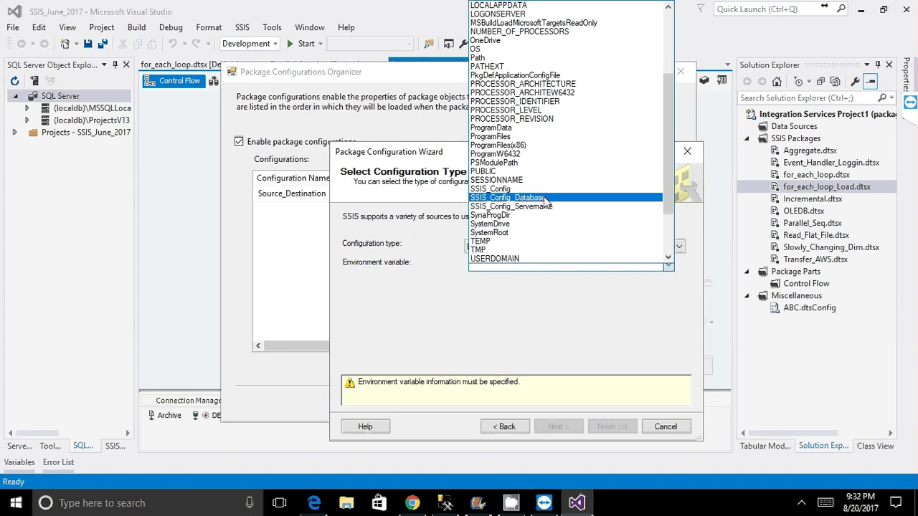
{"action": "left_click", "coordinate": [494, 208]}
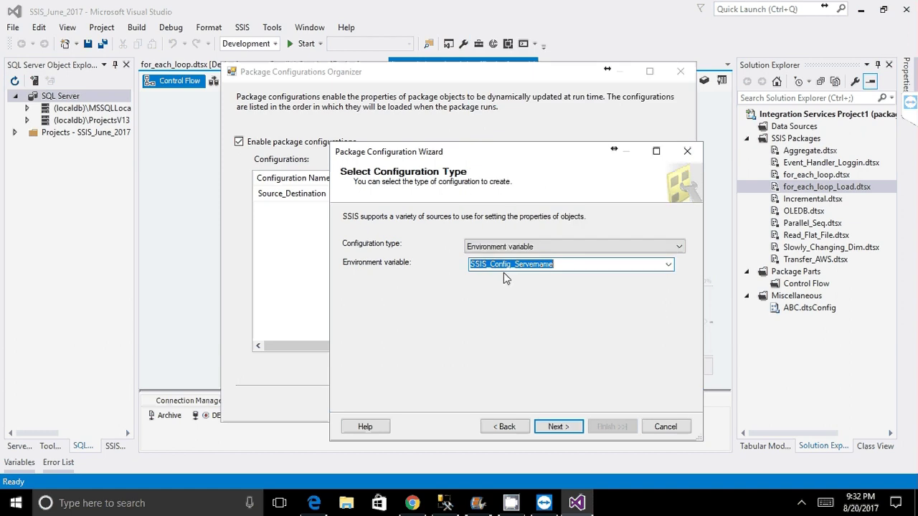
{"action": "left_click", "coordinate": [539, 265]}
{"action": "double_click", "coordinate": [539, 265]}
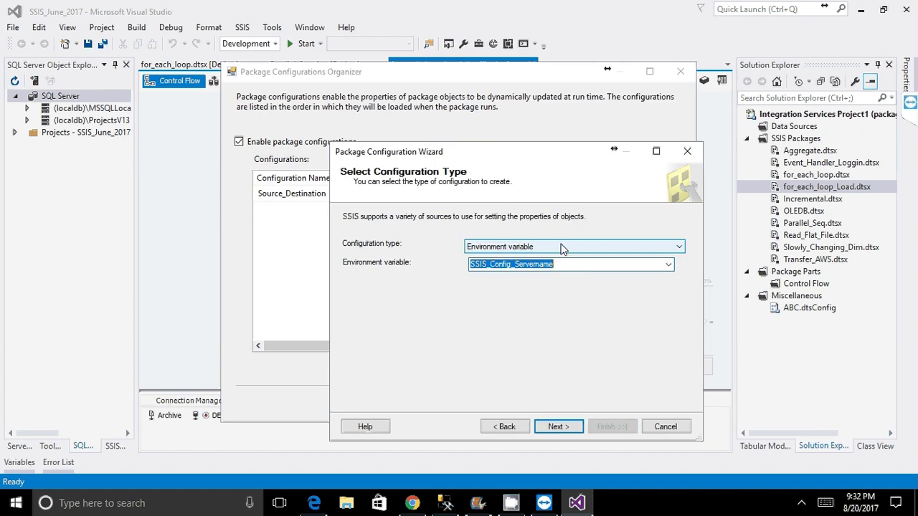
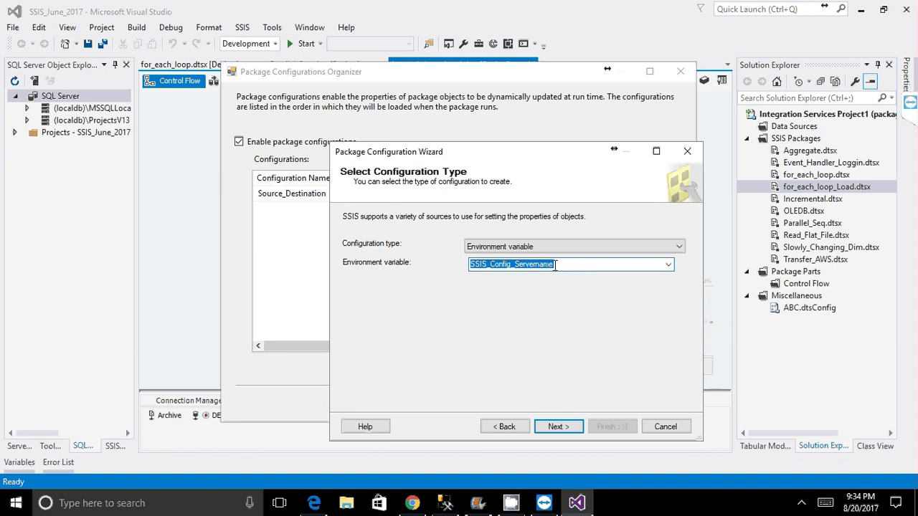
{"action": "mouse_move", "coordinate": [473, 266]}
{"action": "left_mouse_down"}
{"action": "mouse_move", "coordinate": [524, 264]}
{"action": "mouse_move", "coordinate": [470, 264]}
{"action": "left_mouse_up"}
{"action": "left_click", "coordinate": [917, 219]}
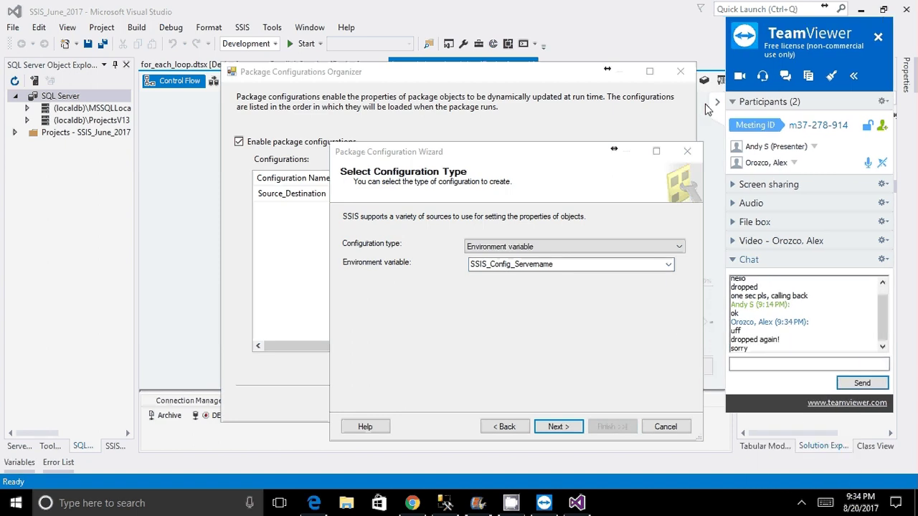
{"action": "left_click", "coordinate": [715, 104]}
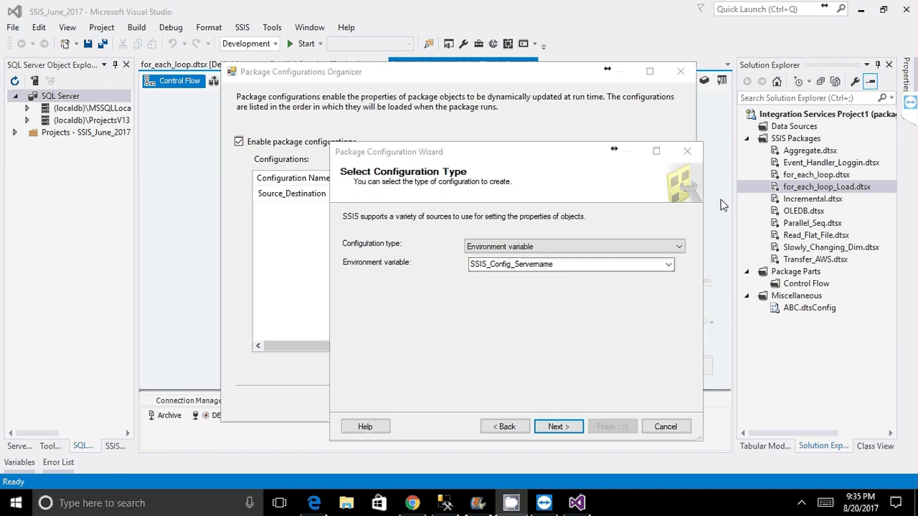
{"action": "left_click", "coordinate": [552, 265]}
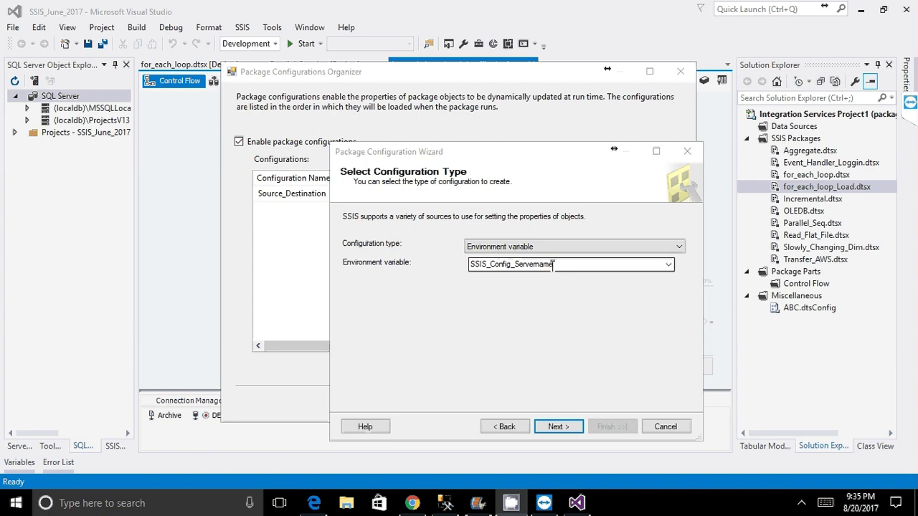
{"action": "left_click_drag", "start_coordinate": [552, 265], "coordinate": [473, 271]}
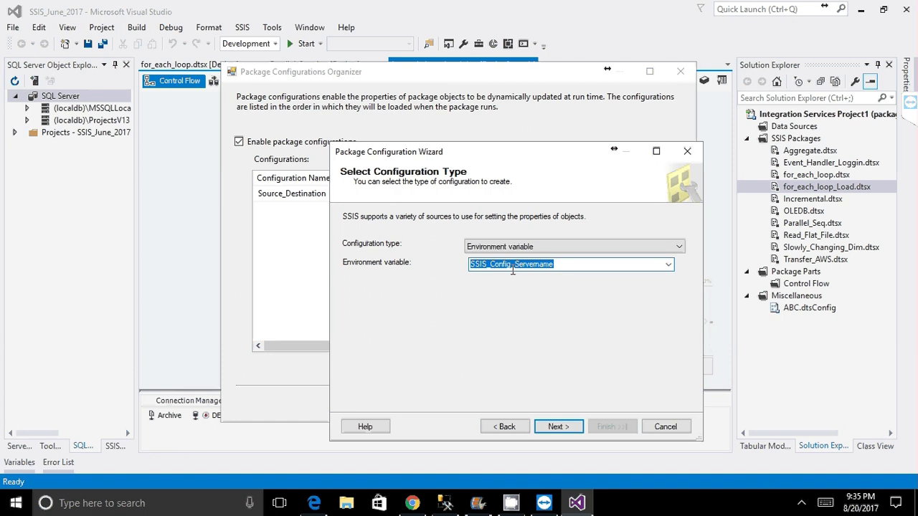
- Choose the ServerName property of the SQL_Training_2017 connection manager as the configuration's target property and proceed to the wizard's final page
{"action": "left_click", "coordinate": [558, 426]}
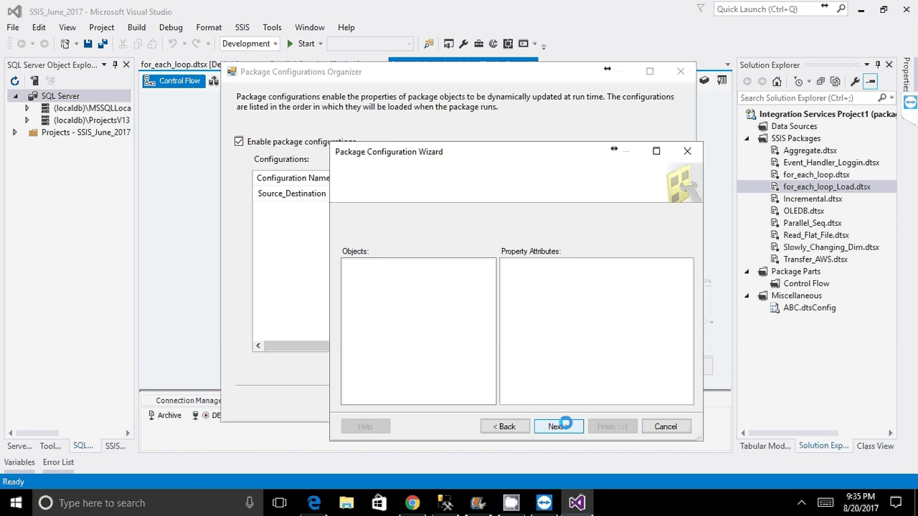
{"action": "double_click", "coordinate": [404, 147]}
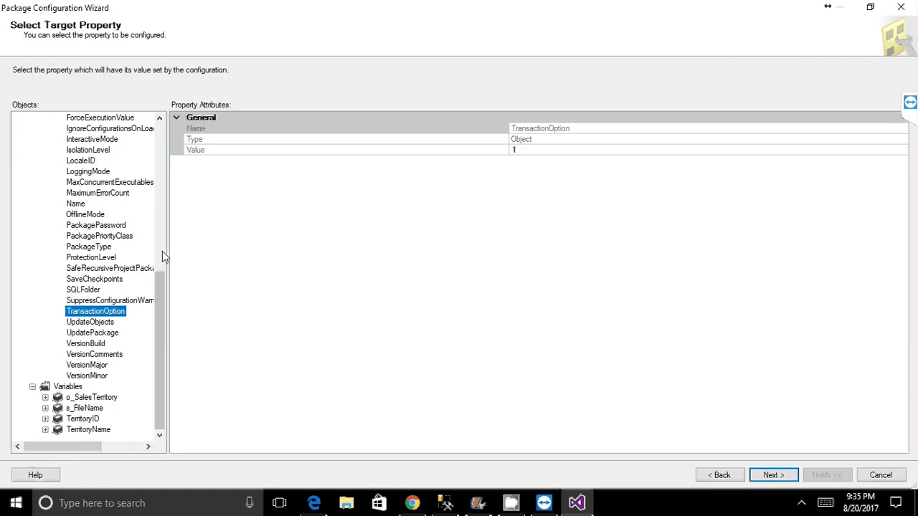
{"action": "left_click_drag", "start_coordinate": [164, 281], "coordinate": [165, 132]}
{"action": "left_click", "coordinate": [33, 214]}
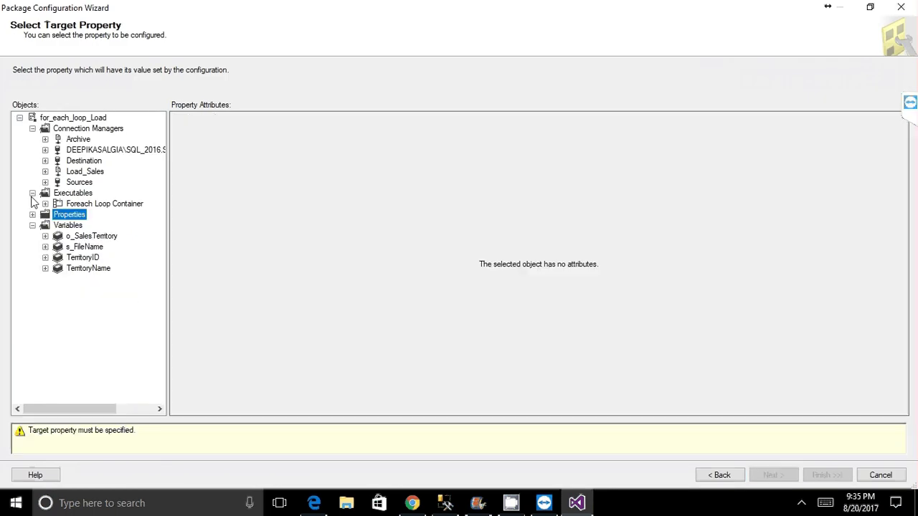
{"action": "left_click", "coordinate": [32, 194]}
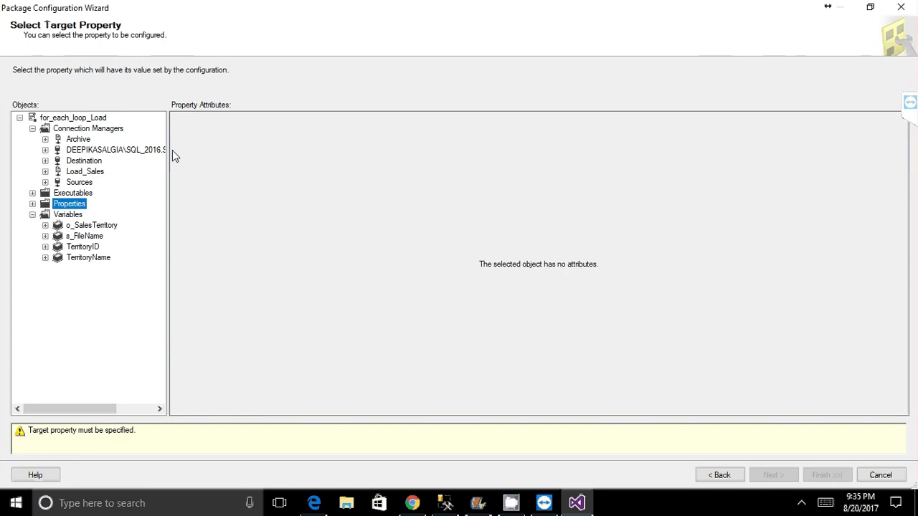
{"action": "left_click", "coordinate": [172, 150]}
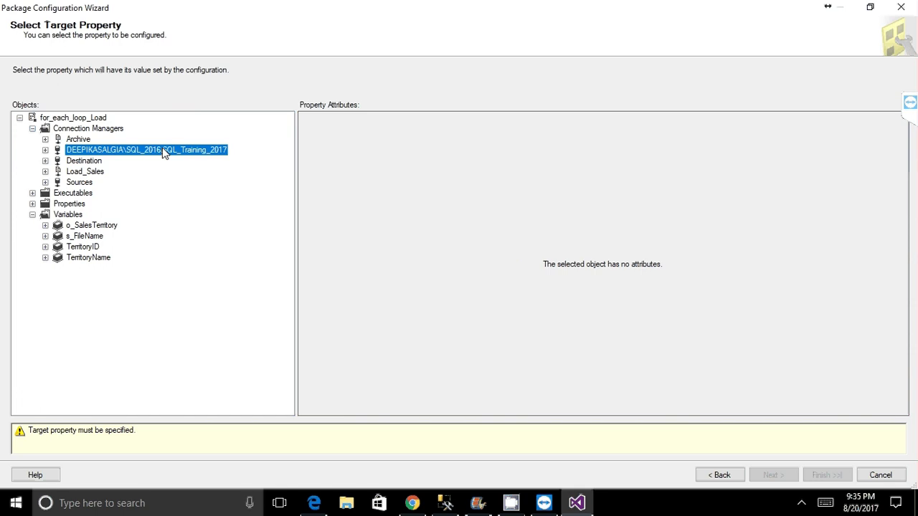
{"action": "left_click", "coordinate": [45, 150]}
{"action": "left_click", "coordinate": [58, 161]}
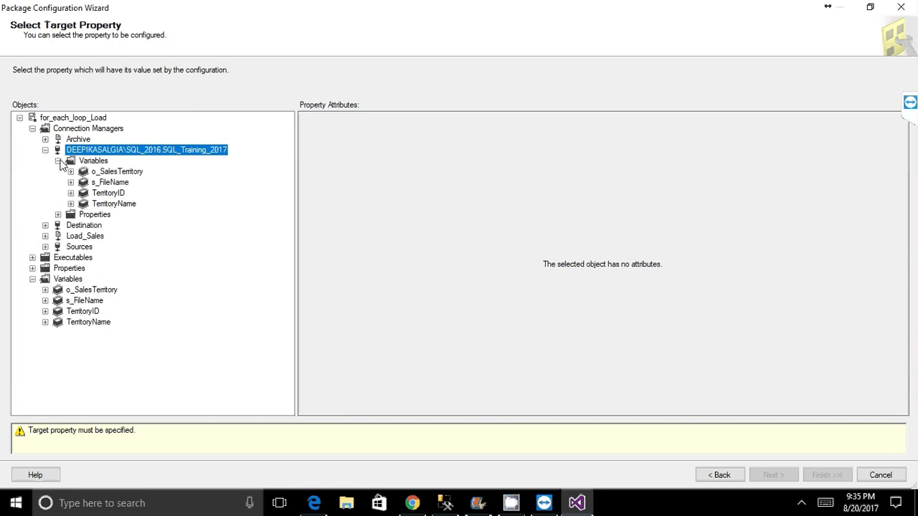
{"action": "left_click", "coordinate": [58, 160]}
{"action": "left_click", "coordinate": [58, 171]}
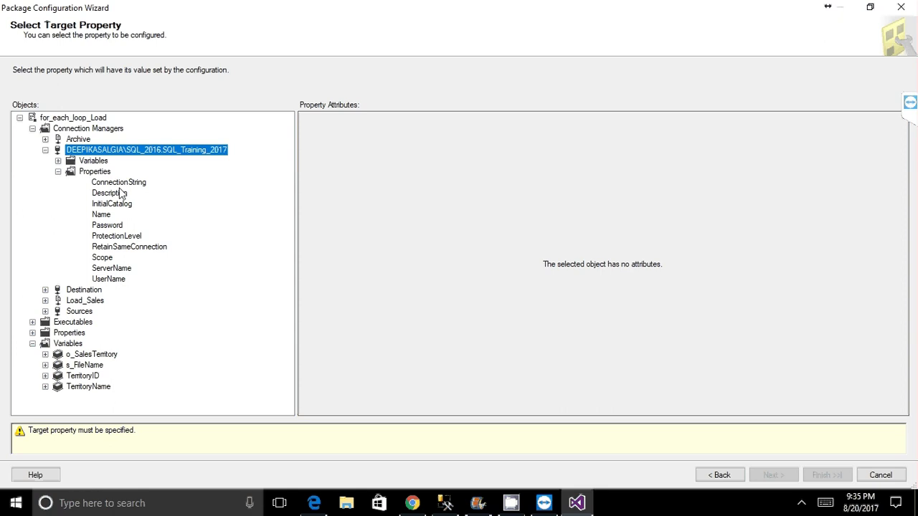
{"action": "left_click", "coordinate": [111, 268]}
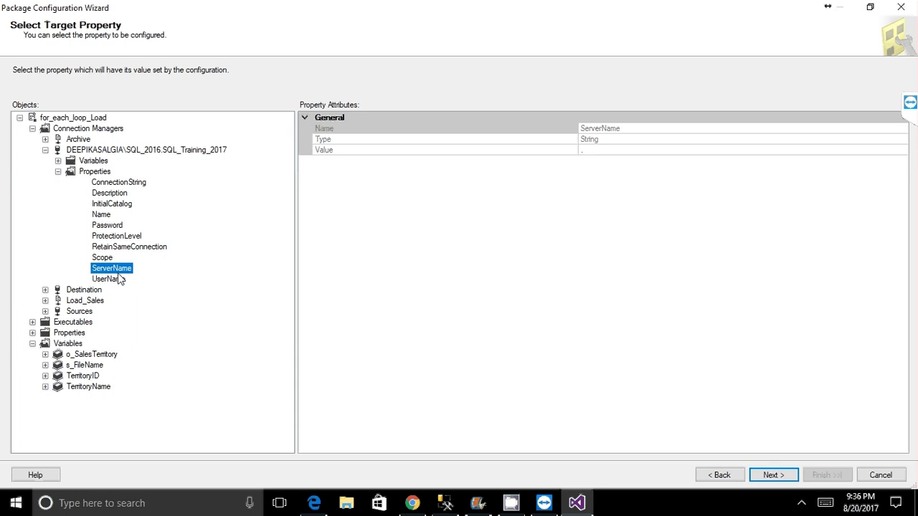
{"action": "left_click", "coordinate": [773, 475]}
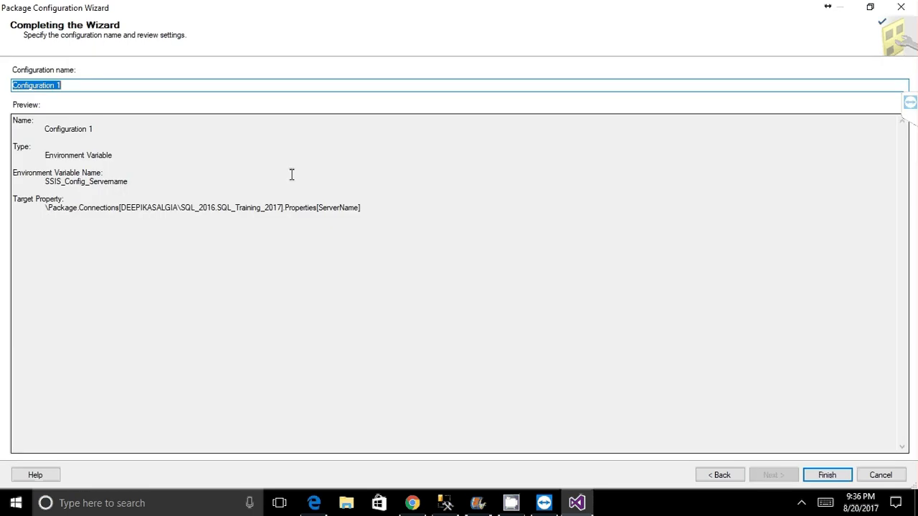
- Name the new environment variable configuration SSIS_Config_Server and complete the wizard
{"action": "type", "text": "SSIS"}
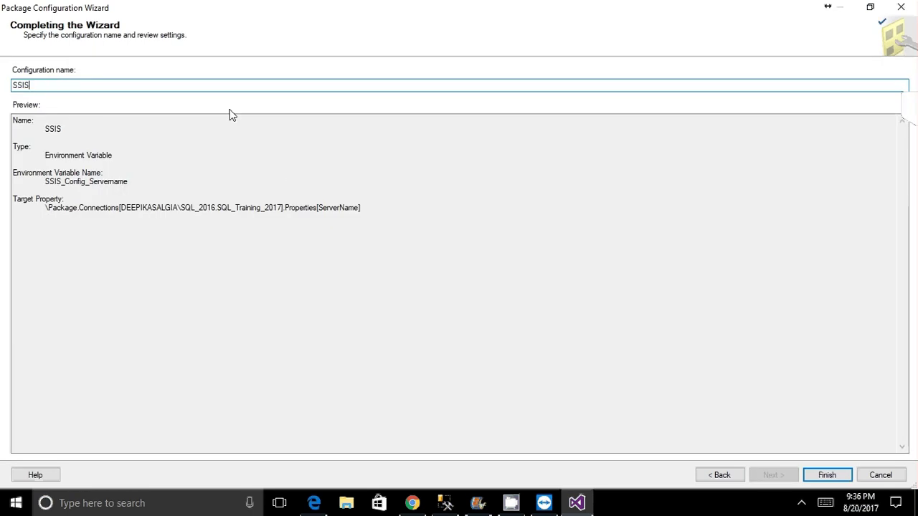
{"action": "type", "text": "_Con"}
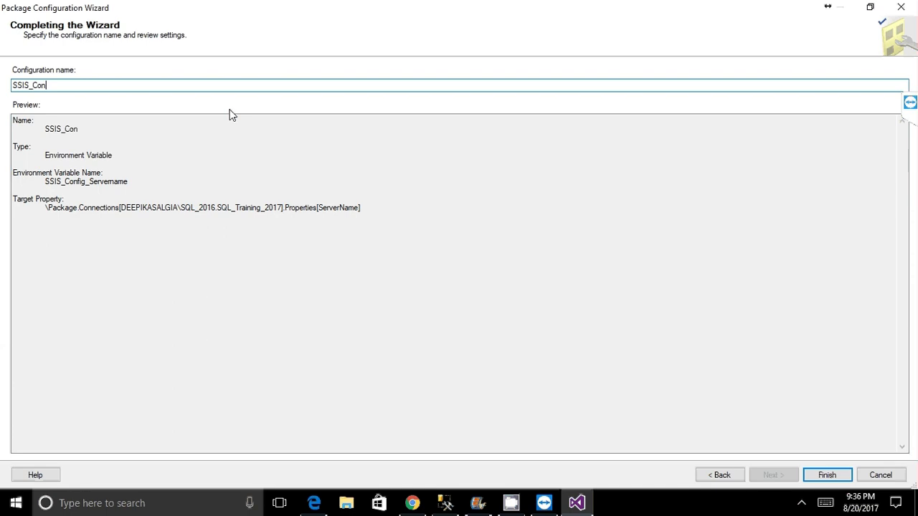
{"action": "type", "text": "fig_Server"}
{"action": "left_click", "coordinate": [826, 475]}
{"action": "left_click", "coordinate": [392, 210]}
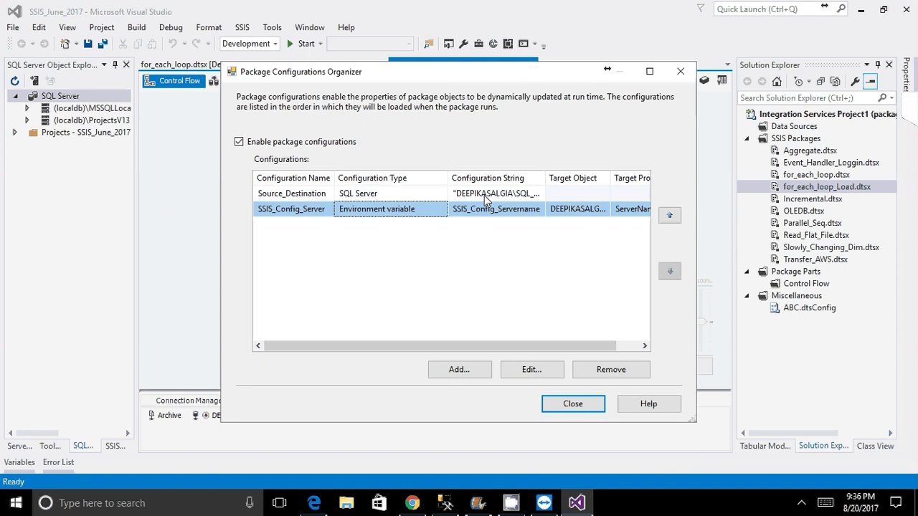
{"action": "left_click", "coordinate": [484, 195]}
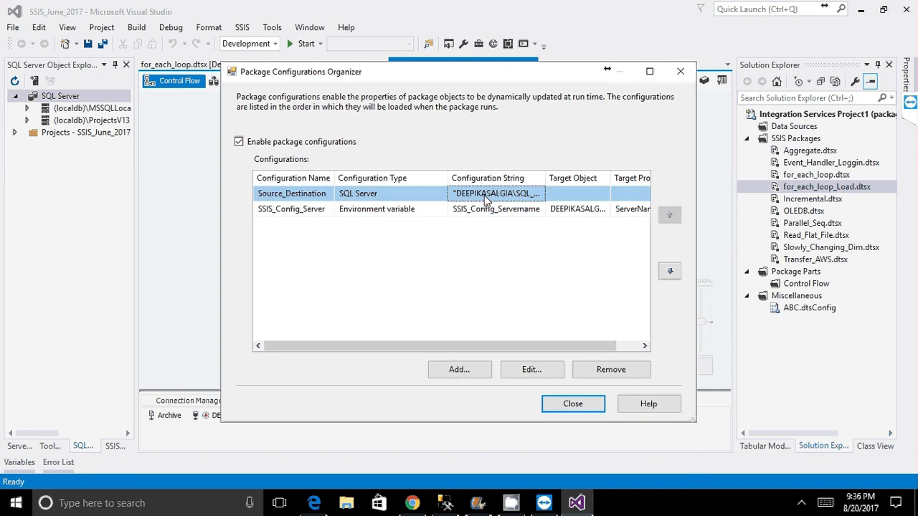
{"action": "left_click_drag", "start_coordinate": [478, 81], "coordinate": [468, 49]}
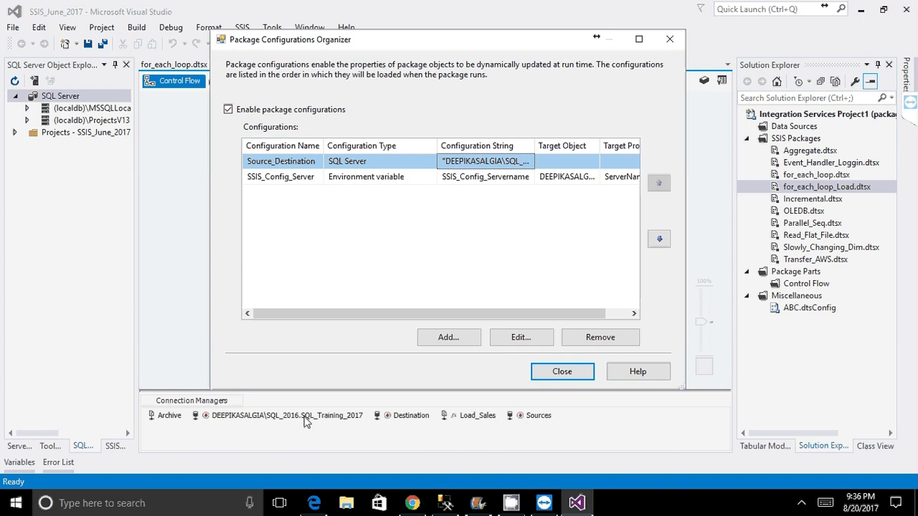
- Add another package configuration of type Environment variable that uses the SSIS_Config_Database variable
{"action": "left_click", "coordinate": [448, 336]}
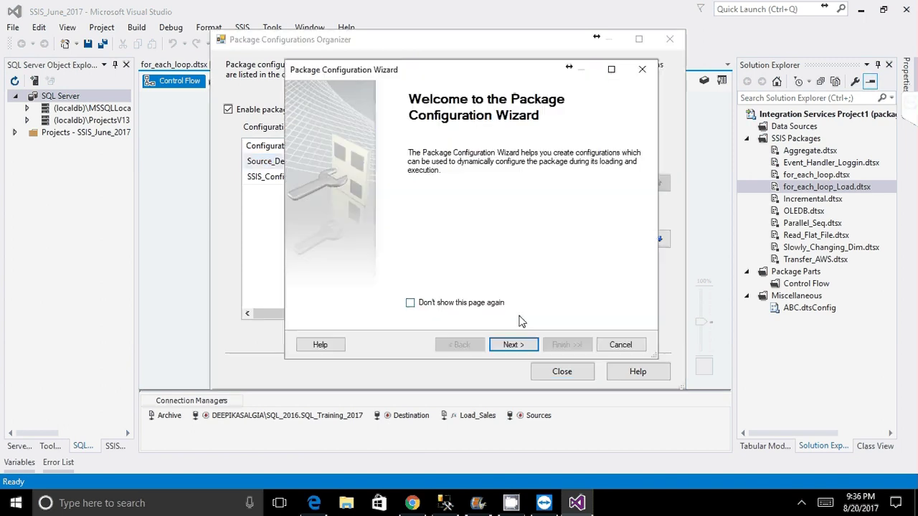
{"action": "left_click", "coordinate": [512, 344]}
{"action": "left_click", "coordinate": [502, 164]}
{"action": "left_click", "coordinate": [479, 185]}
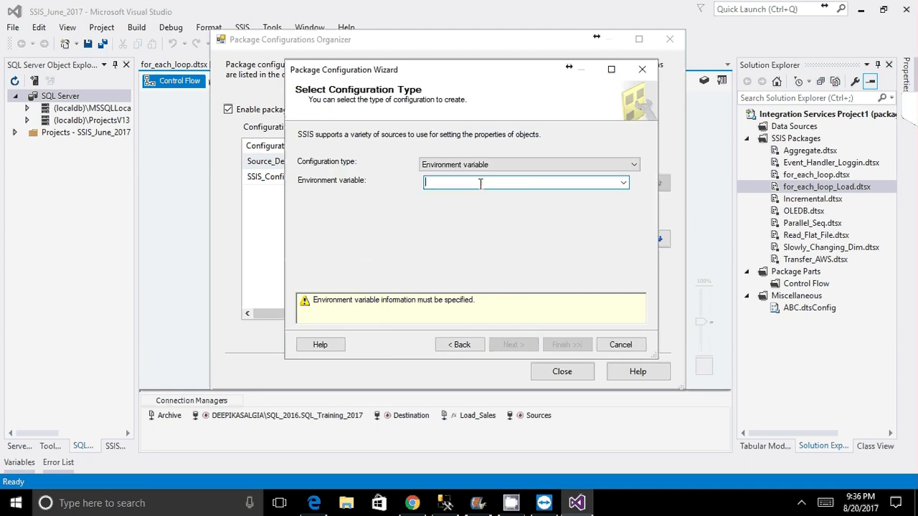
{"action": "left_click", "coordinate": [623, 182]}
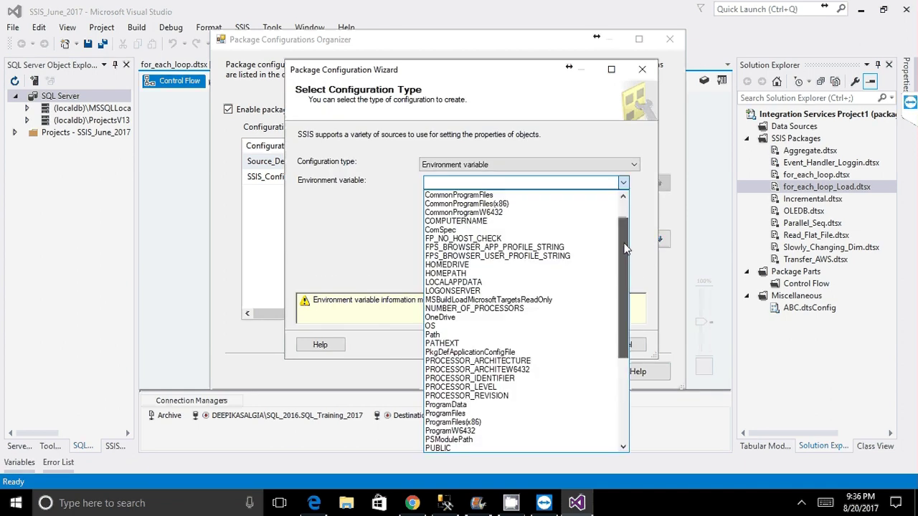
{"action": "left_click_drag", "start_coordinate": [625, 248], "coordinate": [624, 322]}
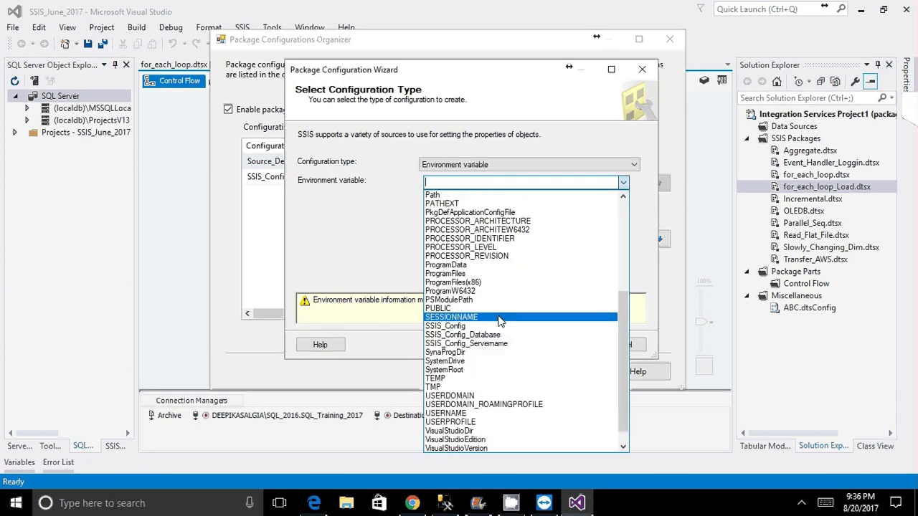
{"action": "left_click", "coordinate": [462, 335]}
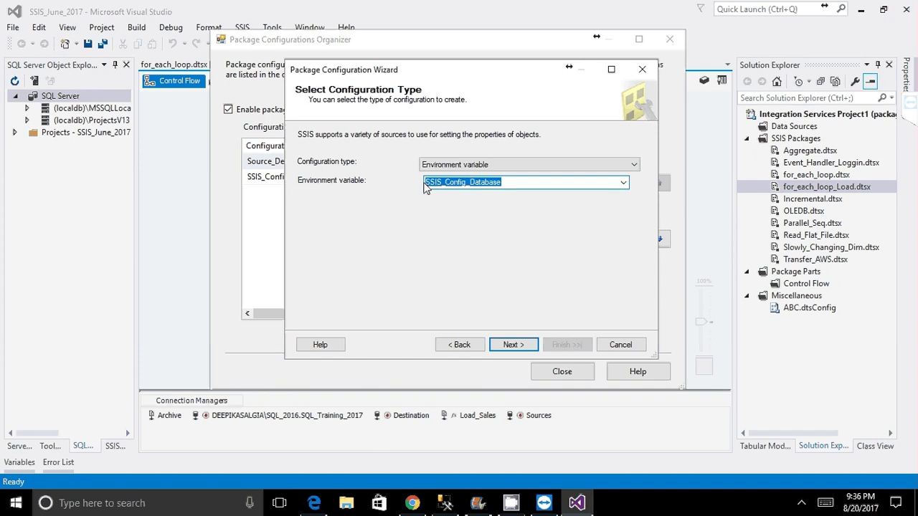
{"action": "left_click", "coordinate": [513, 345]}
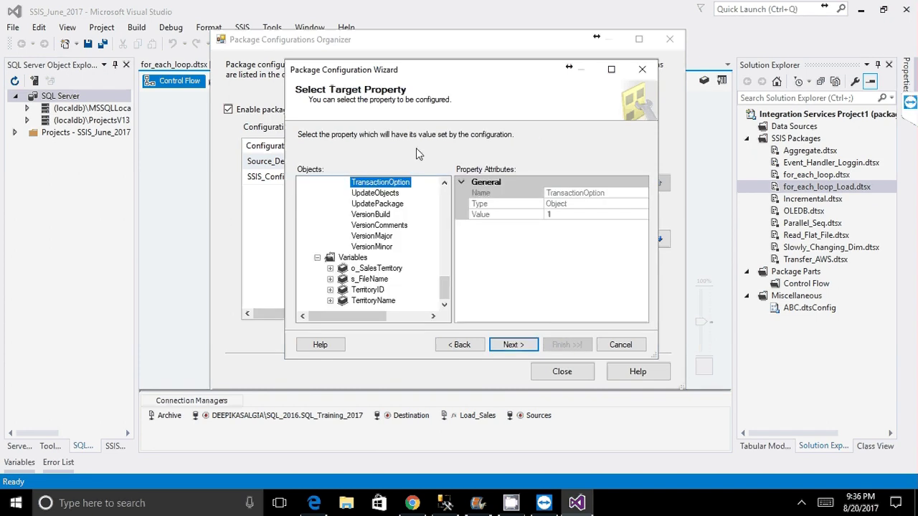
- Choose the InitialCatalog property of the SQL_Training_2017 connection manager as the target property and proceed to the final page
{"action": "double_click", "coordinate": [433, 70]}
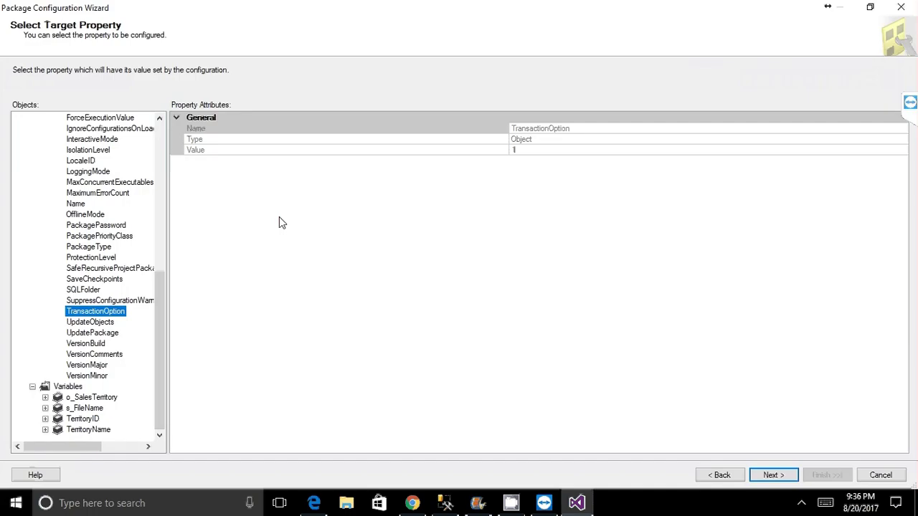
{"action": "scroll", "coordinate": [151, 138], "scroll_direction": "up", "scroll_amount": 10}
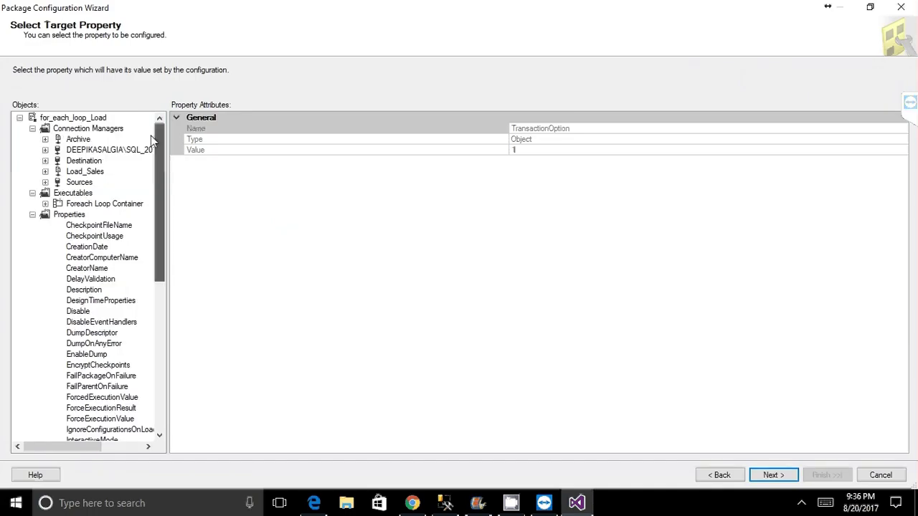
{"action": "left_click_drag", "start_coordinate": [172, 146], "coordinate": [278, 146]}
{"action": "left_click", "coordinate": [54, 152]}
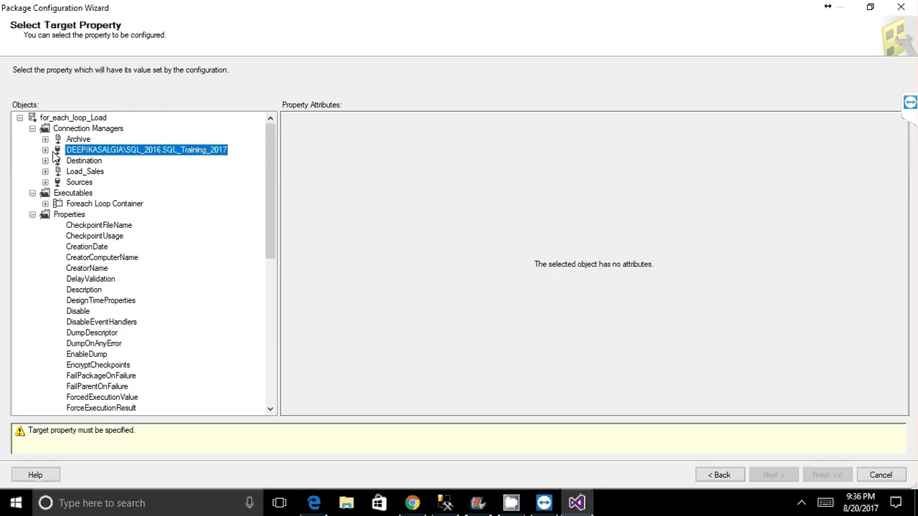
{"action": "double_click", "coordinate": [55, 152]}
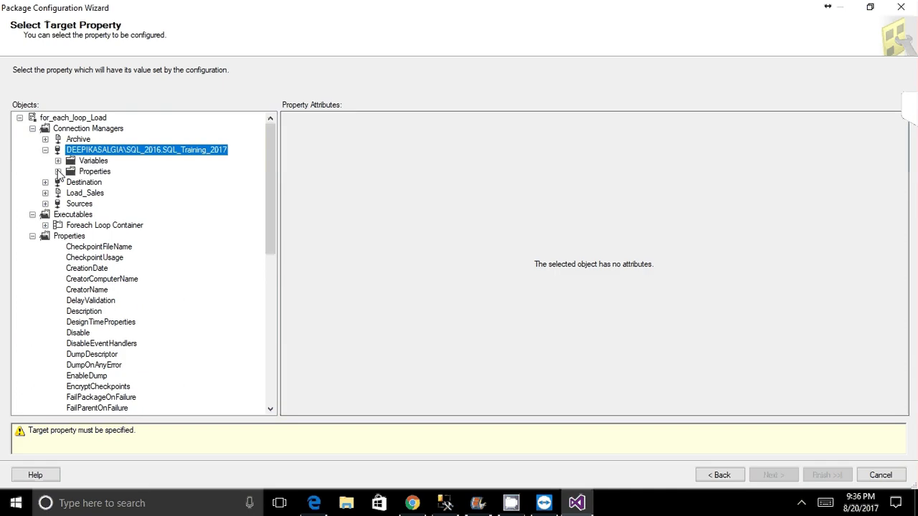
{"action": "left_click", "coordinate": [58, 172]}
{"action": "left_click", "coordinate": [112, 204]}
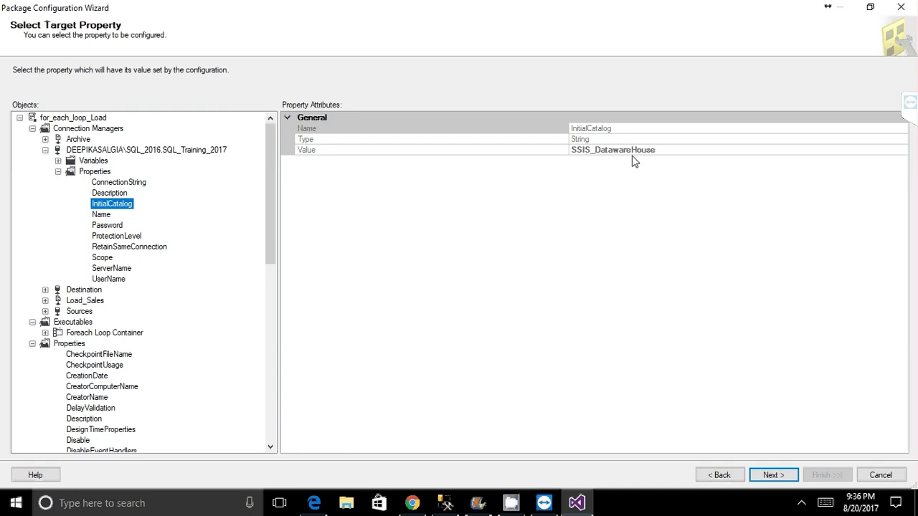
{"action": "left_click", "coordinate": [773, 475]}
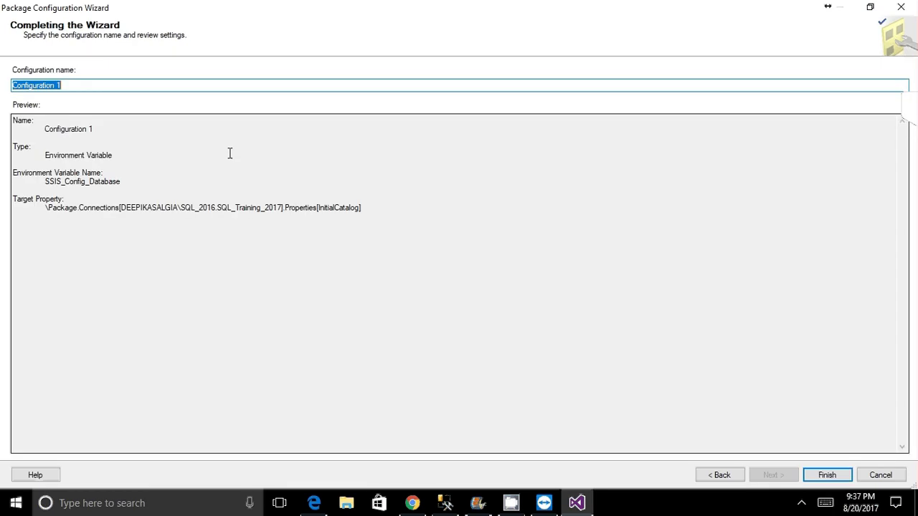
- Complete the wizard with the configuration named SSIS_Config_DB, and widen the organizer window and its Configuration String column
{"action": "type", "text": "SSIS_Cofig"}
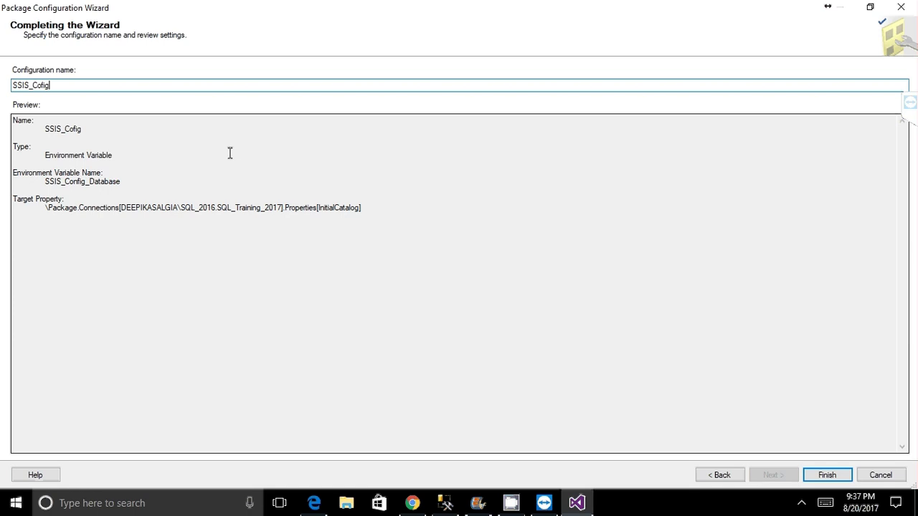
{"action": "type", "text": "_"}
{"action": "key", "text": "BackSpace"}
{"action": "key", "text": "BackSpace"}
{"action": "key", "text": "BackSpace"}
{"action": "key", "text": "BackSpace"}
{"action": "type", "text": "m"}
{"action": "key", "text": "BackSpace"}
{"action": "type", "text": "nfig_DB"}
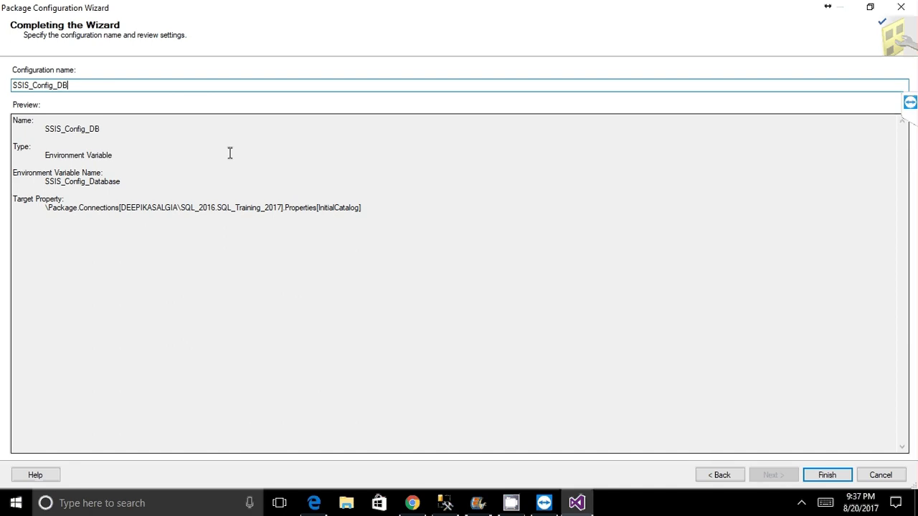
{"action": "left_click", "coordinate": [826, 476]}
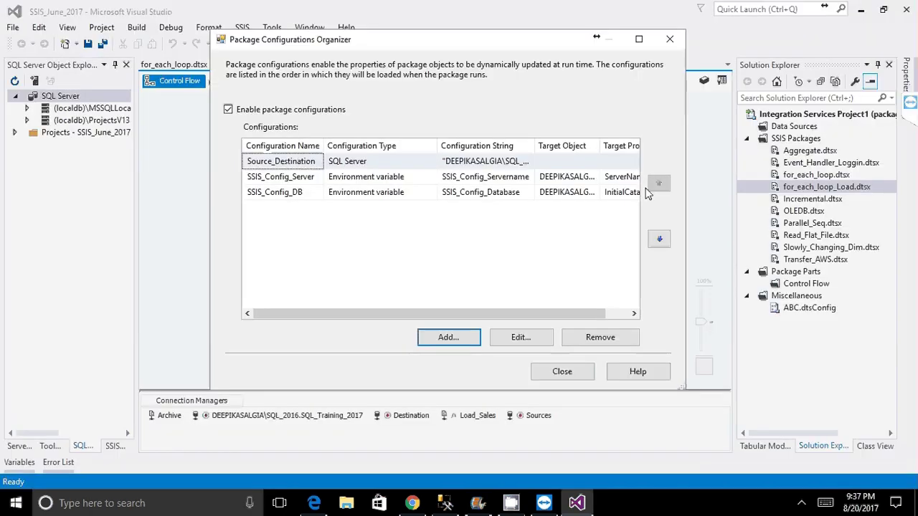
{"action": "left_click_drag", "start_coordinate": [685, 192], "coordinate": [847, 190]}
{"action": "left_click_drag", "start_coordinate": [533, 150], "coordinate": [650, 152]}
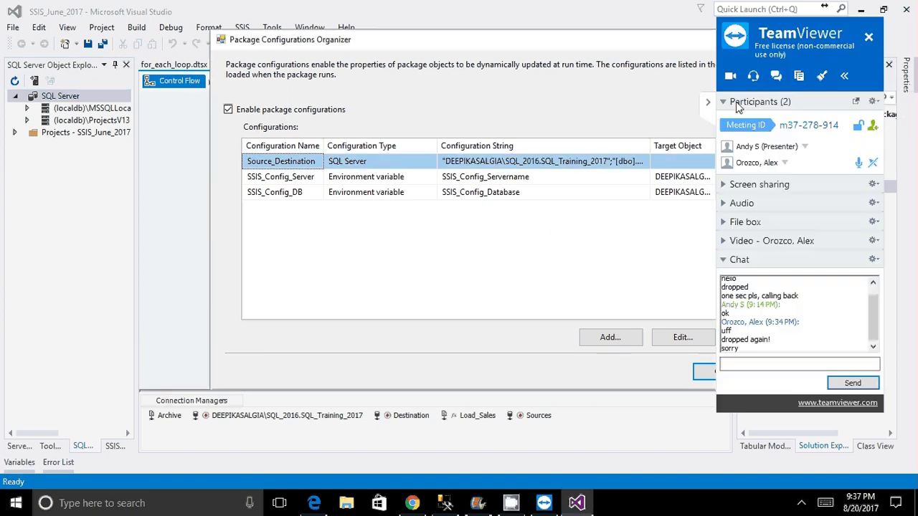
{"action": "left_click", "coordinate": [710, 111]}
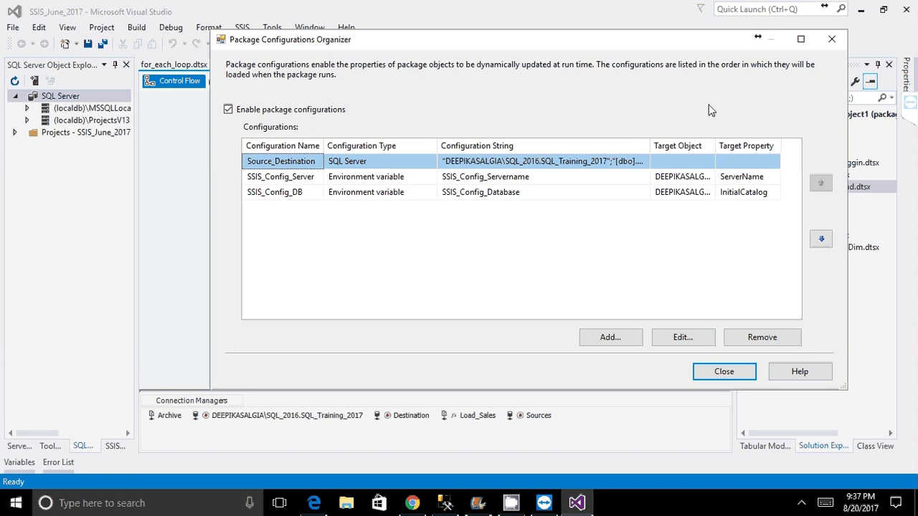
{"action": "left_click", "coordinate": [912, 105]}
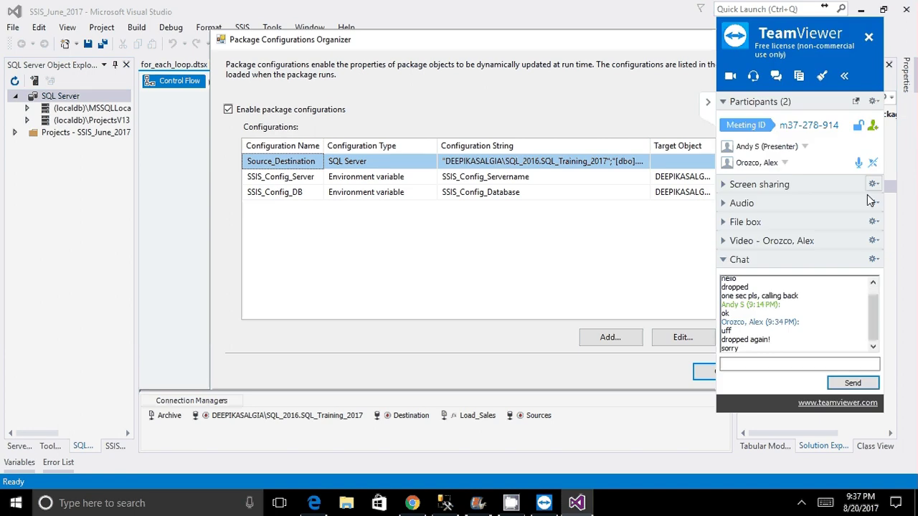
{"action": "left_click", "coordinate": [783, 366]}
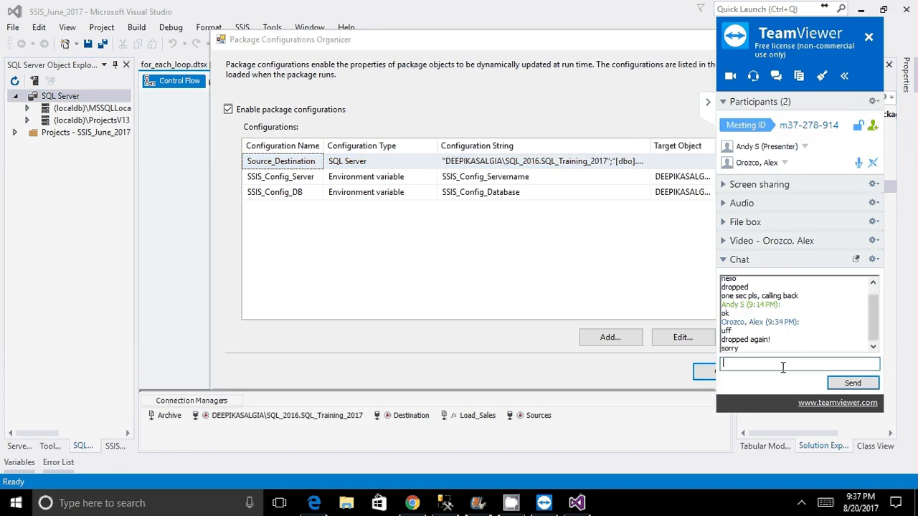
{"action": "type", "text": "you"}
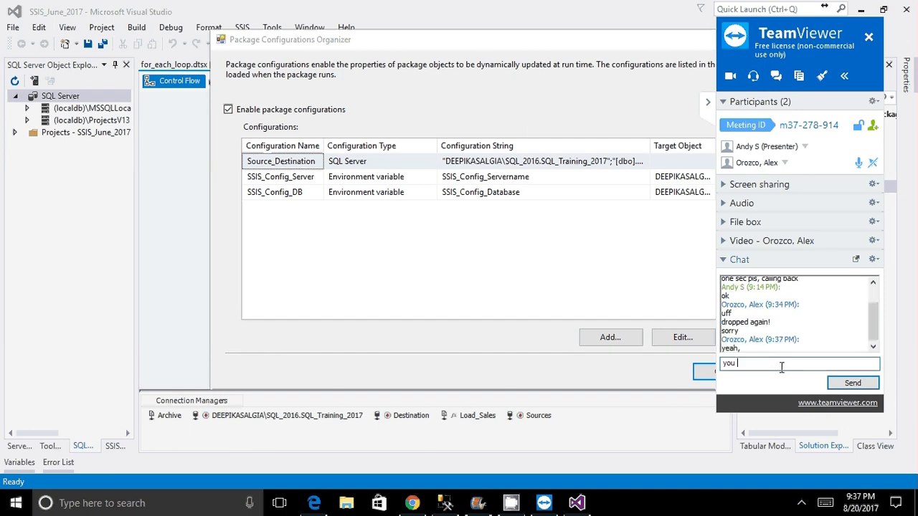
{"action": "key", "text": "BackSpace"}
{"action": "key", "text": "BackSpace"}
{"action": "key", "text": "BackSpace"}
{"action": "key", "text": "BackSpace"}
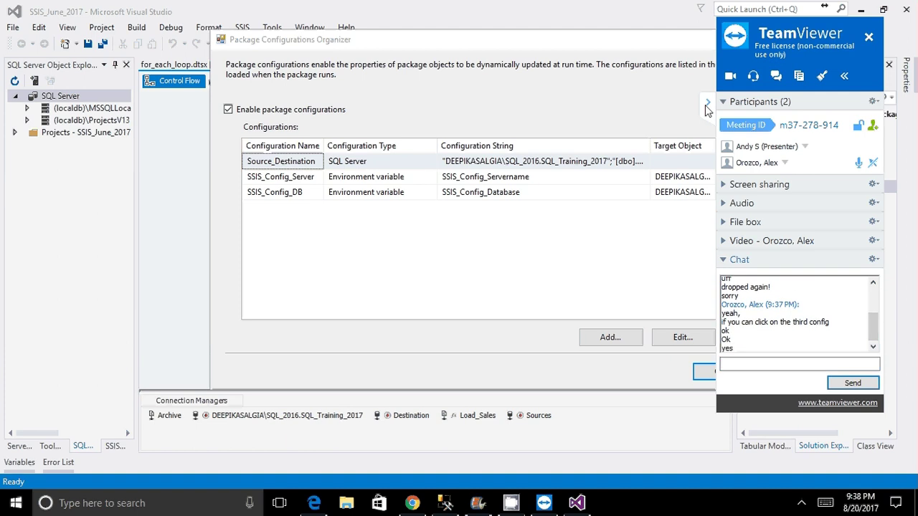
{"action": "left_click", "coordinate": [708, 104]}
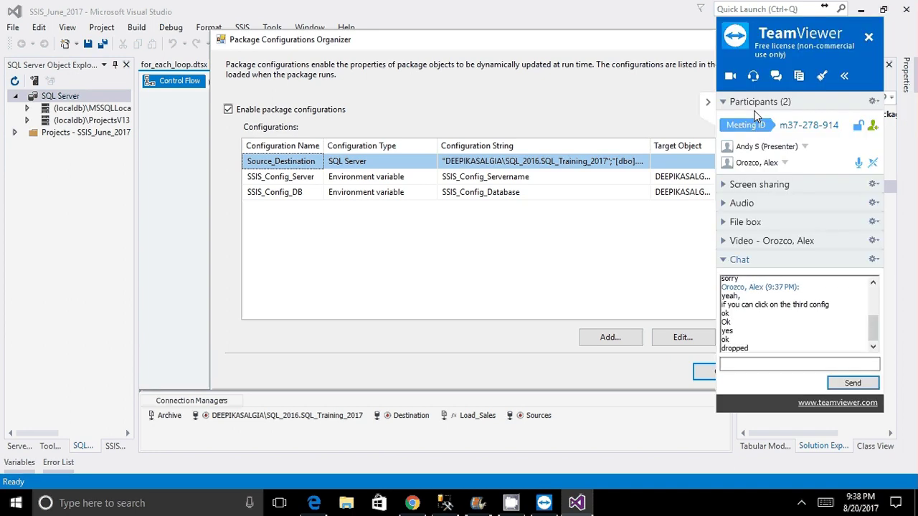
{"action": "left_click", "coordinate": [708, 102]}
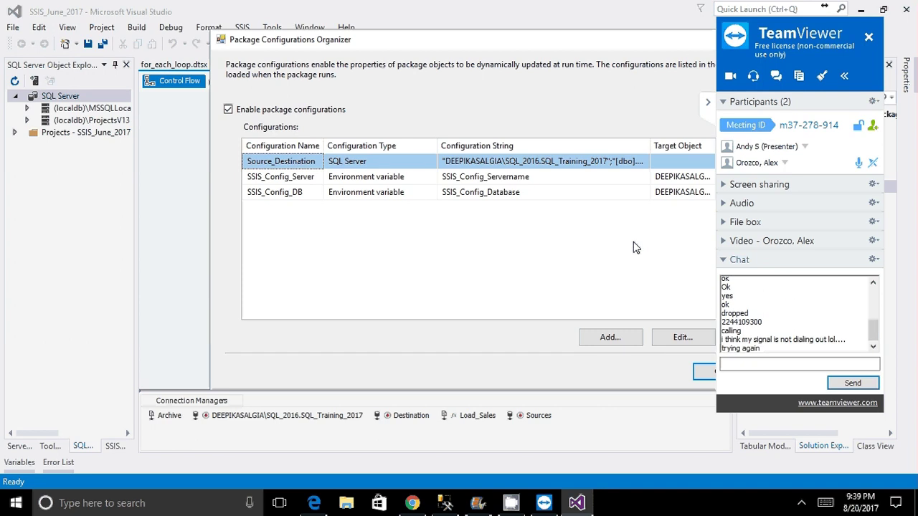
{"action": "left_click", "coordinate": [707, 105]}
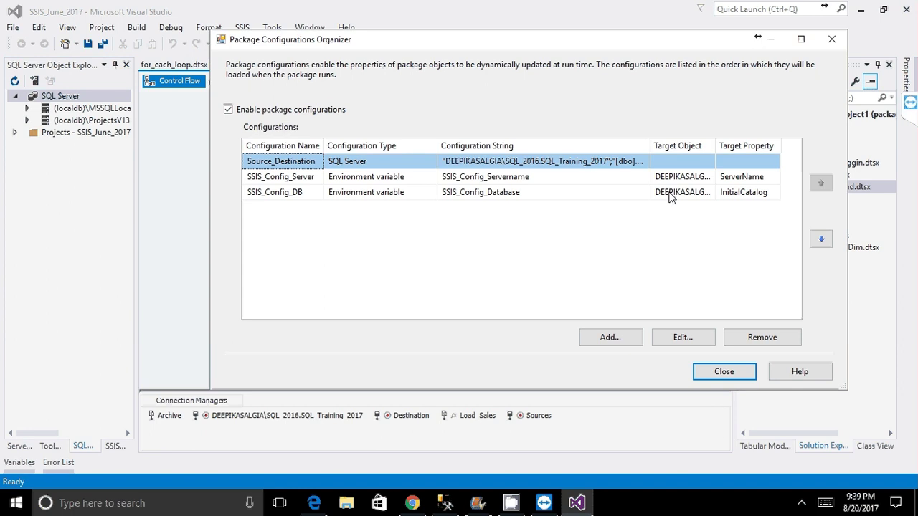
- Reopen the SSIS_Config_DB configuration for editing, advance to its target property page, and enlarge the wizard and its object tree
{"action": "left_click", "coordinate": [519, 192]}
{"action": "left_click", "coordinate": [682, 337]}
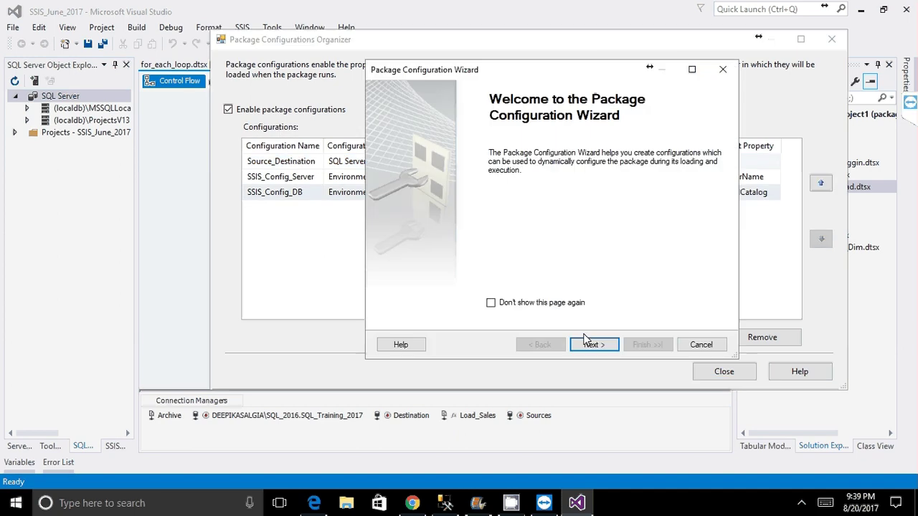
{"action": "left_click", "coordinate": [592, 344]}
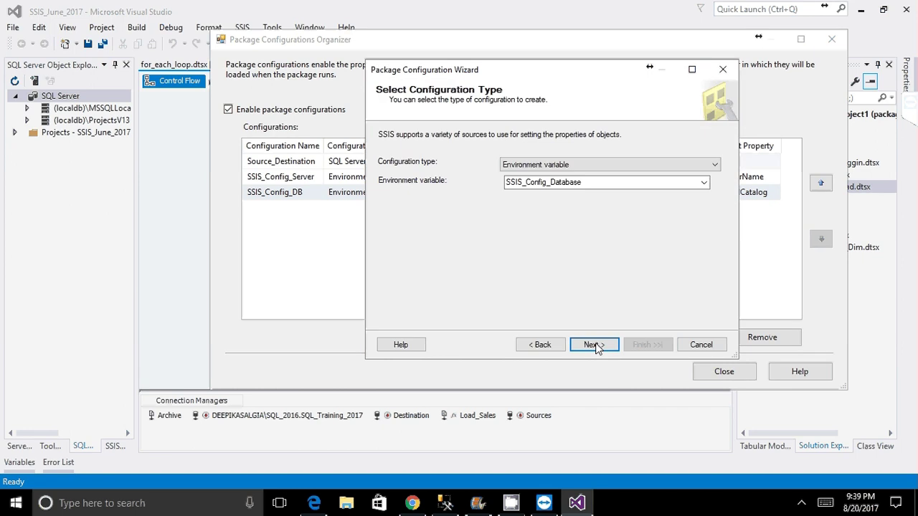
{"action": "left_click", "coordinate": [593, 345]}
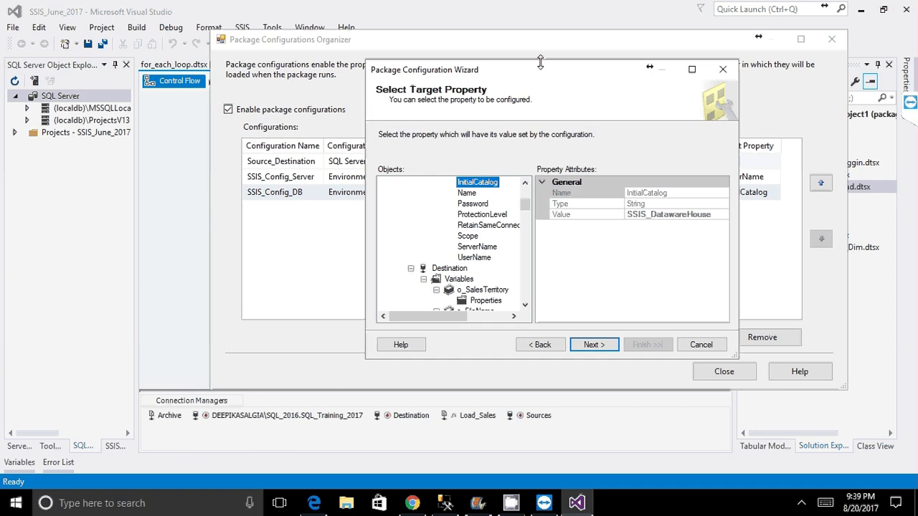
{"action": "left_click", "coordinate": [691, 70]}
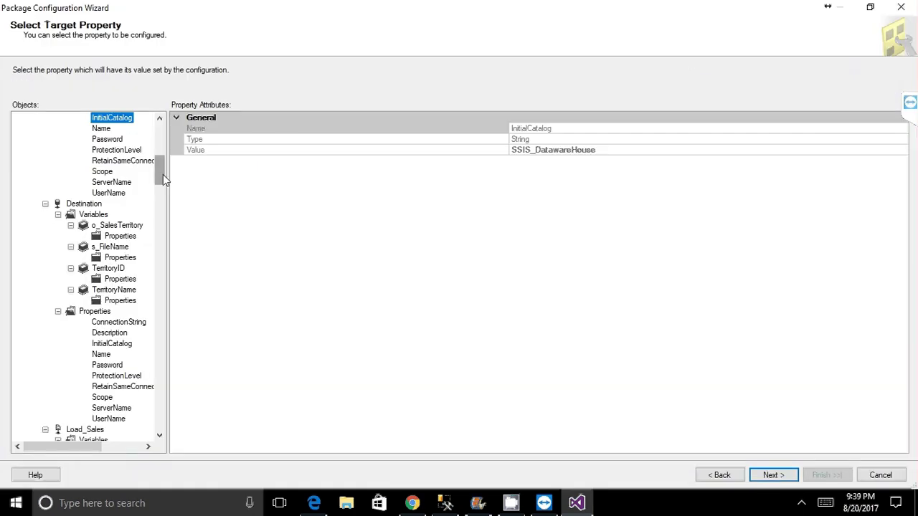
{"action": "scroll", "coordinate": [163, 174], "scroll_direction": "up", "scroll_amount": 10}
{"action": "left_click_drag", "start_coordinate": [167, 162], "coordinate": [321, 162]}
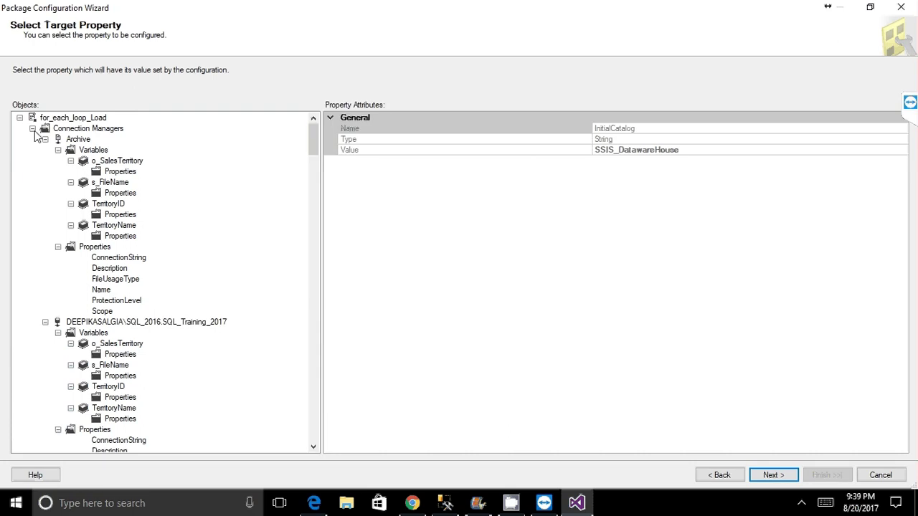
- Collapse the object tree until only the SQL_Training_2017 connection manager's properties remain expanded
{"action": "left_click", "coordinate": [33, 129]}
{"action": "left_click", "coordinate": [32, 128]}
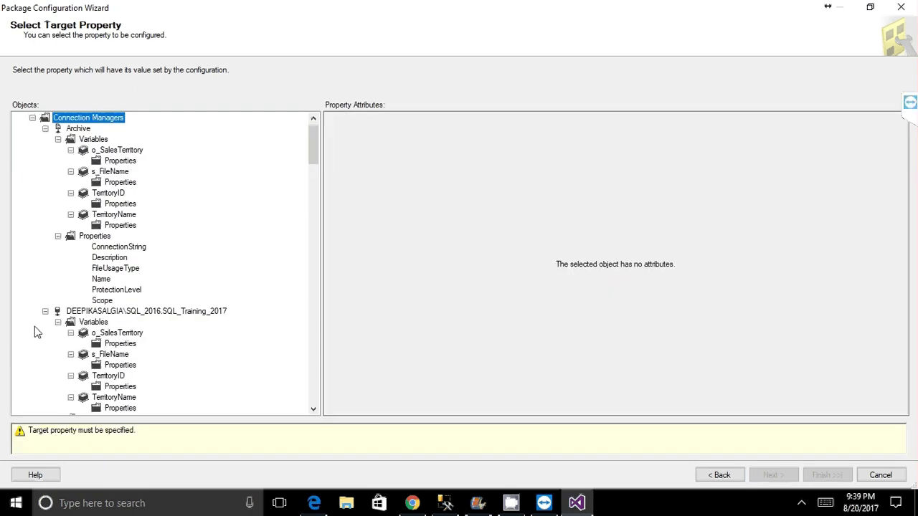
{"action": "left_click", "coordinate": [46, 129]}
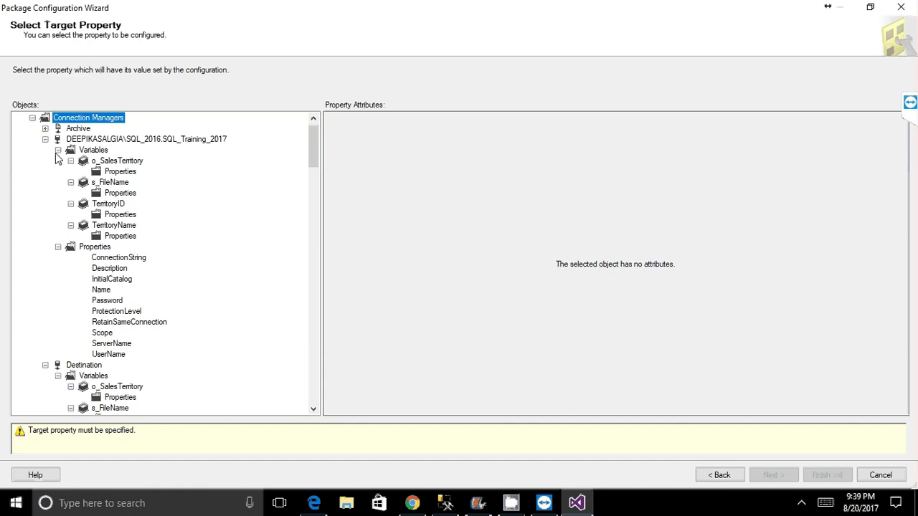
{"action": "left_click", "coordinate": [58, 150]}
{"action": "left_click", "coordinate": [45, 279]}
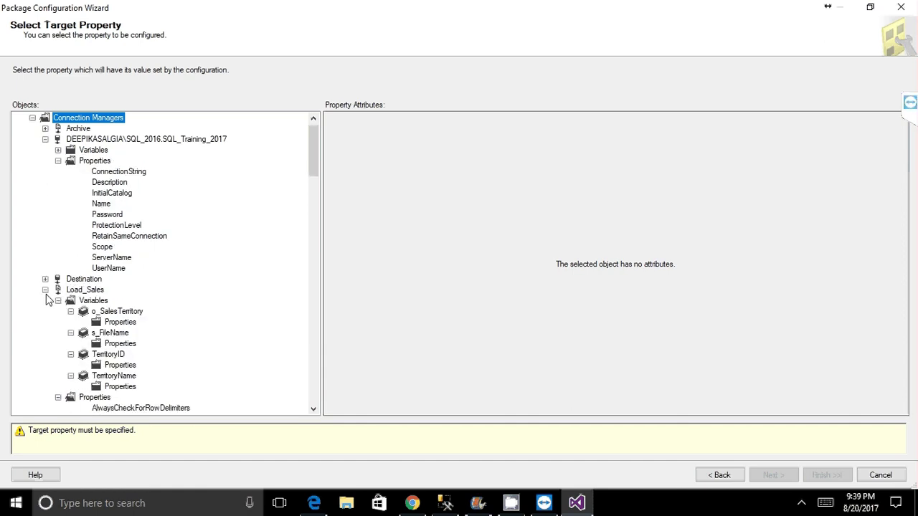
{"action": "left_click", "coordinate": [45, 290]}
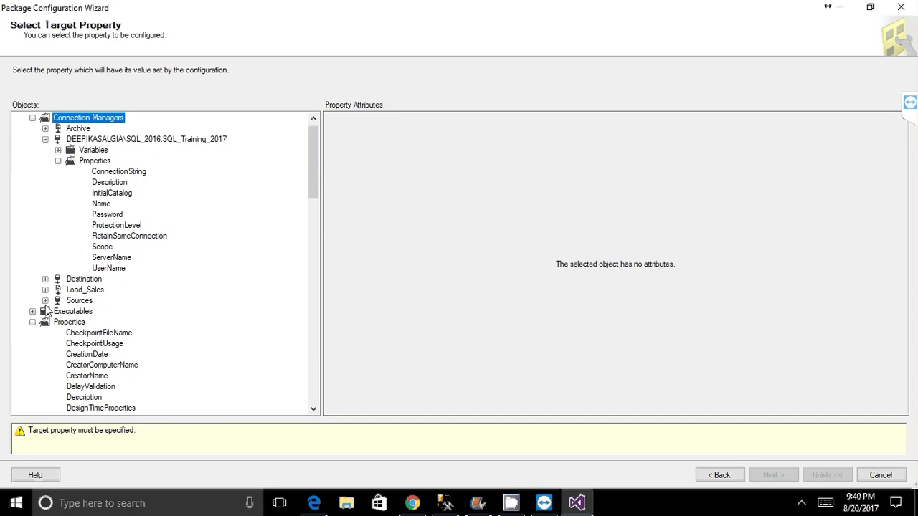
{"action": "left_click", "coordinate": [32, 322]}
{"action": "left_click", "coordinate": [33, 333]}
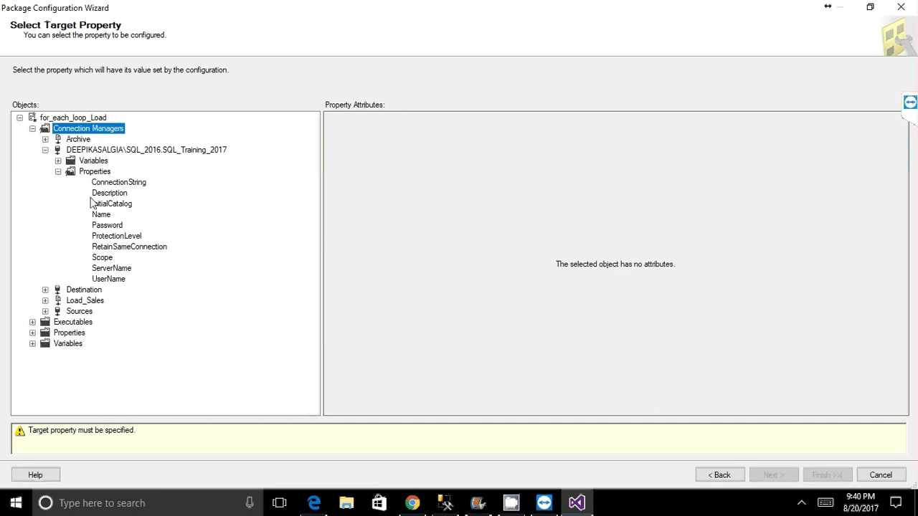
- Select InitialCatalog of the SQL_Training_2017 connection manager as the target property and complete the wizard, keeping the name SSIS_Config_DB
{"action": "left_click", "coordinate": [169, 151]}
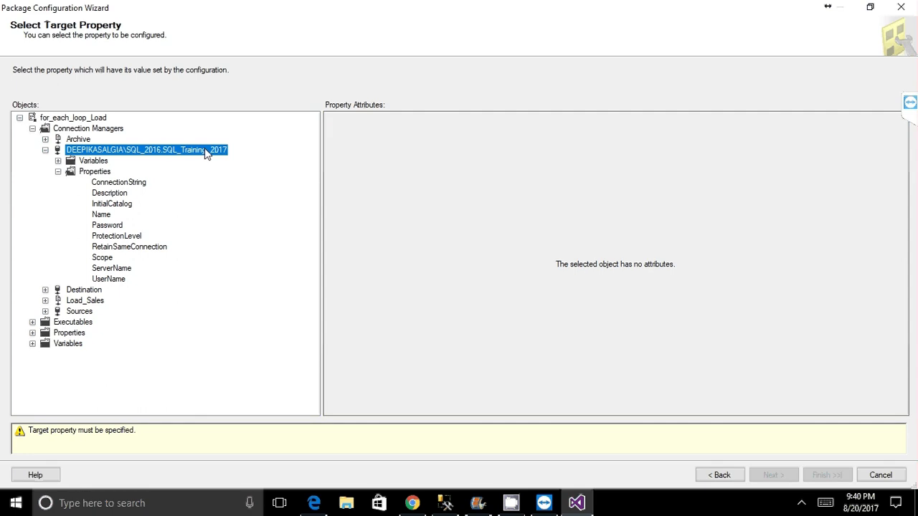
{"action": "left_click", "coordinate": [112, 205]}
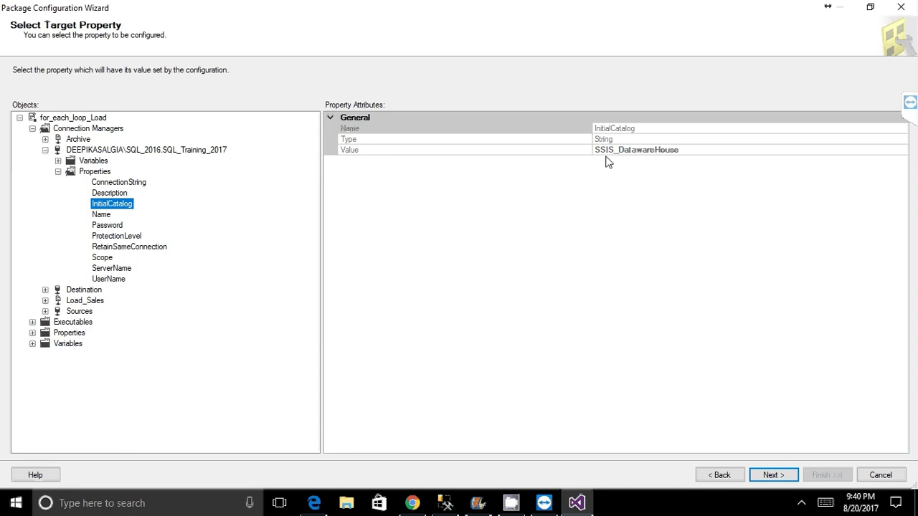
{"action": "left_click", "coordinate": [774, 475]}
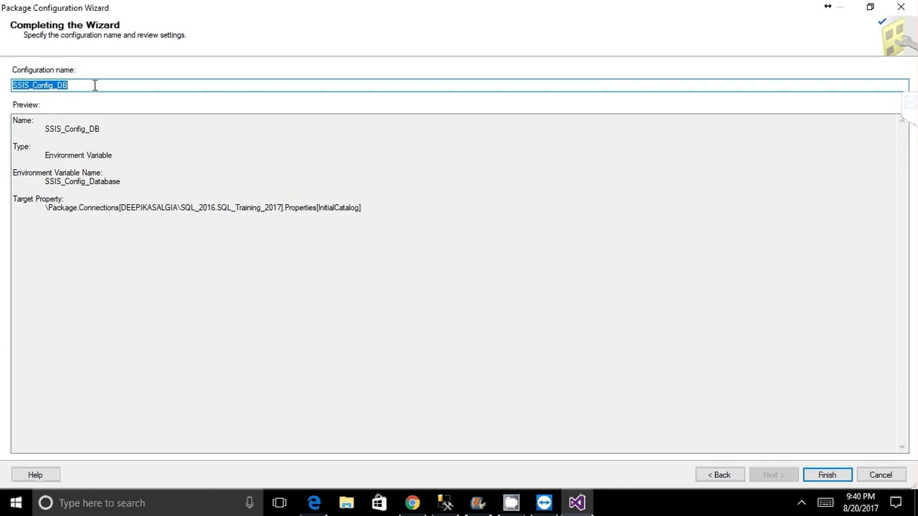
{"action": "left_click", "coordinate": [828, 474]}
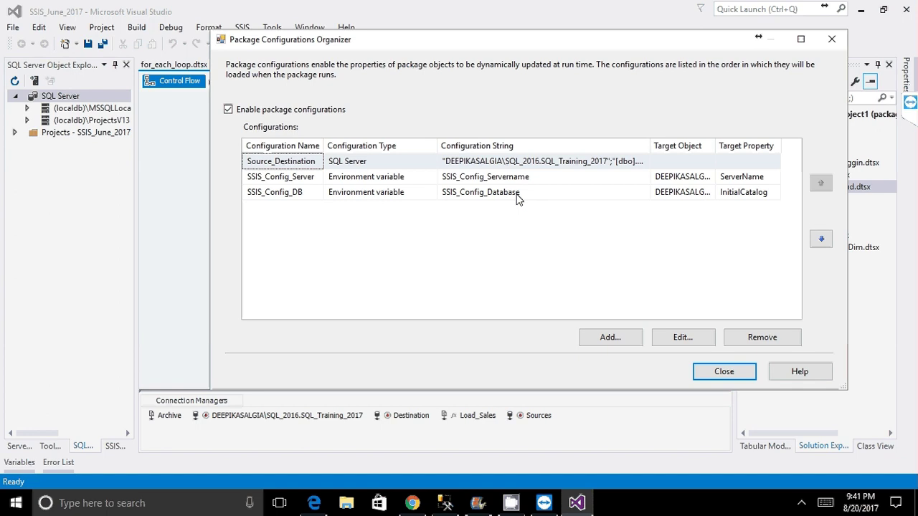
- Inspect the SQL_Training_2017 connection manager's ConnectionString as an alternative target for SSIS_Config_DB, then cancel the wizard and close the organizer
{"action": "key", "text": "Down"}
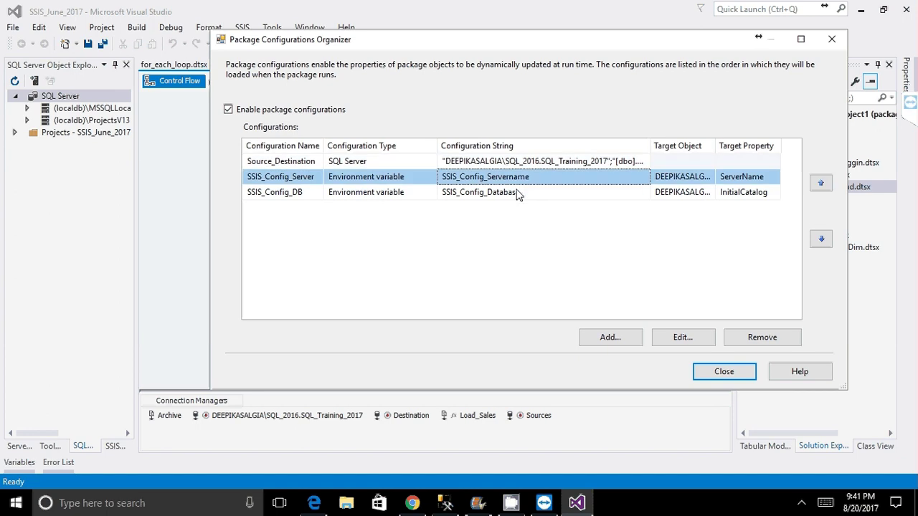
{"action": "left_click", "coordinate": [514, 192]}
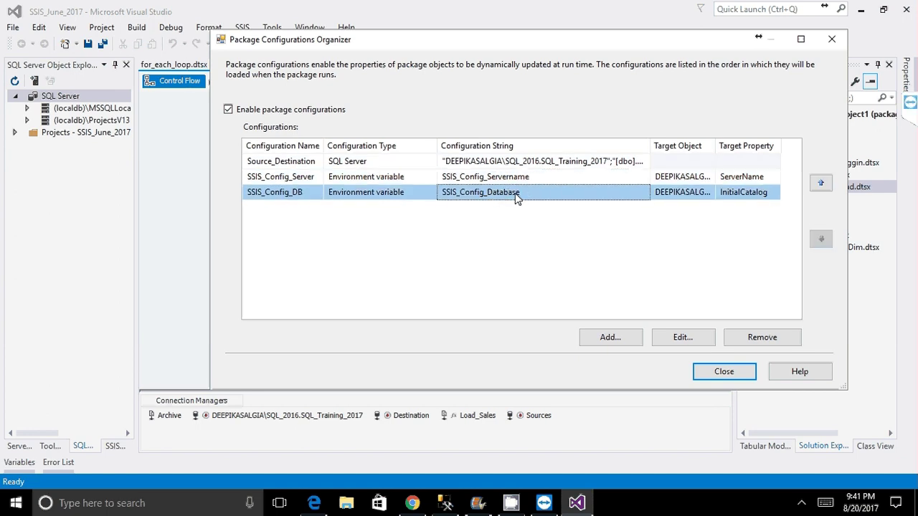
{"action": "left_click", "coordinate": [630, 336]}
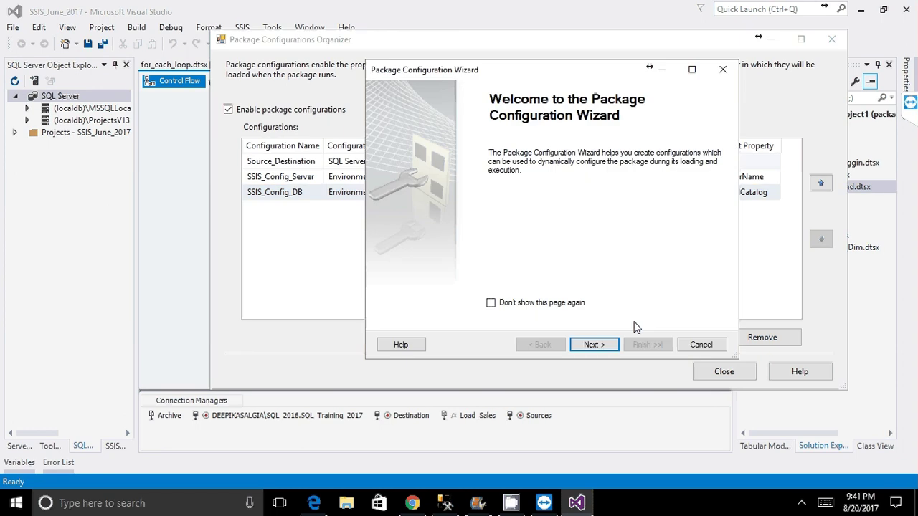
{"action": "left_click", "coordinate": [594, 345]}
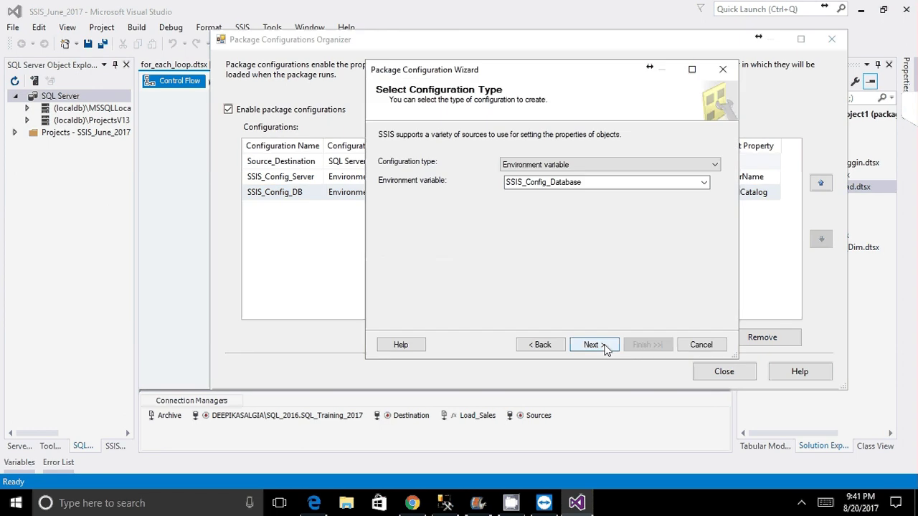
{"action": "left_click", "coordinate": [604, 347]}
{"action": "double_click", "coordinate": [582, 70]}
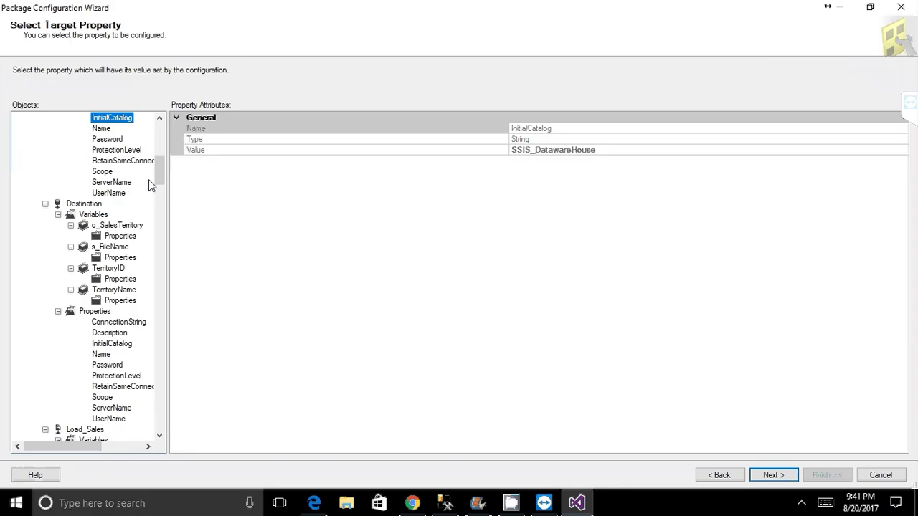
{"action": "scroll", "coordinate": [149, 179], "scroll_direction": "up", "scroll_amount": 7}
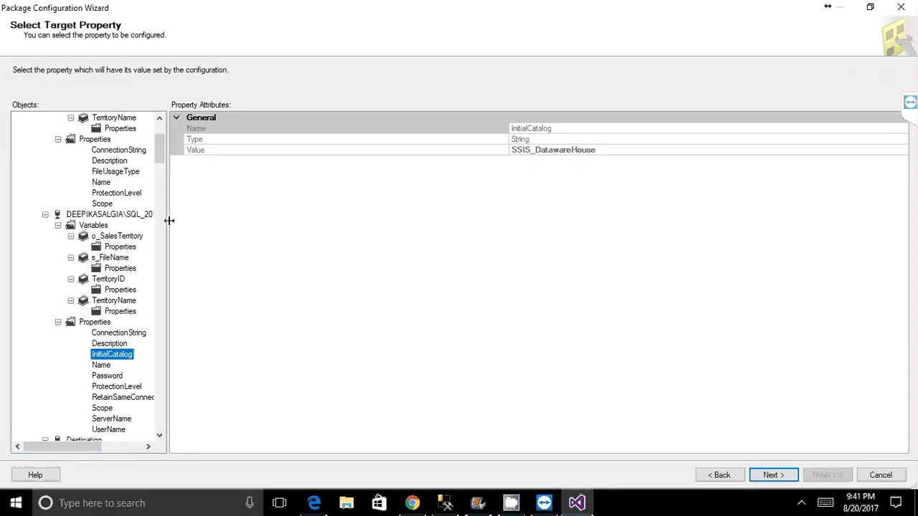
{"action": "left_click_drag", "start_coordinate": [169, 221], "coordinate": [300, 273]}
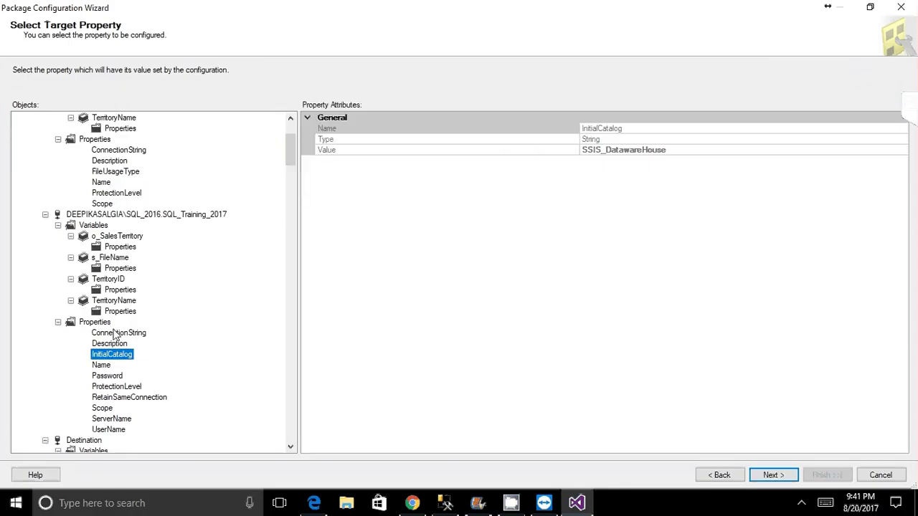
{"action": "left_click", "coordinate": [115, 334]}
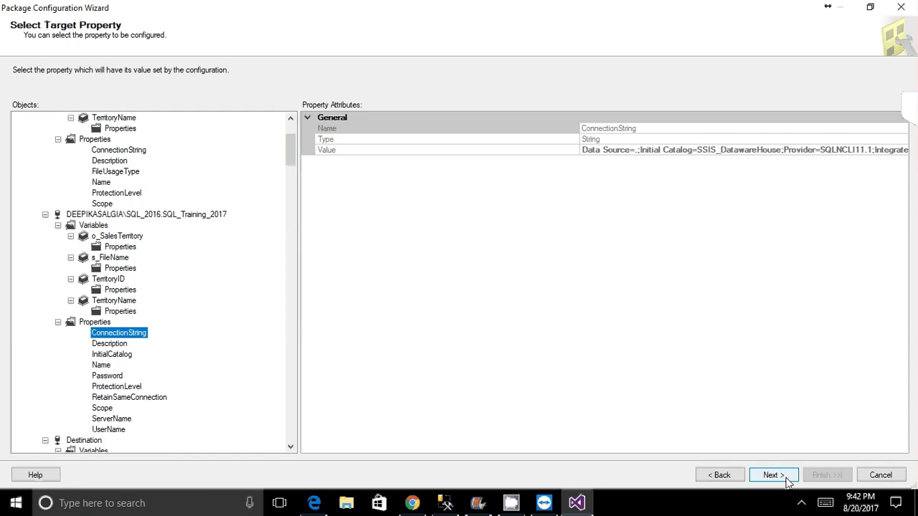
{"action": "left_click", "coordinate": [881, 475]}
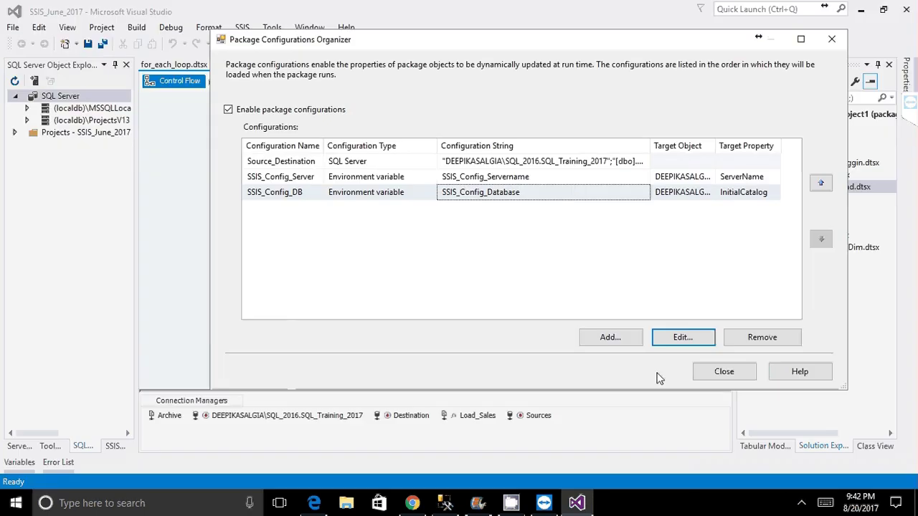
{"action": "left_click", "coordinate": [724, 372]}
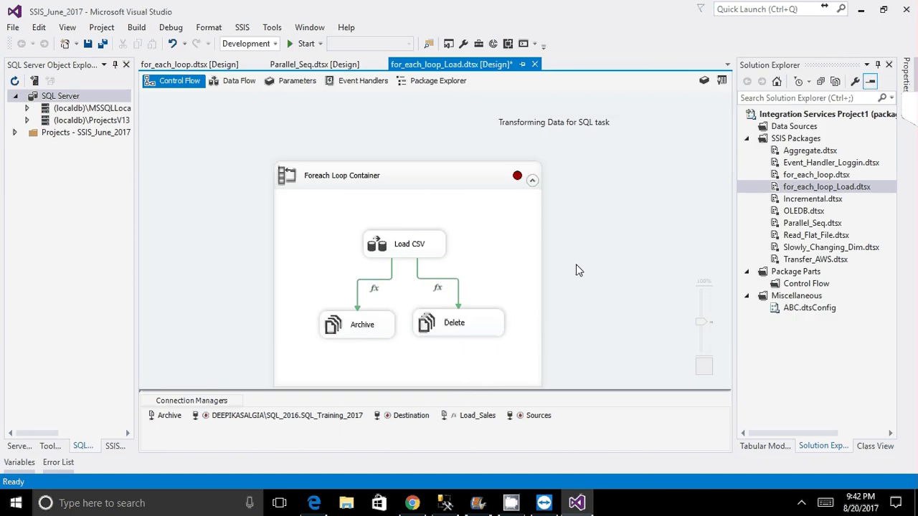
- Reopen the package configurations organizer, review the configuration type, string and target object of the SSIS_Config_DB entry, and close it
{"action": "right_click", "coordinate": [592, 224]}
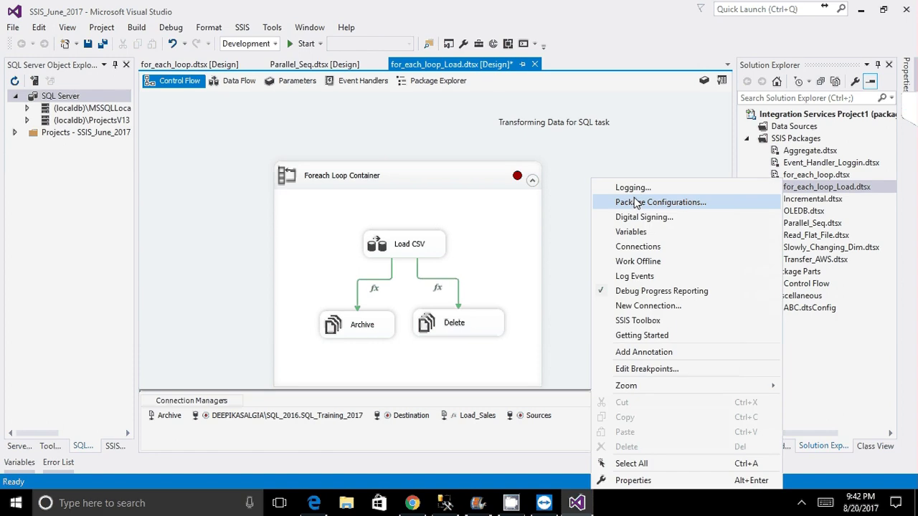
{"action": "left_click", "coordinate": [637, 203]}
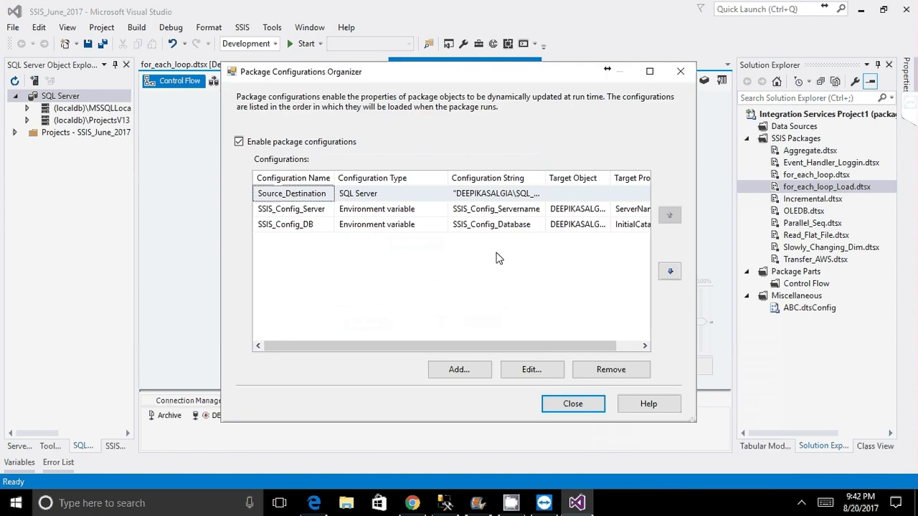
{"action": "left_click", "coordinate": [387, 226]}
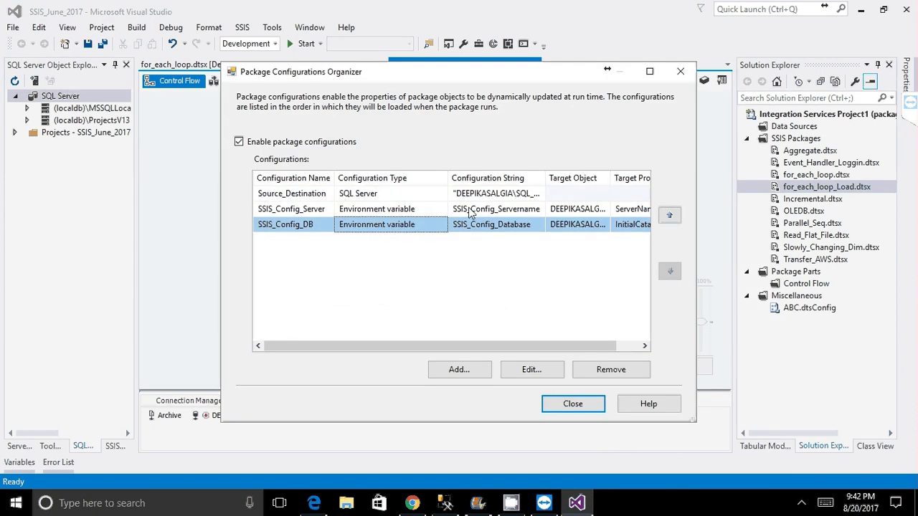
{"action": "left_click", "coordinate": [585, 224]}
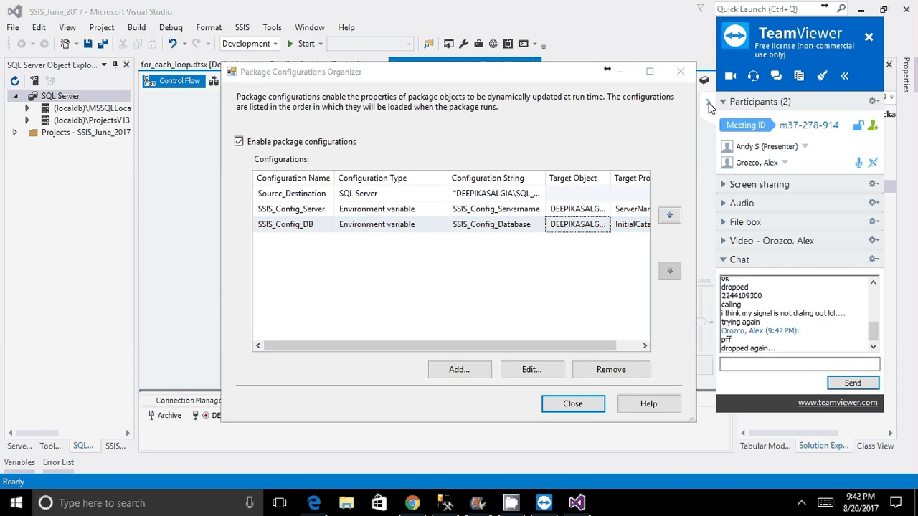
{"action": "left_click", "coordinate": [614, 311]}
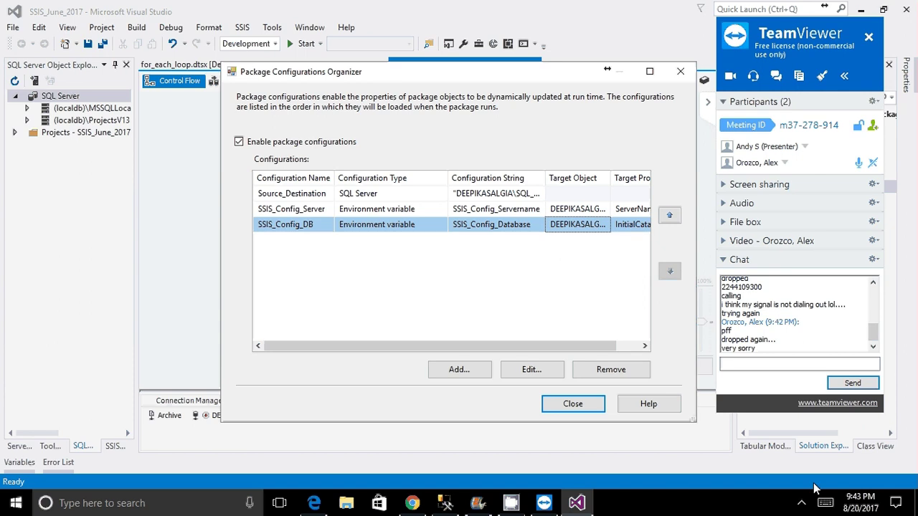
{"action": "left_click", "coordinate": [801, 502]}
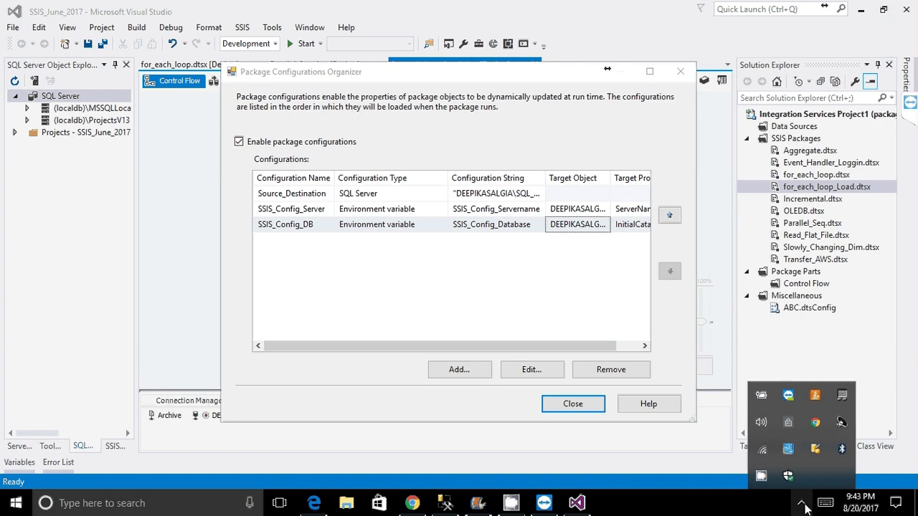
{"action": "left_click", "coordinate": [803, 504]}
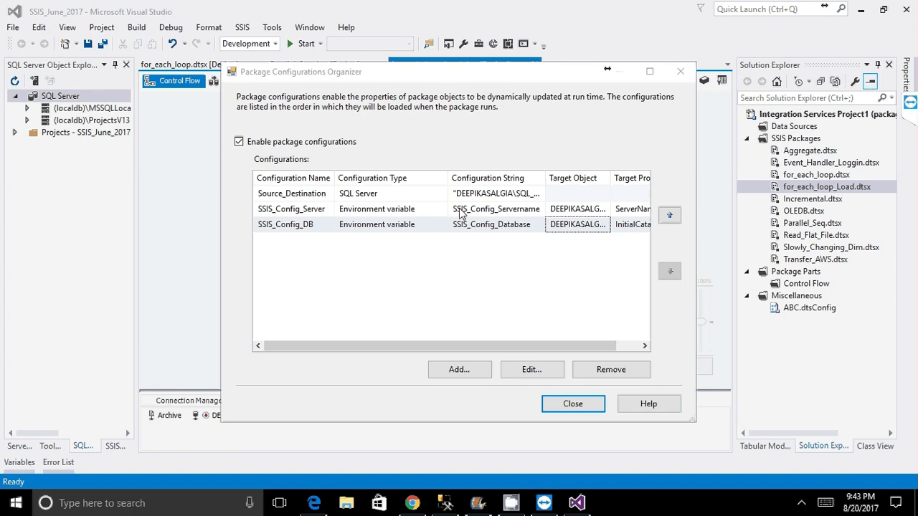
{"action": "left_click", "coordinate": [582, 408]}
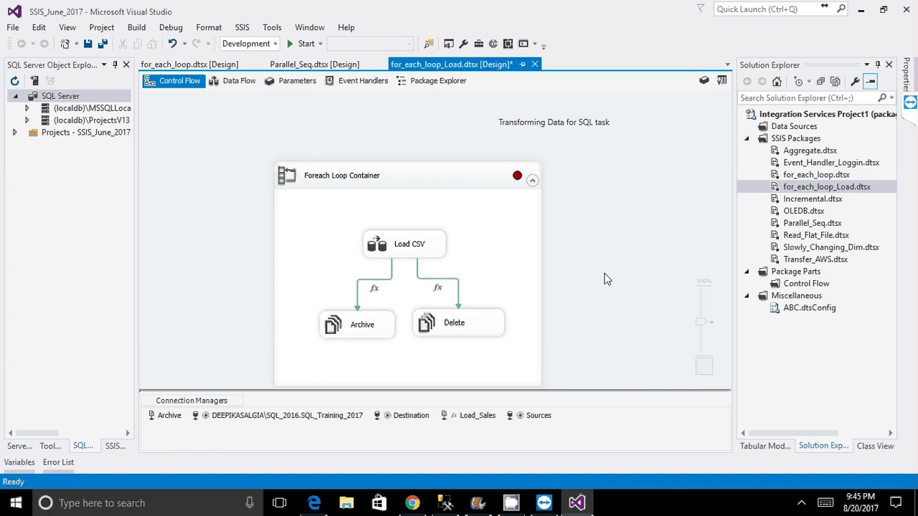
{"action": "left_click", "coordinate": [802, 504]}
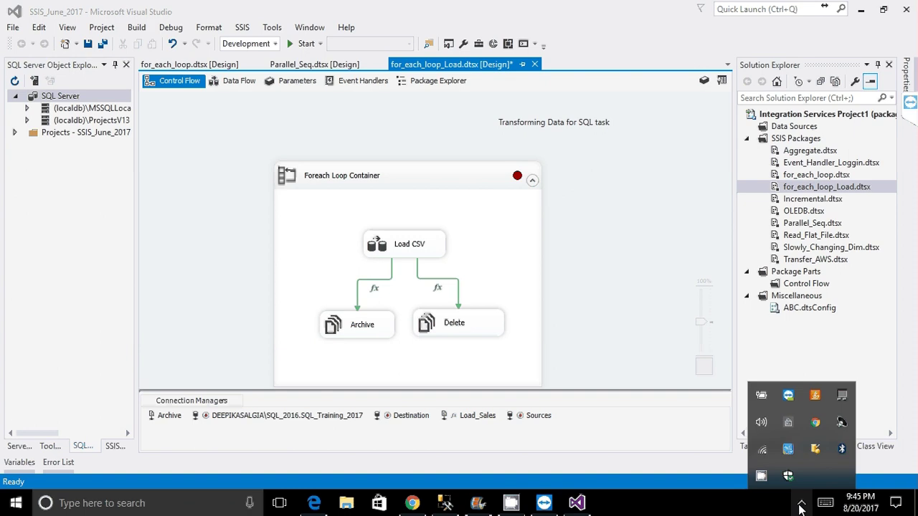
{"action": "right_click", "coordinate": [788, 422]}
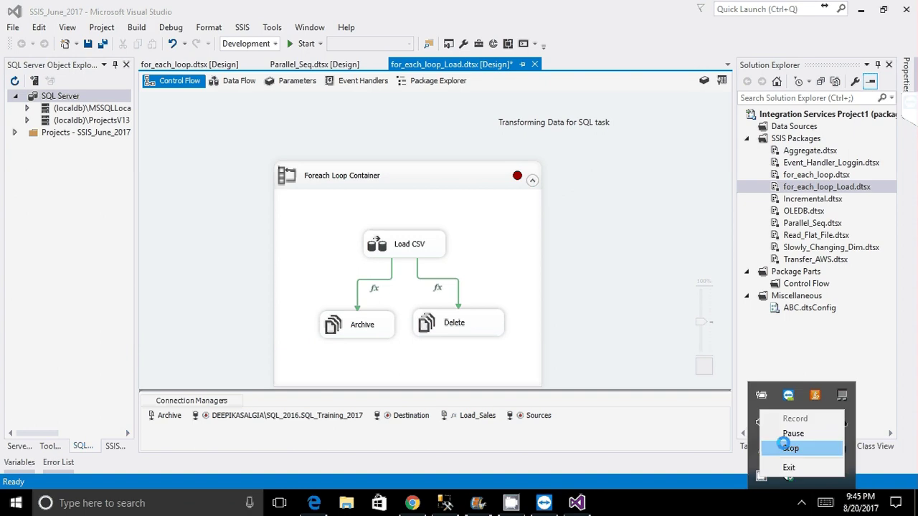